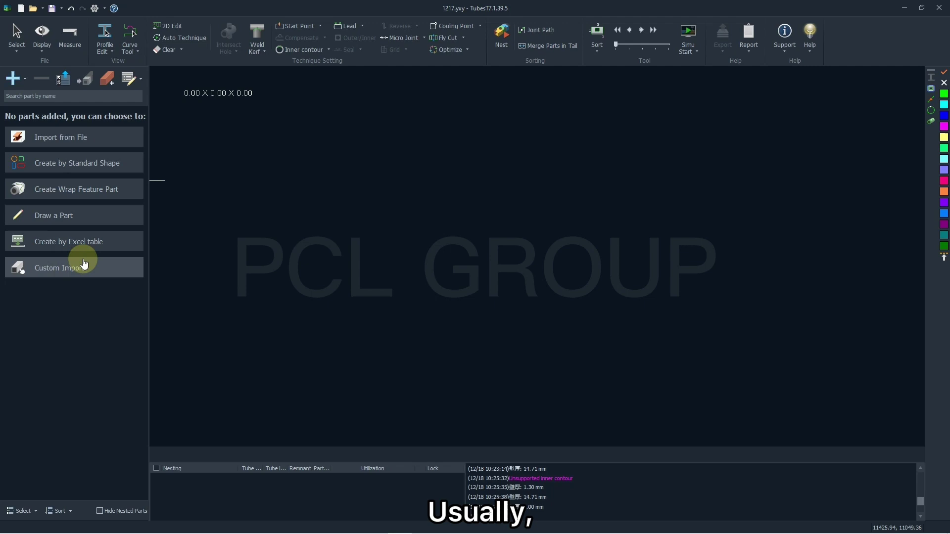
- Start a new blank tube part, Parts1, in the Tube Draw window
{"action": "left_click", "coordinate": [64, 211]}
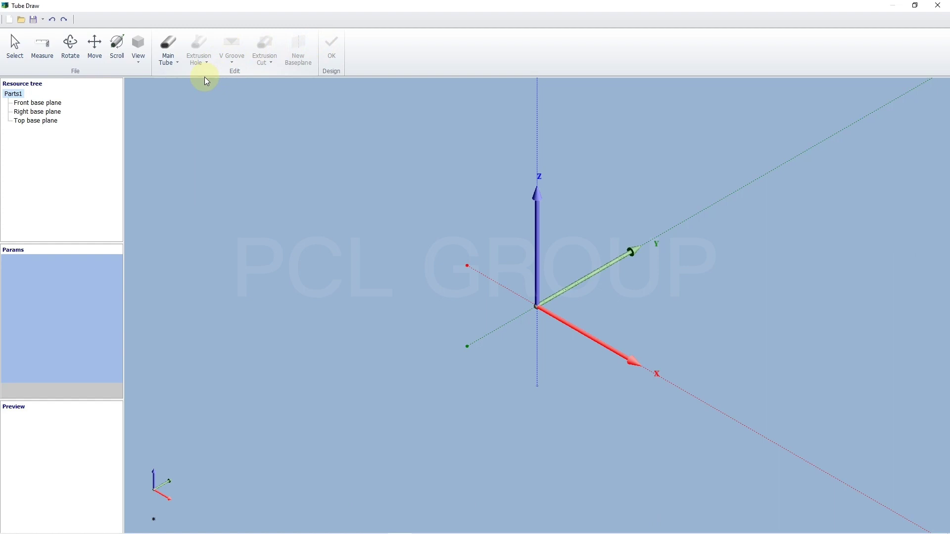
- Make the main tube a circle of 40 mm radius and 3 mm wall, lengthened to 200 mm
{"action": "left_click", "coordinate": [174, 44]}
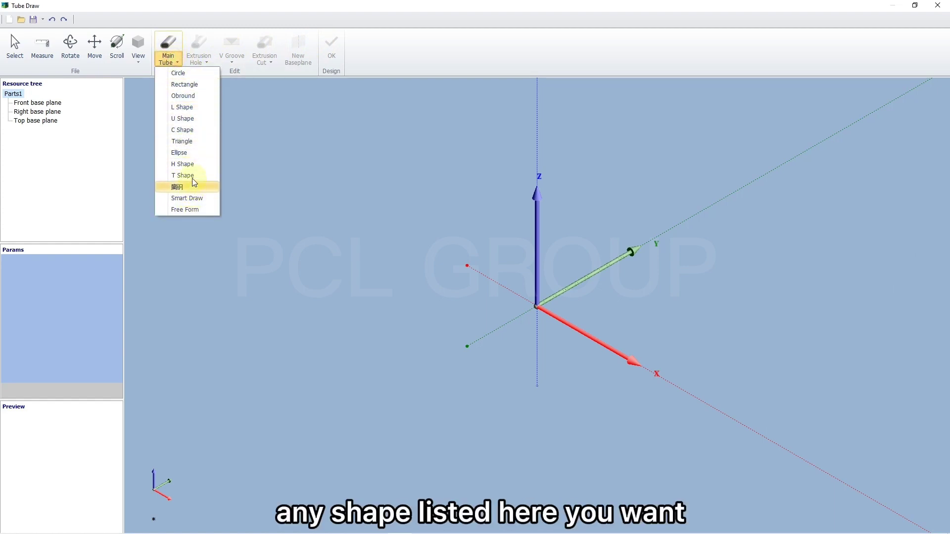
{"action": "left_click", "coordinate": [170, 44]}
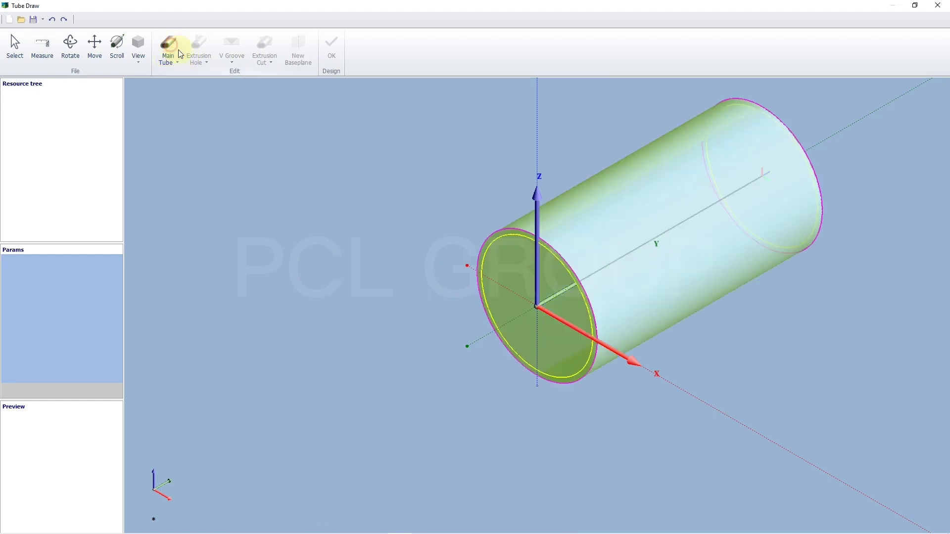
{"action": "scroll", "coordinate": [260, 284], "scroll_direction": "down", "scroll_amount": 3}
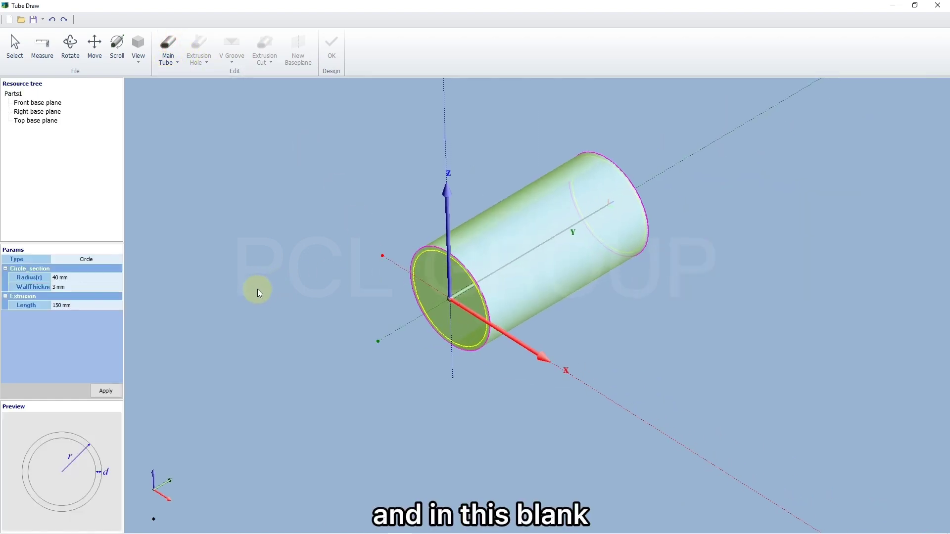
{"action": "left_click", "coordinate": [76, 306]}
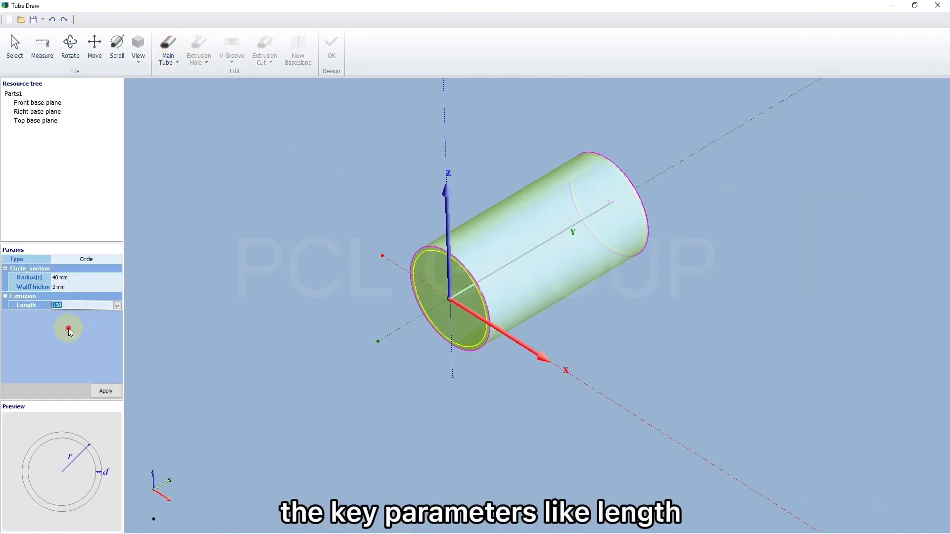
{"action": "left_click", "coordinate": [79, 275]}
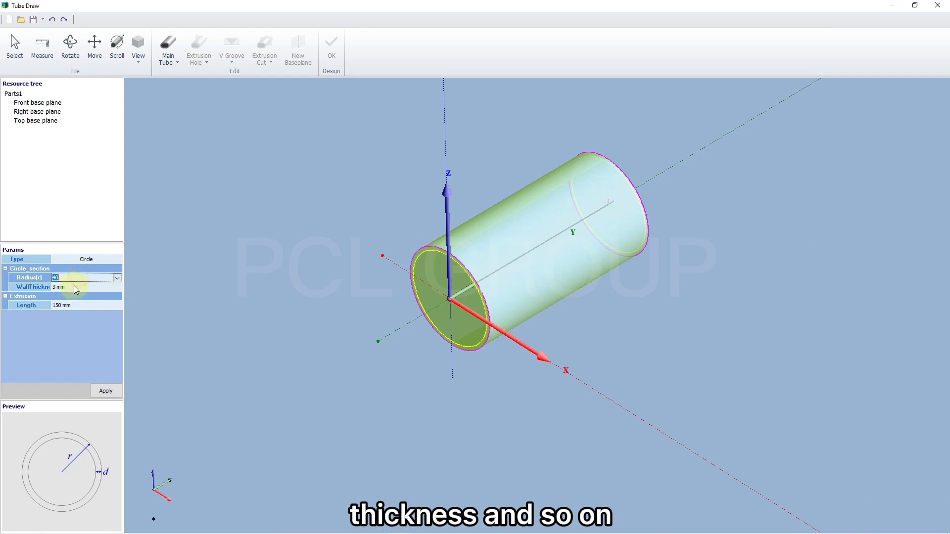
{"action": "left_click", "coordinate": [73, 286]}
{"action": "left_click", "coordinate": [72, 307]}
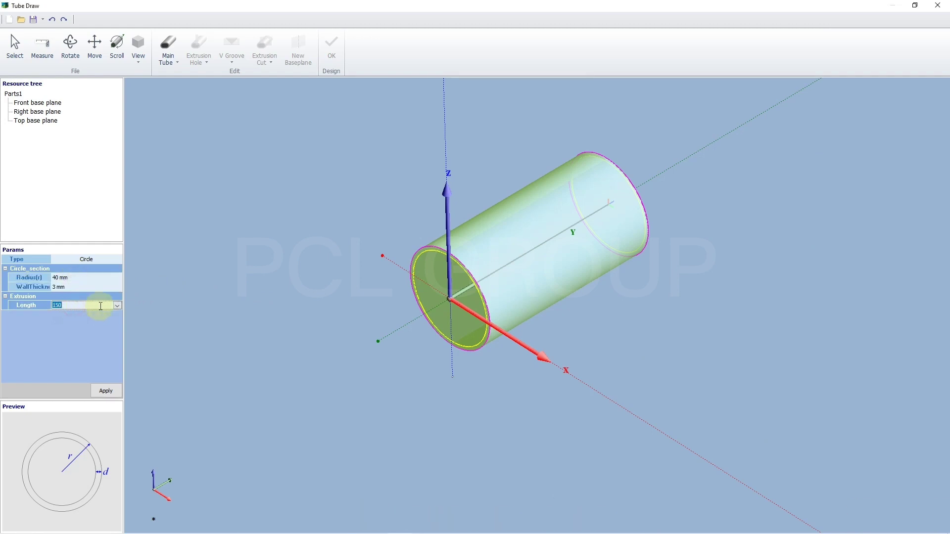
{"action": "type", "text": "200"}
{"action": "key", "text": "Return"}
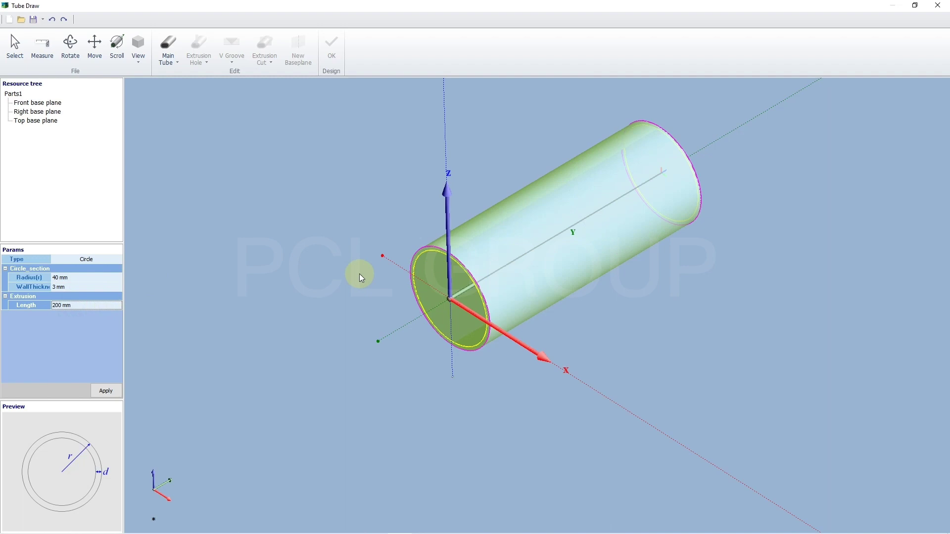
- Build the main tube and add a single round hole, array off, at Y 0
{"action": "left_click", "coordinate": [102, 389]}
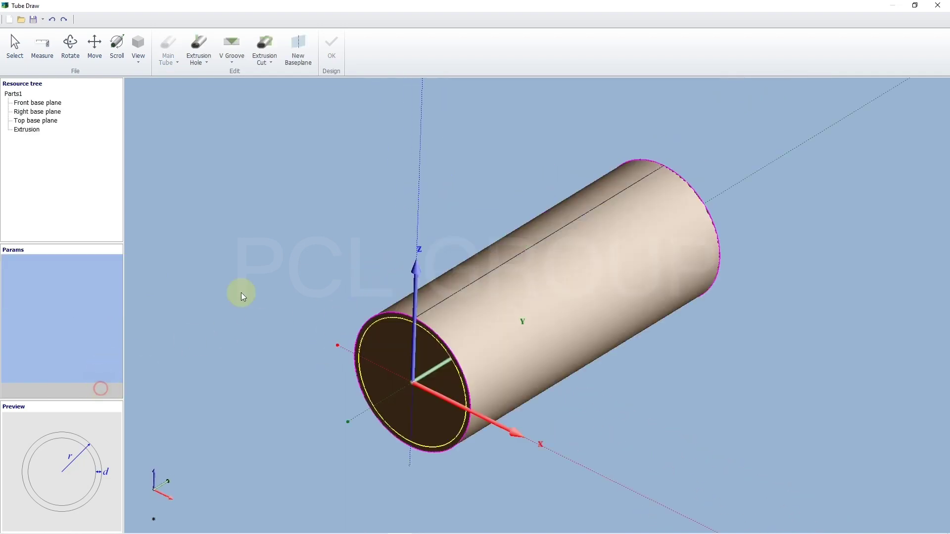
{"action": "left_click", "coordinate": [199, 50]}
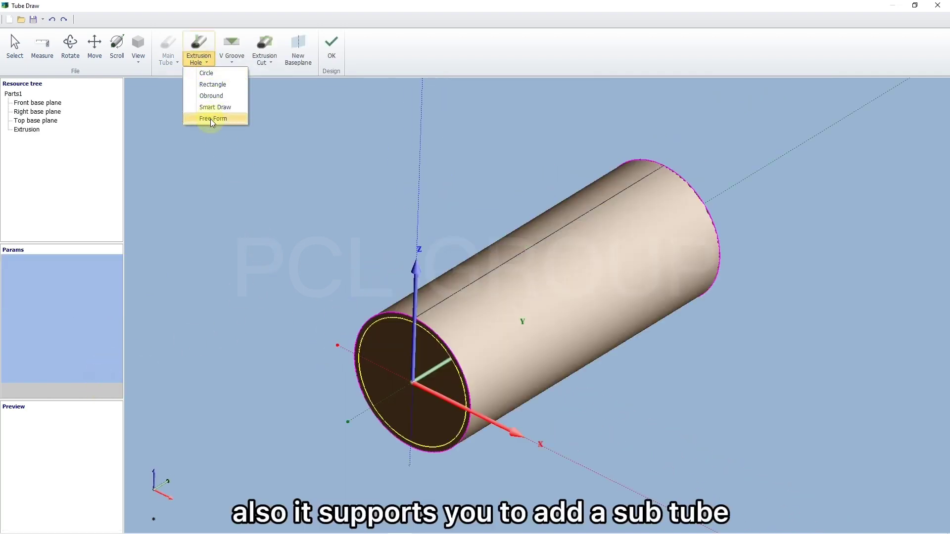
{"action": "left_click", "coordinate": [218, 77]}
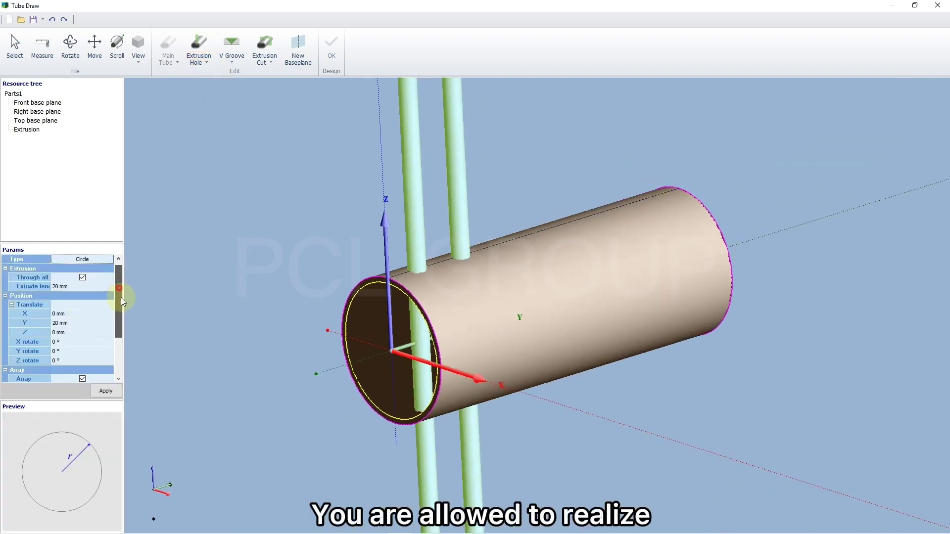
{"action": "scroll", "coordinate": [80, 309], "scroll_direction": "down", "scroll_amount": 3}
{"action": "left_click", "coordinate": [83, 316]}
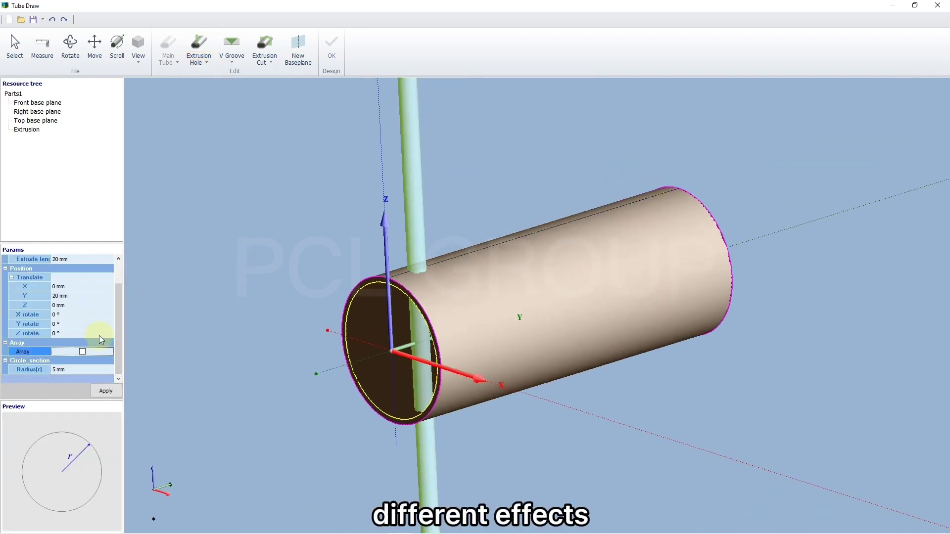
{"action": "left_click", "coordinate": [70, 299]}
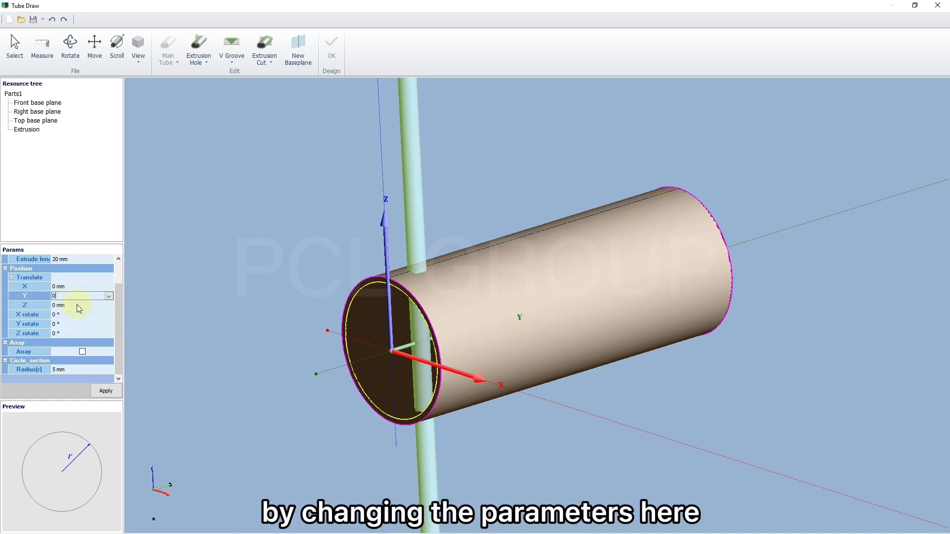
{"action": "type", "text": "0"}
{"action": "key", "text": "Return"}
- Cut the hole with a 40 mm radius and send the part to TubesT as Round tube R40
{"action": "left_click", "coordinate": [88, 371]}
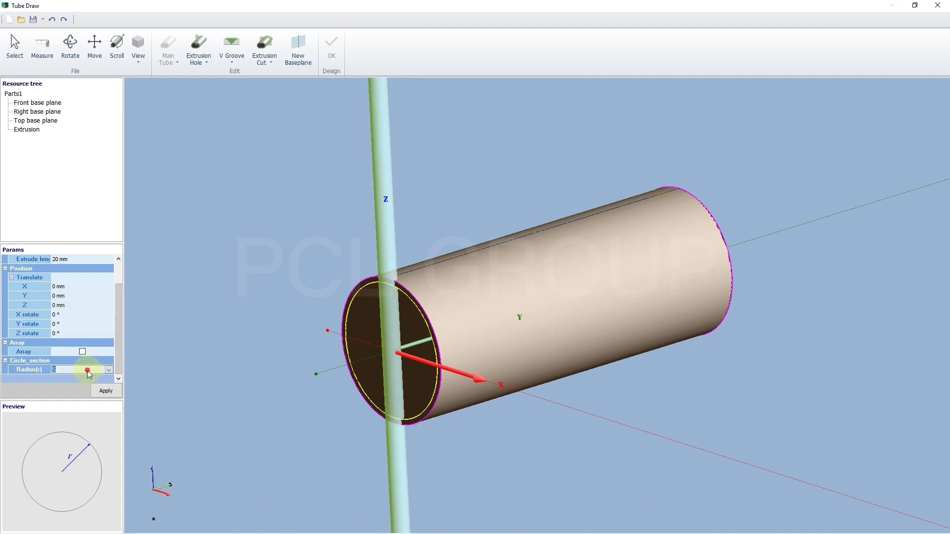
{"action": "type", "text": "40"}
{"action": "key", "text": "Return"}
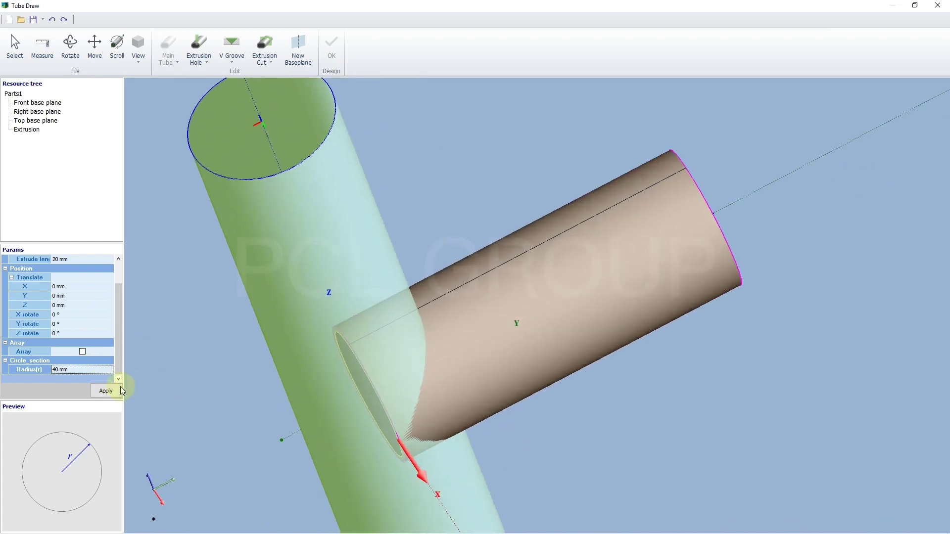
{"action": "left_click", "coordinate": [101, 390]}
{"action": "middle_click_drag", "start_coordinate": [192, 393], "coordinate": [259, 419]}
{"action": "left_click", "coordinate": [332, 49]}
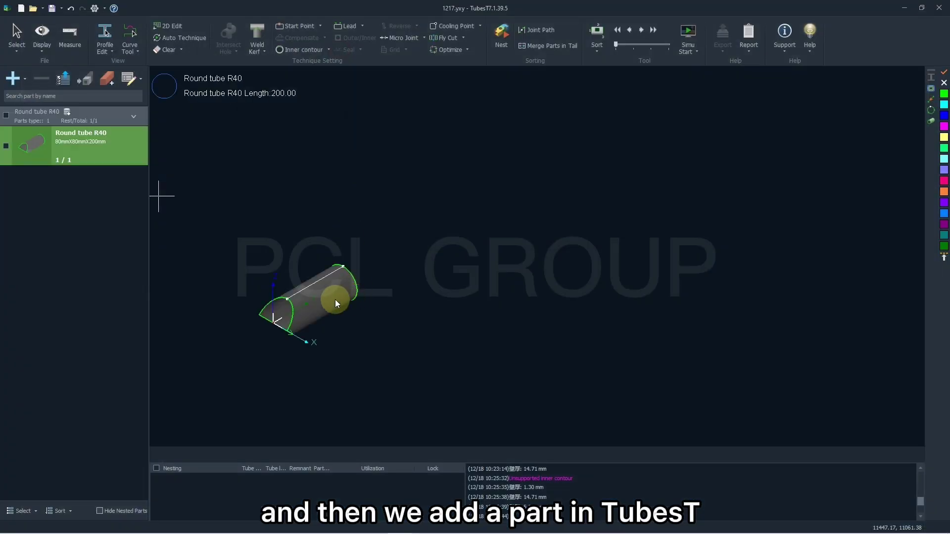
- Show the add-part menu with its import from file and Excel options
{"action": "middle_click_drag", "start_coordinate": [361, 329], "coordinate": [320, 337]}
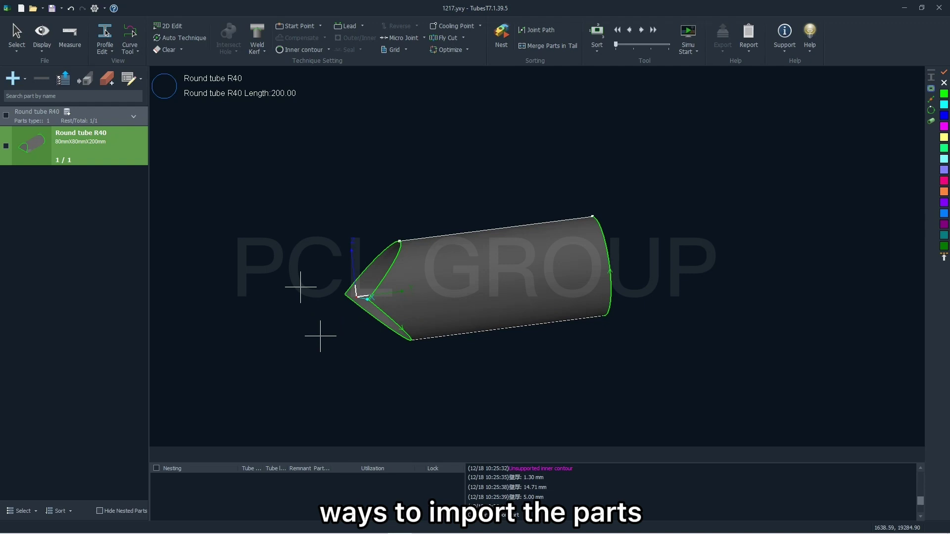
{"action": "left_click", "coordinate": [120, 271]}
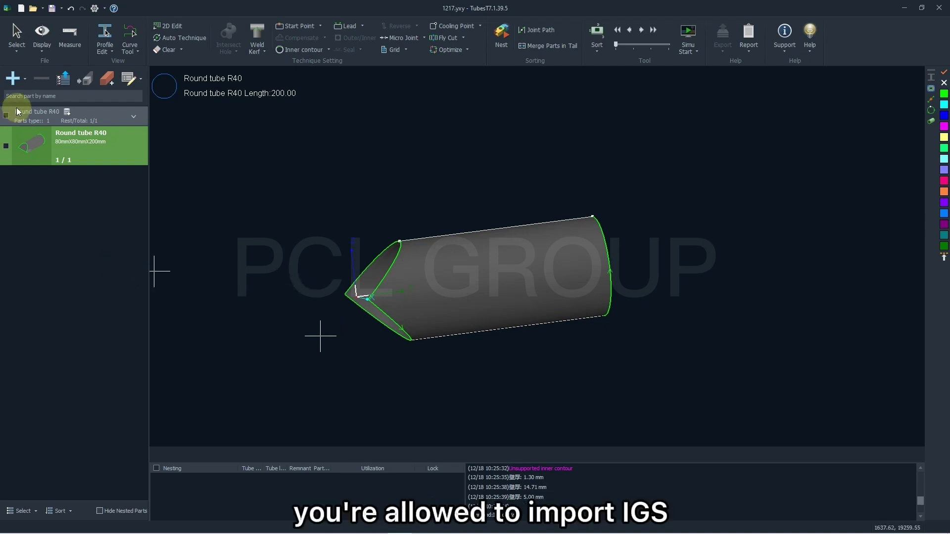
{"action": "left_click", "coordinate": [15, 79]}
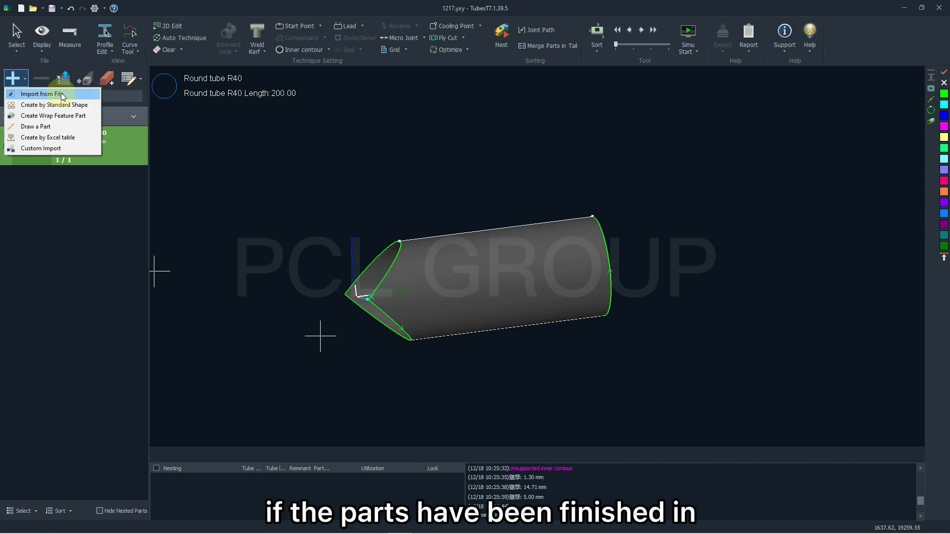
- Begin importing from file and preview the 槽钢1-1, 方管38XR2 and 圆管R22_左件 IGS drawings
{"action": "left_click", "coordinate": [62, 94]}
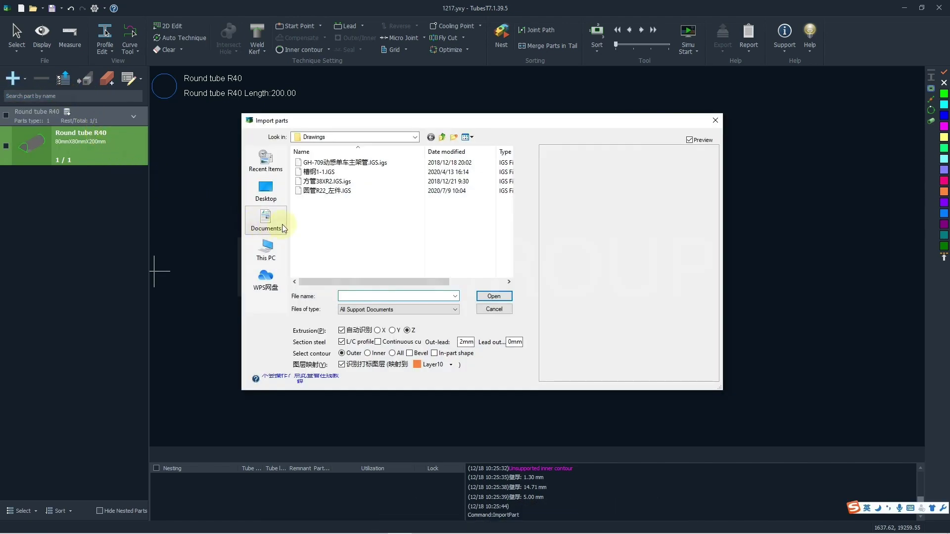
{"action": "left_click", "coordinate": [335, 173]}
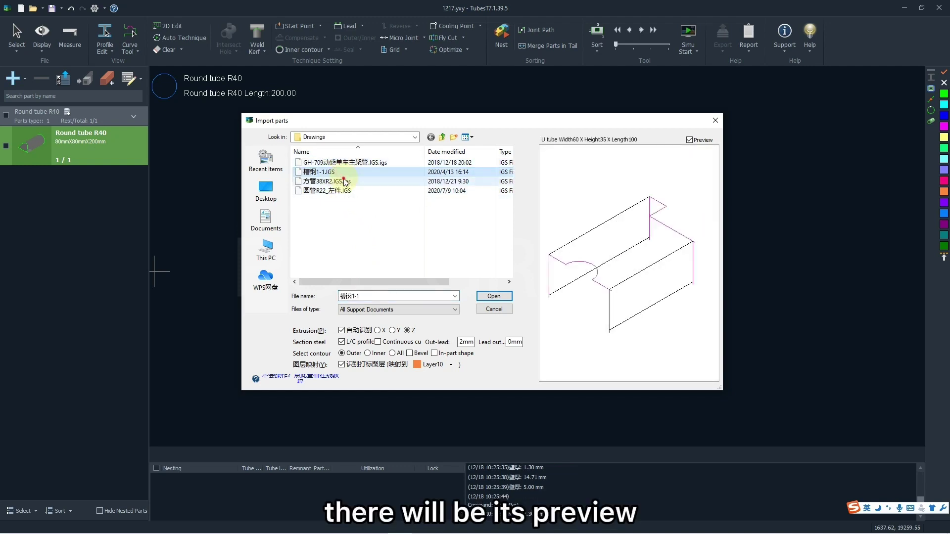
{"action": "left_click", "coordinate": [345, 181]}
{"action": "left_click_drag", "start_coordinate": [609, 198], "coordinate": [639, 231]}
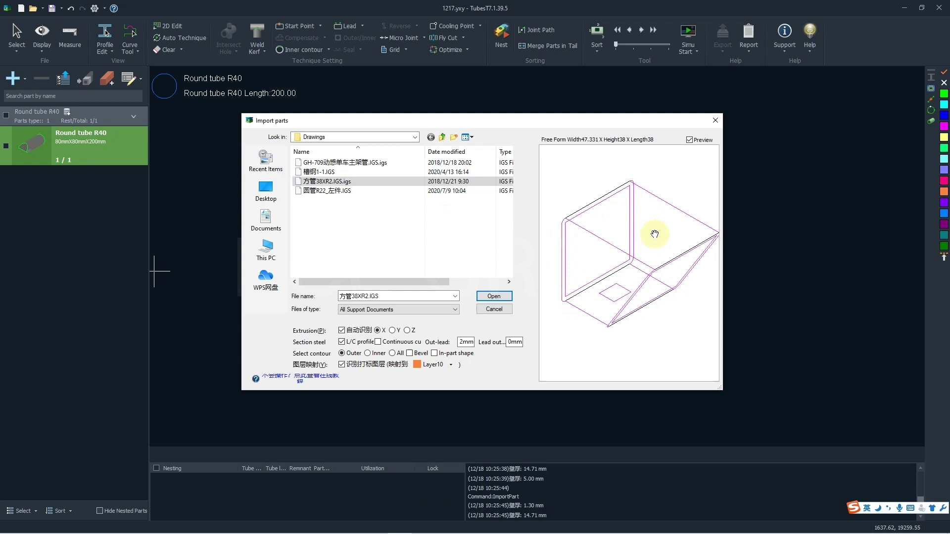
{"action": "left_click", "coordinate": [421, 191]}
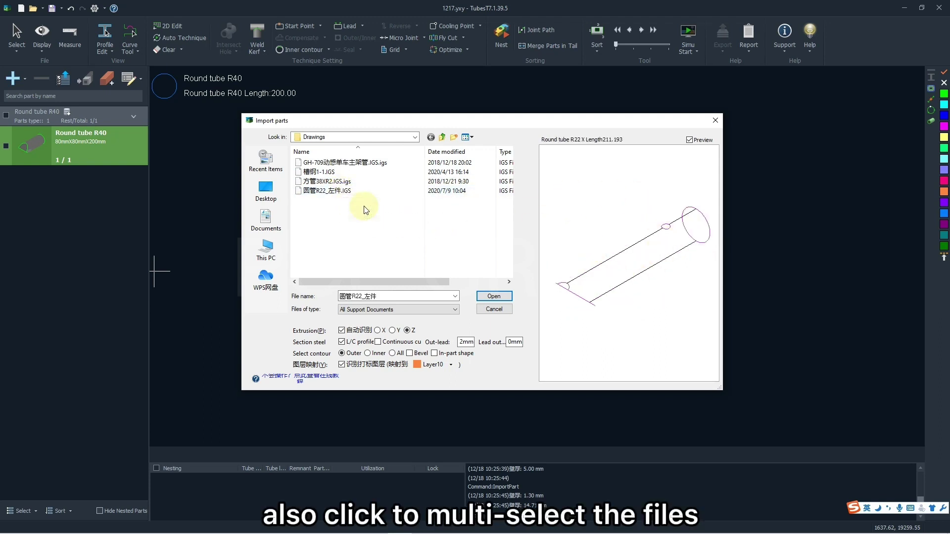
- Select all four IGS files in the Drawings folder, including GH-709
{"action": "left_click_drag", "start_coordinate": [297, 211], "coordinate": [420, 154]}
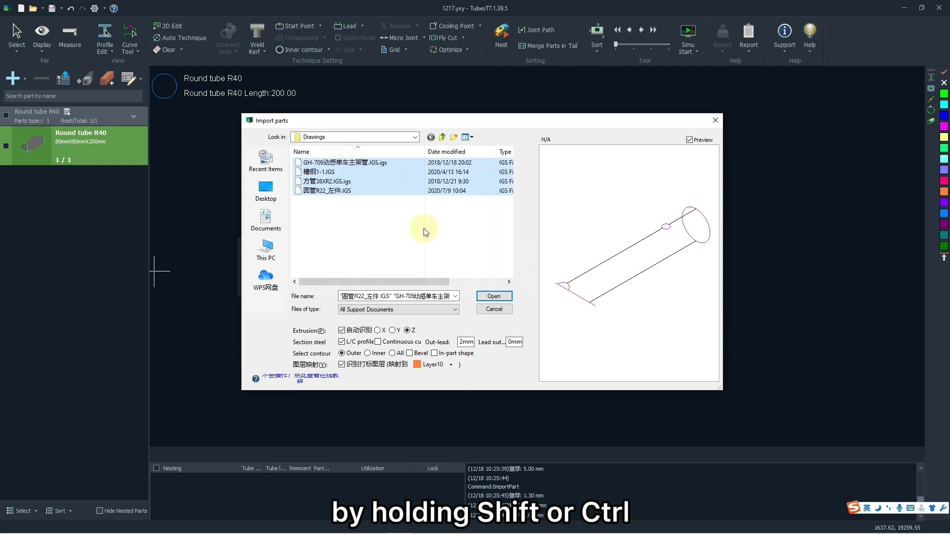
{"action": "left_click", "coordinate": [424, 228]}
{"action": "left_click", "coordinate": [365, 164]}
{"action": "left_click", "coordinate": [383, 193], "text": "shift"}
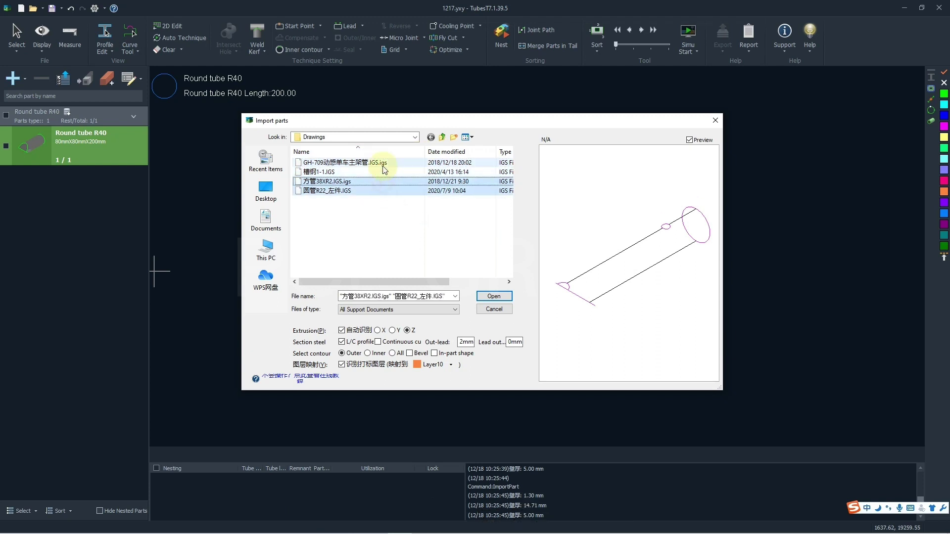
{"action": "left_click", "coordinate": [400, 225]}
{"action": "left_click", "coordinate": [385, 190]}
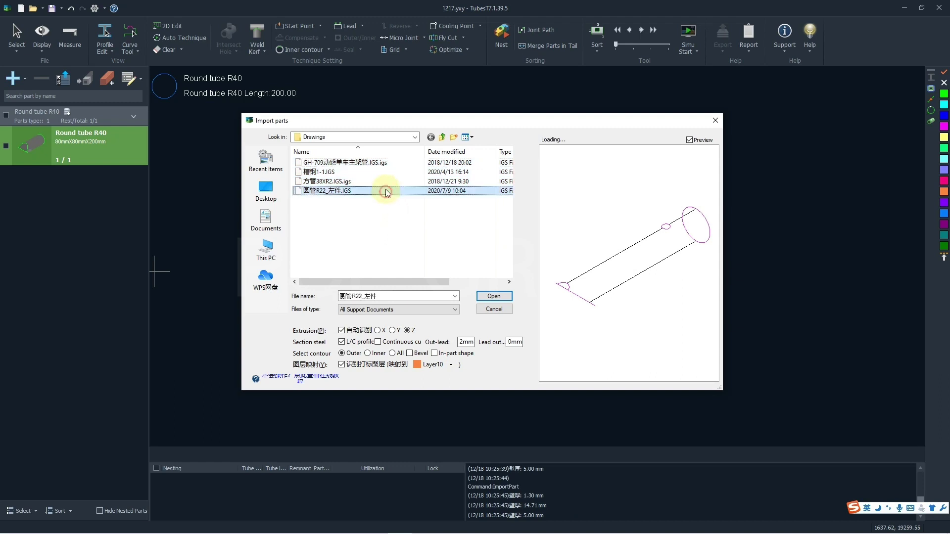
{"action": "left_click", "coordinate": [392, 163], "text": "ctrl"}
{"action": "left_click", "coordinate": [418, 181], "text": "ctrl"}
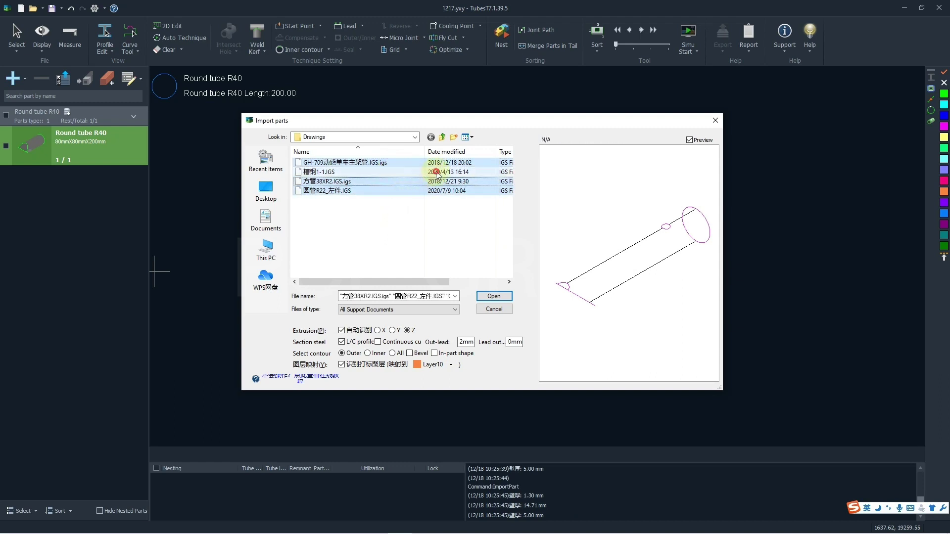
{"action": "left_click", "coordinate": [415, 172], "text": "ctrl"}
{"action": "left_click", "coordinate": [449, 234]}
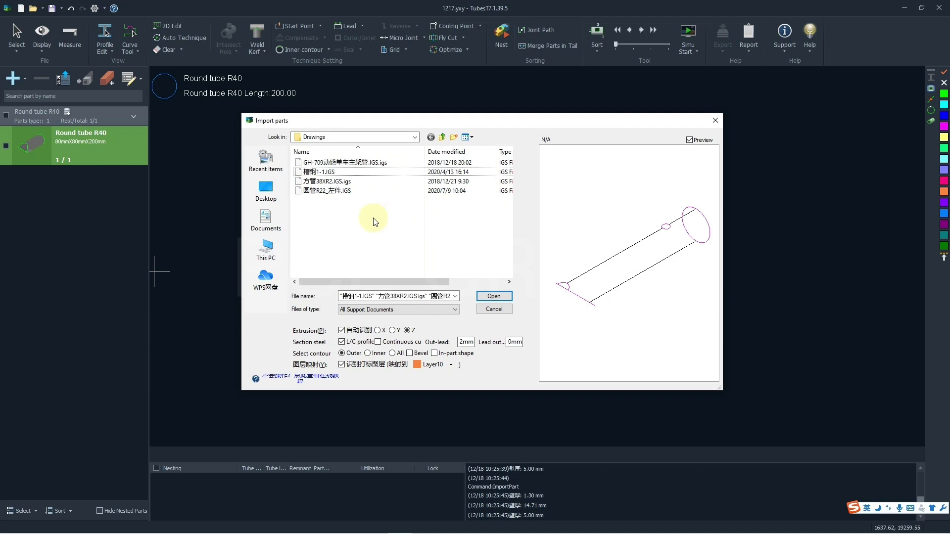
{"action": "left_click_drag", "start_coordinate": [373, 222], "coordinate": [403, 159]}
- Import the selected IGS files, confirm the overview, and review the 槽钢1-1 U tube part
{"action": "left_click", "coordinate": [493, 296]}
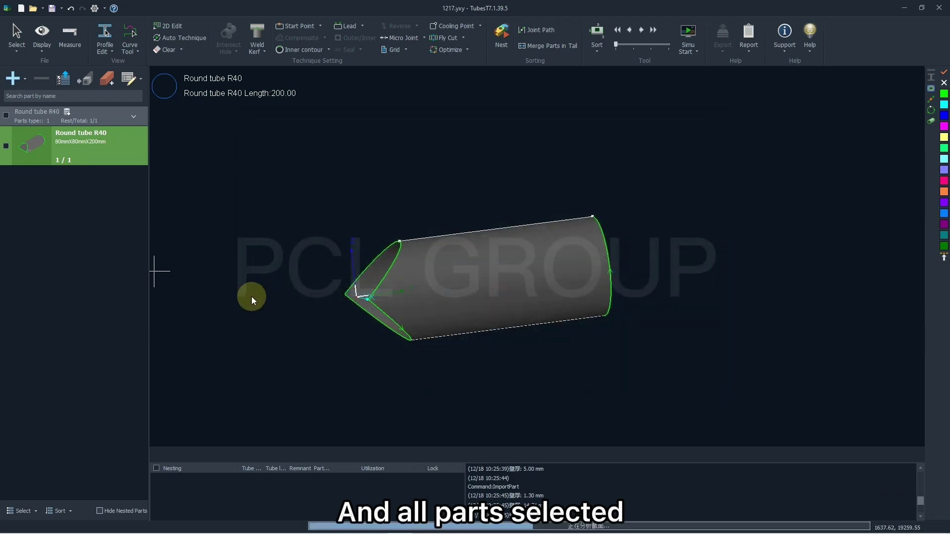
{"action": "left_click", "coordinate": [397, 334]}
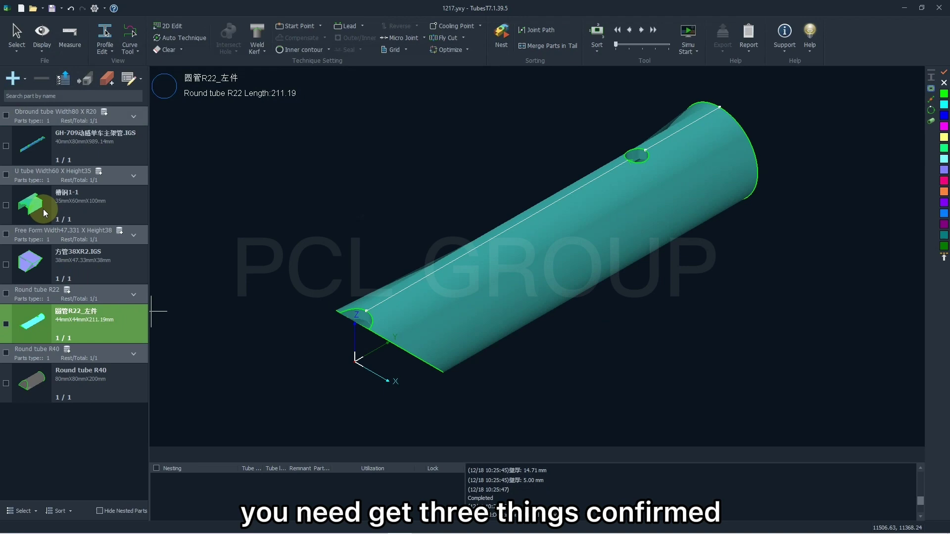
{"action": "left_click", "coordinate": [43, 209]}
{"action": "left_click", "coordinate": [38, 255]}
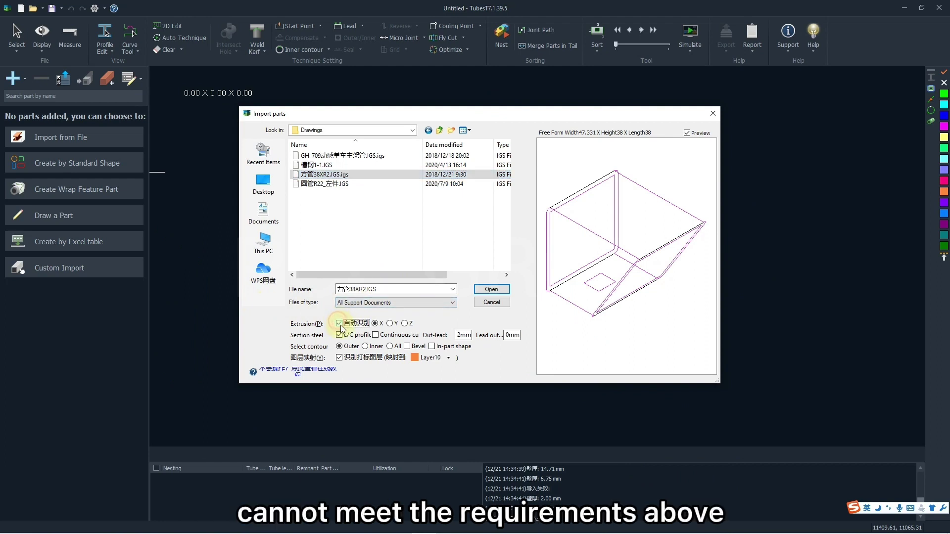
- Import 方管38XR2.IGS with auto-identify off, extrusion along X, and all contours selected
{"action": "left_click", "coordinate": [382, 323]}
{"action": "left_click", "coordinate": [391, 324]}
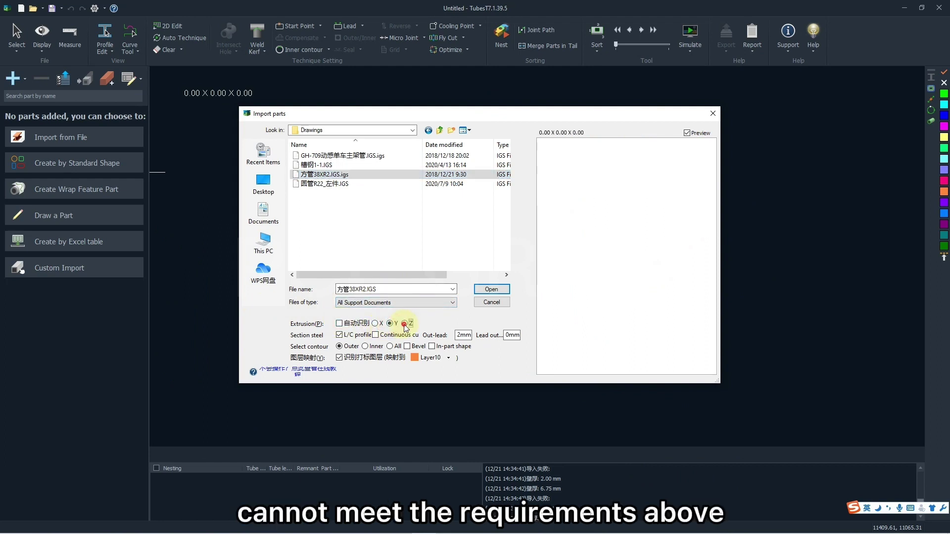
{"action": "left_click", "coordinate": [404, 324]}
{"action": "left_click", "coordinate": [375, 324]}
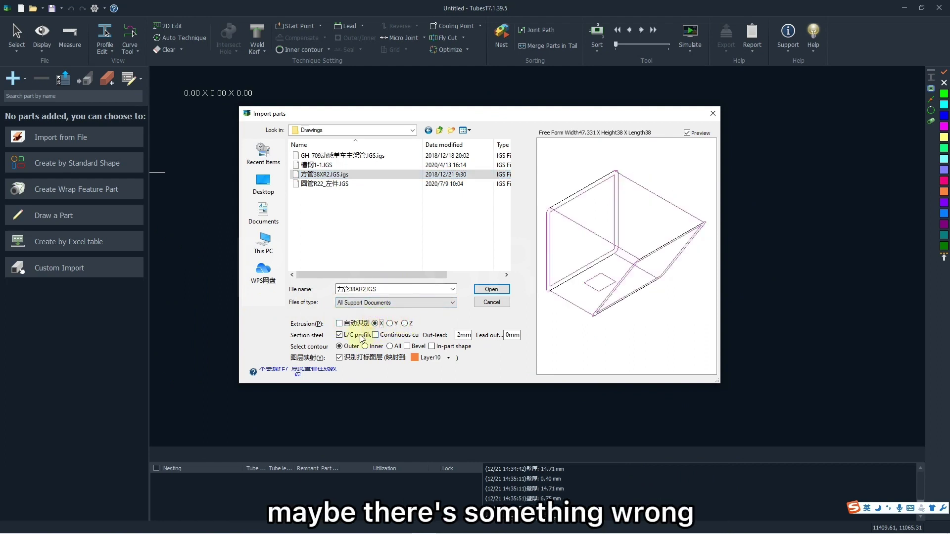
{"action": "left_click", "coordinate": [339, 335]}
{"action": "left_click", "coordinate": [340, 335]}
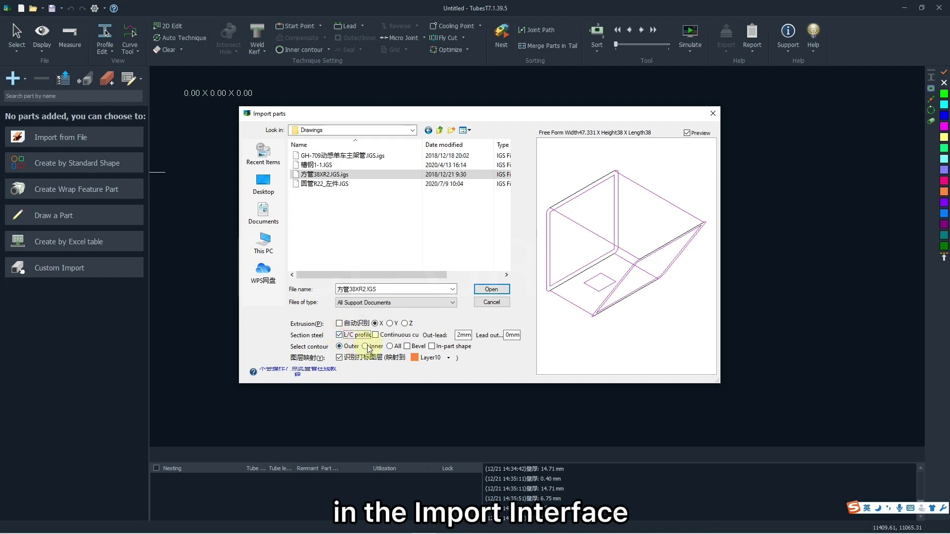
{"action": "left_click", "coordinate": [366, 348]}
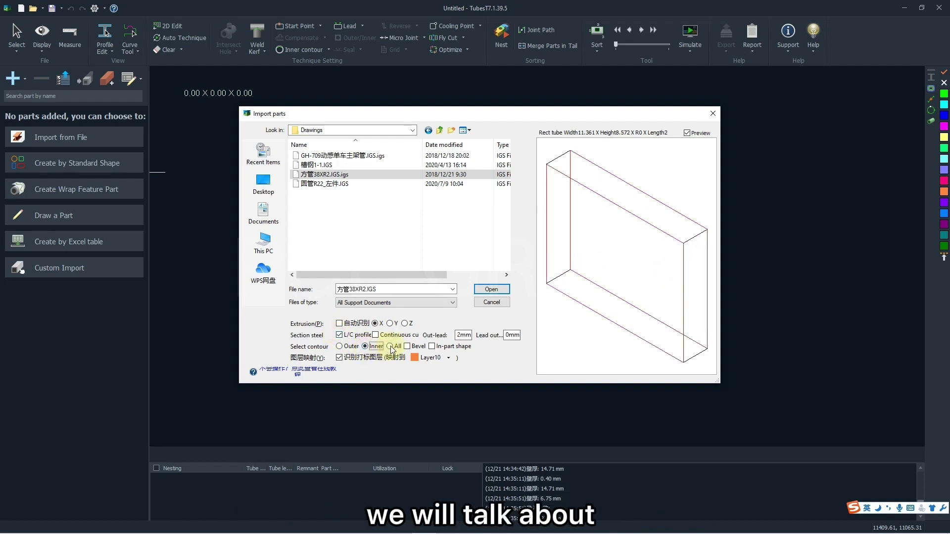
{"action": "left_click", "coordinate": [390, 347]}
{"action": "mouse_move", "coordinate": [552, 286]}
{"action": "left_mouse_down"}
{"action": "mouse_move", "coordinate": [569, 259]}
{"action": "mouse_move", "coordinate": [558, 271]}
{"action": "left_mouse_up"}
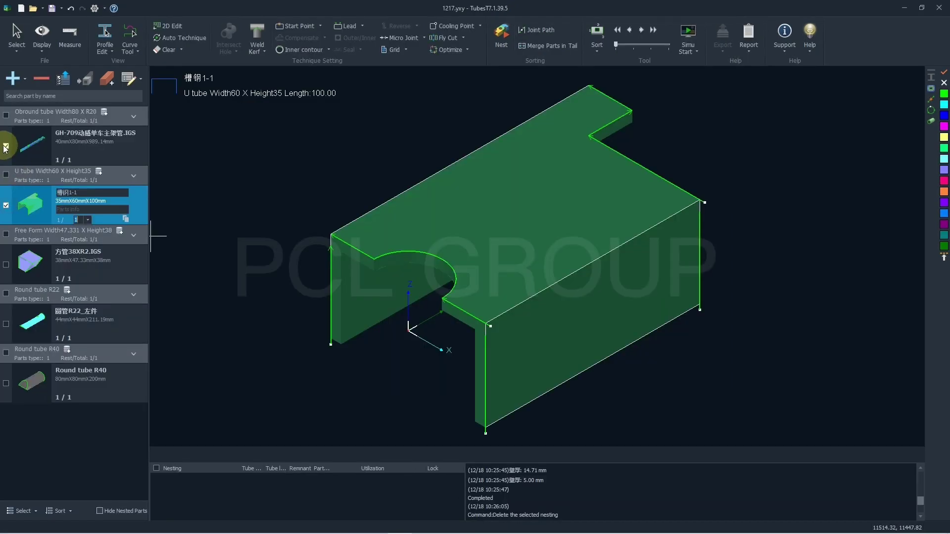
- Show the 槽钢1-1 part, check then uncheck all parts, and restore the original list order
{"action": "left_click", "coordinate": [7, 147]}
{"action": "left_click", "coordinate": [7, 207]}
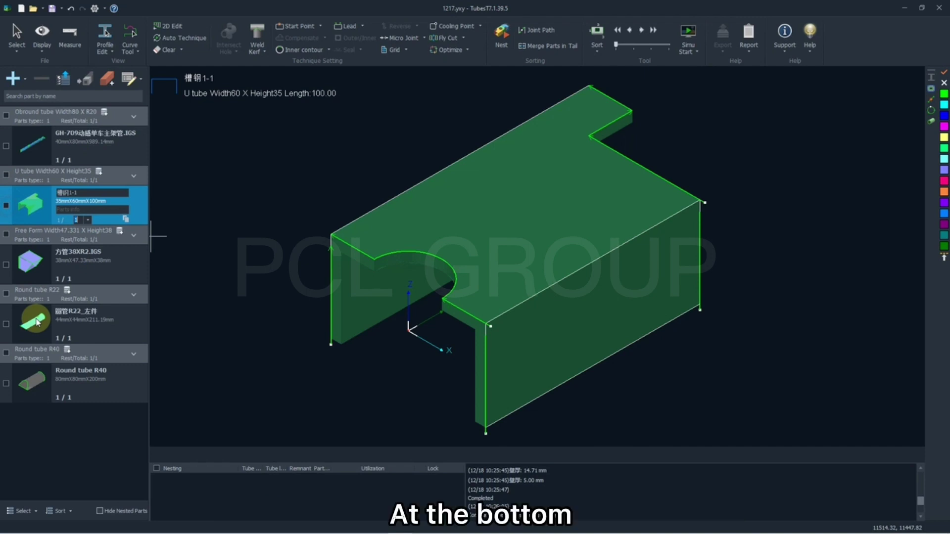
{"action": "left_click", "coordinate": [32, 513]}
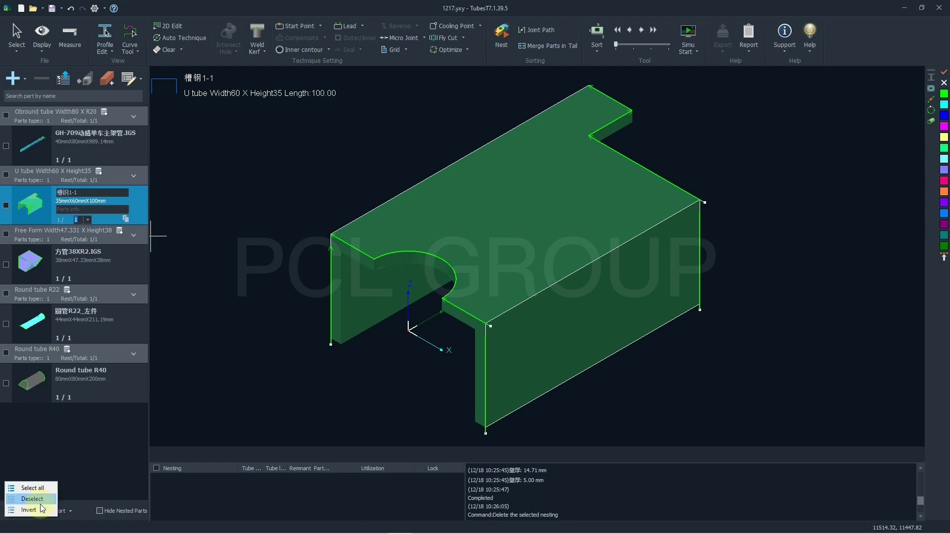
{"action": "left_click", "coordinate": [31, 489]}
{"action": "left_click", "coordinate": [30, 500]}
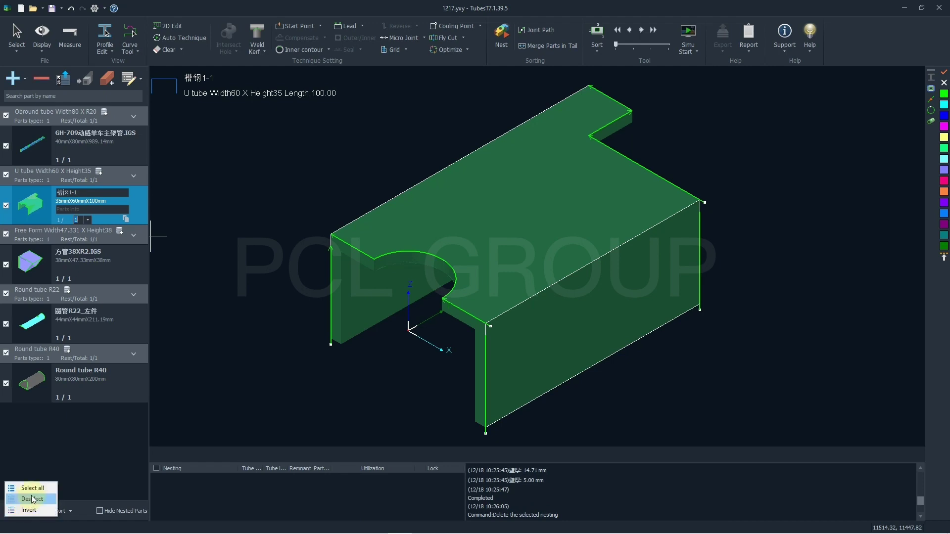
{"action": "left_click", "coordinate": [33, 499]}
{"action": "left_click", "coordinate": [67, 511]}
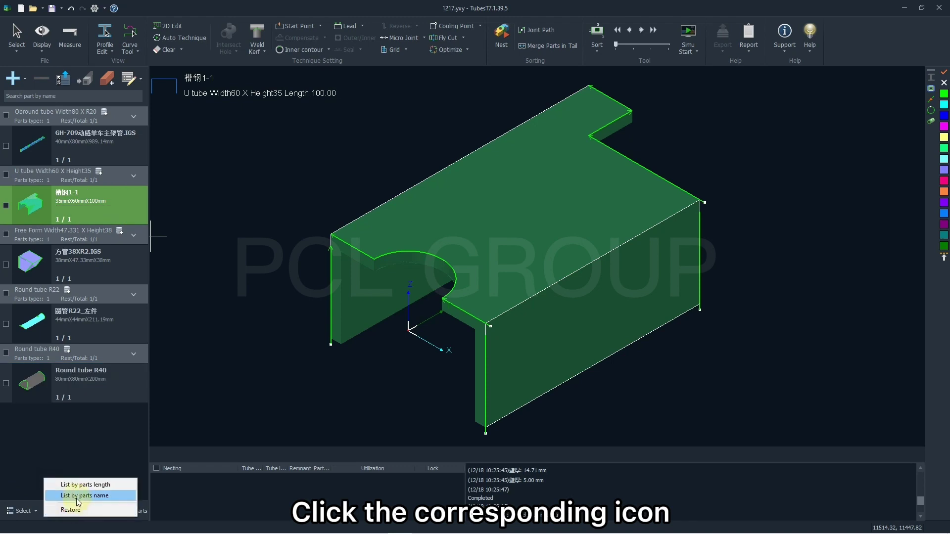
{"action": "left_click", "coordinate": [90, 510]}
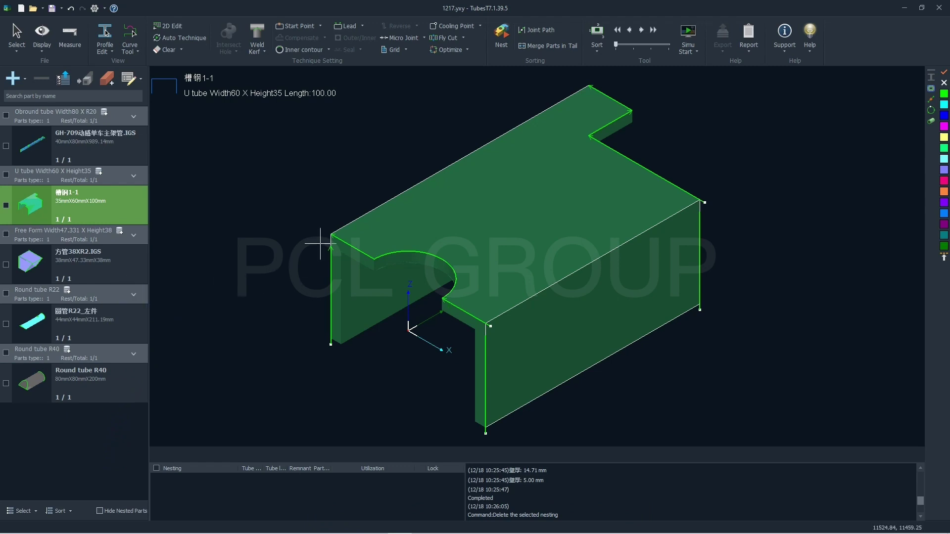
- Zoom and orbit around the 槽钢1-1 U tube, fitting it with F3 and resetting to isometric with F4
{"action": "scroll", "coordinate": [496, 250], "scroll_direction": "down", "scroll_amount": 4}
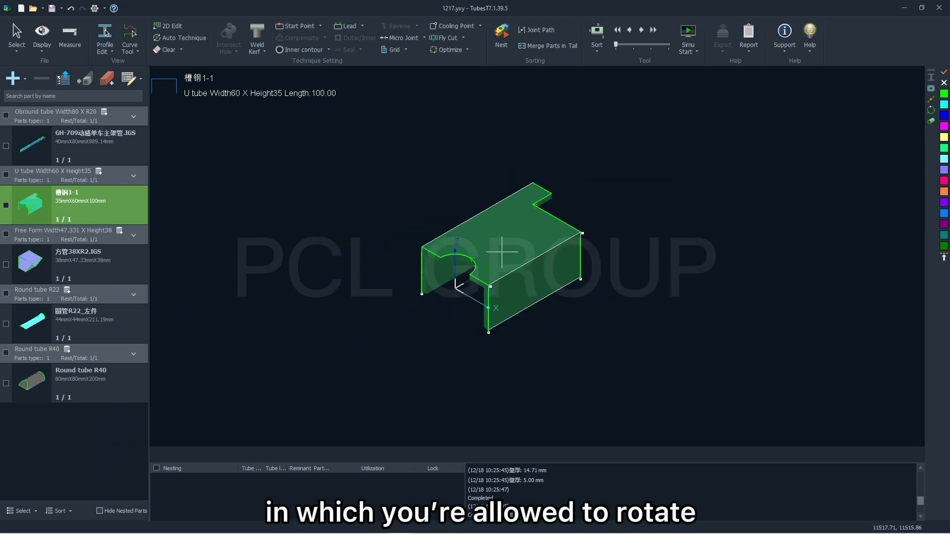
{"action": "scroll", "coordinate": [500, 250], "scroll_direction": "up", "scroll_amount": 4}
{"action": "scroll", "coordinate": [508, 233], "scroll_direction": "down", "scroll_amount": 3}
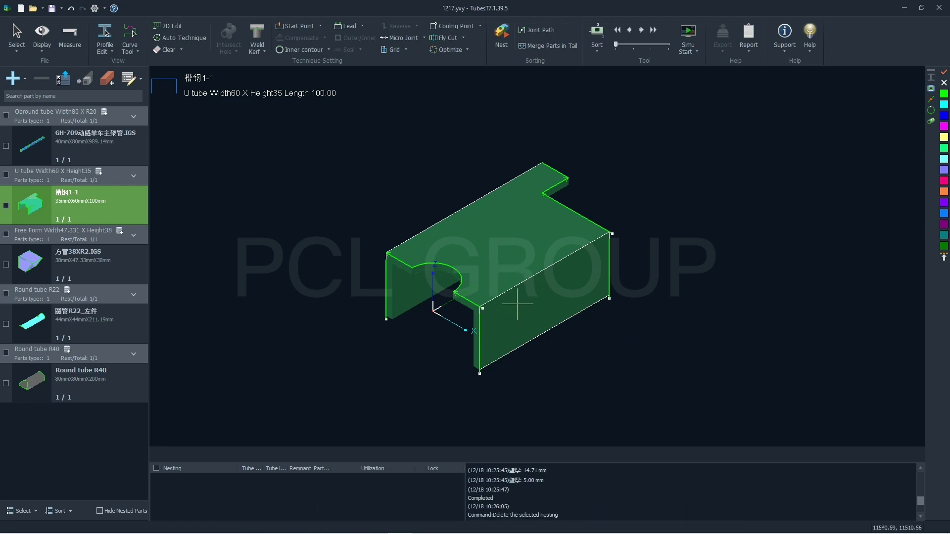
{"action": "middle_click_drag", "start_coordinate": [514, 303], "coordinate": [504, 274]}
{"action": "scroll", "coordinate": [503, 274], "scroll_direction": "up", "scroll_amount": 3}
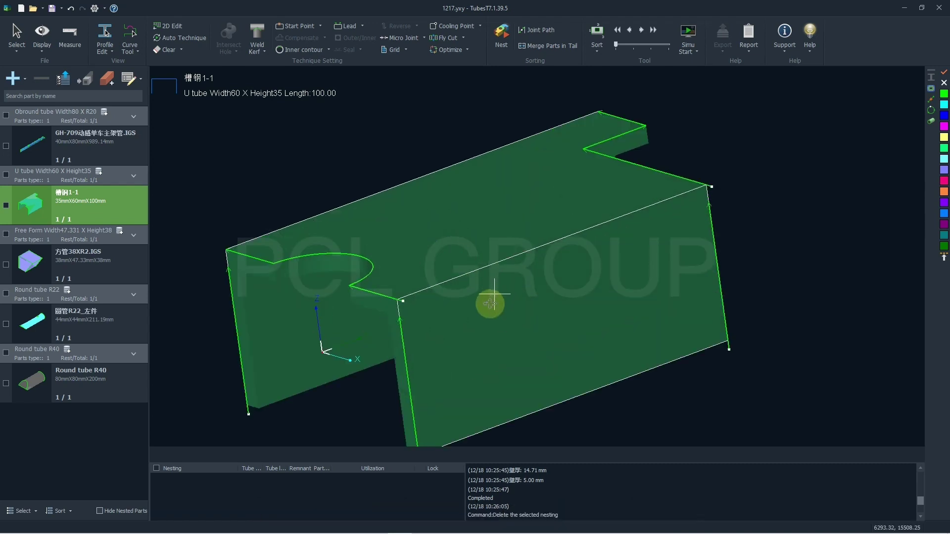
{"action": "middle_click_drag", "start_coordinate": [494, 295], "coordinate": [487, 313]}
{"action": "key", "text": "F3"}
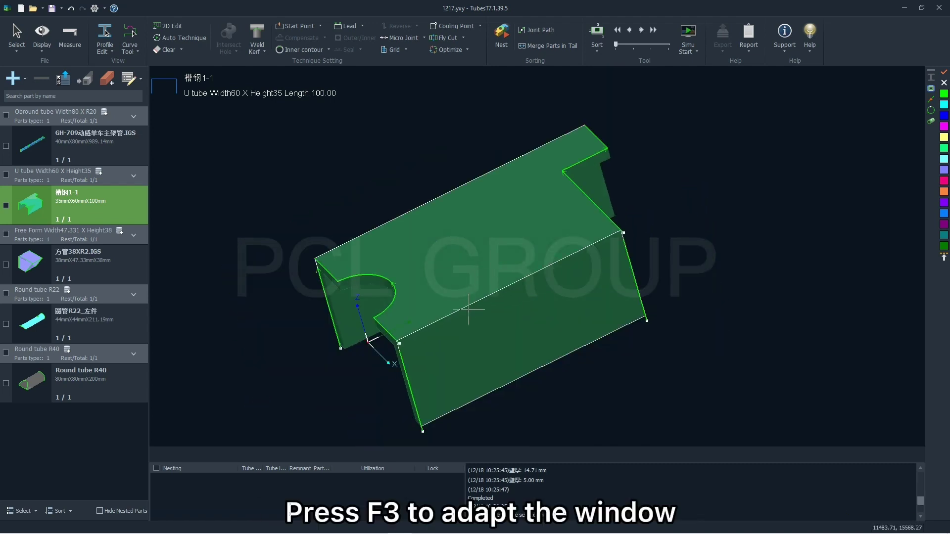
{"action": "scroll", "coordinate": [469, 309], "scroll_direction": "up", "scroll_amount": 2}
{"action": "scroll", "coordinate": [468, 309], "scroll_direction": "down", "scroll_amount": 1}
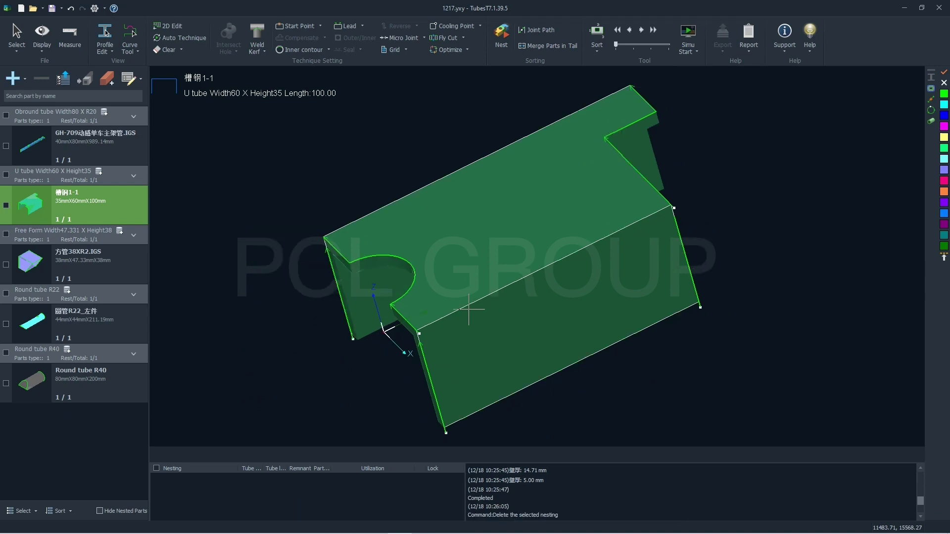
{"action": "key", "text": "F4"}
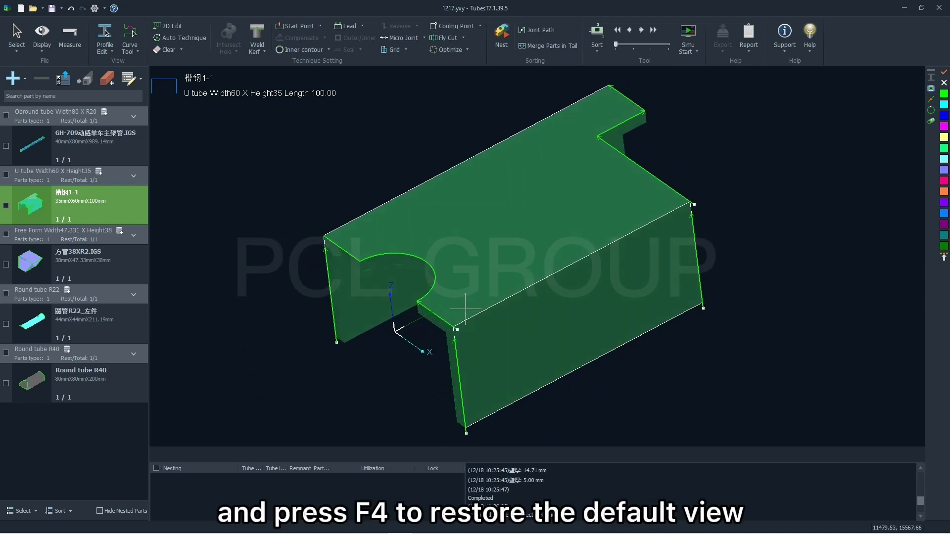
{"action": "scroll", "coordinate": [389, 304], "scroll_direction": "up", "scroll_amount": 2}
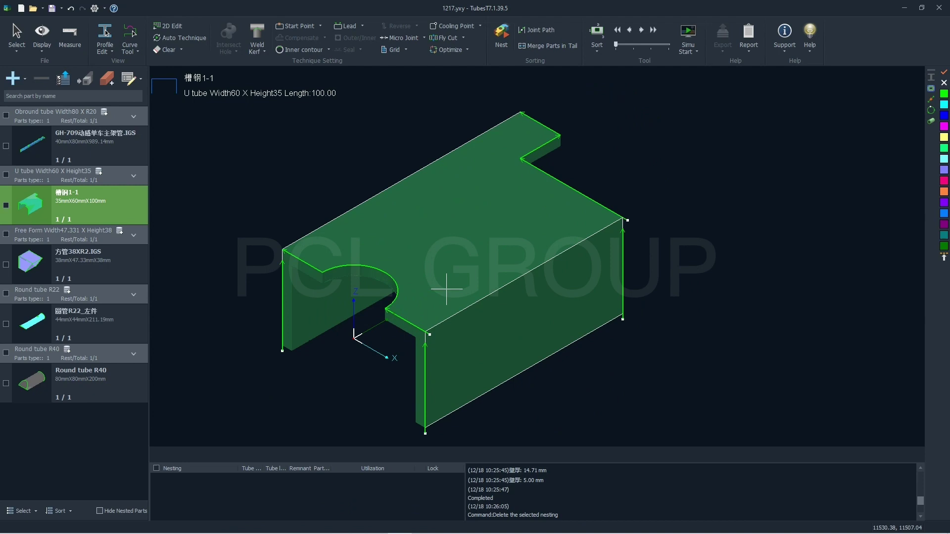
{"action": "middle_click_drag", "start_coordinate": [450, 364], "coordinate": [381, 291]}
{"action": "scroll", "coordinate": [562, 215], "scroll_direction": "up", "scroll_amount": 3}
{"action": "scroll", "coordinate": [562, 215], "scroll_direction": "down", "scroll_amount": 5}
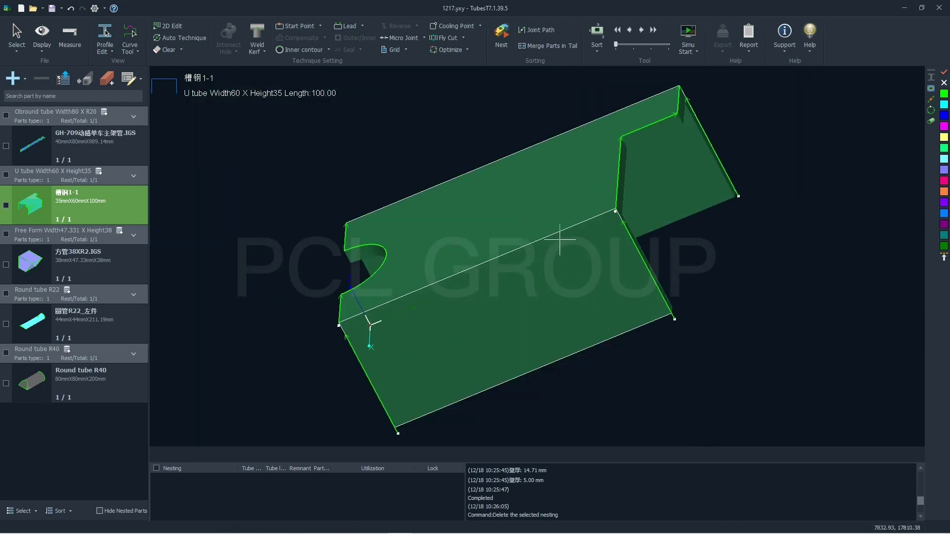
{"action": "key", "text": "F4"}
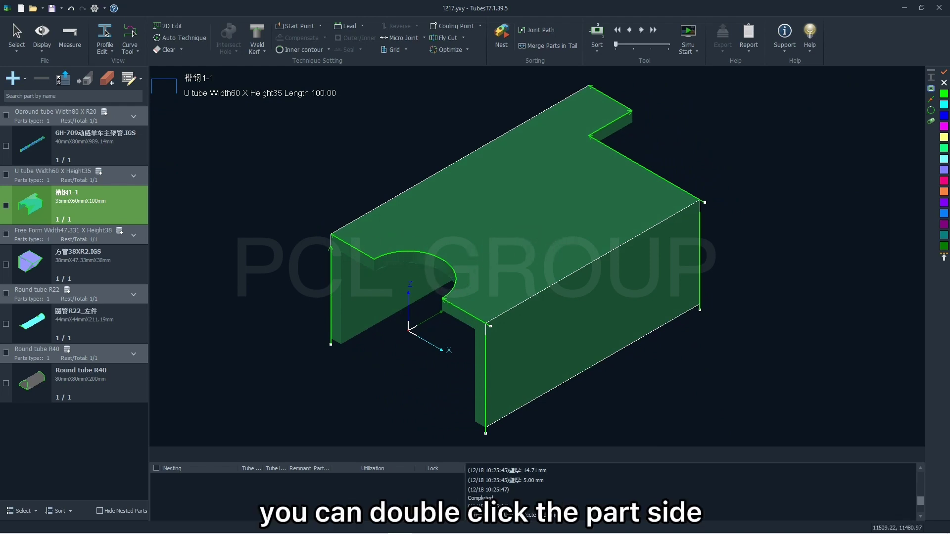
{"action": "double_click", "coordinate": [322, 188]}
{"action": "left_click", "coordinate": [335, 189]}
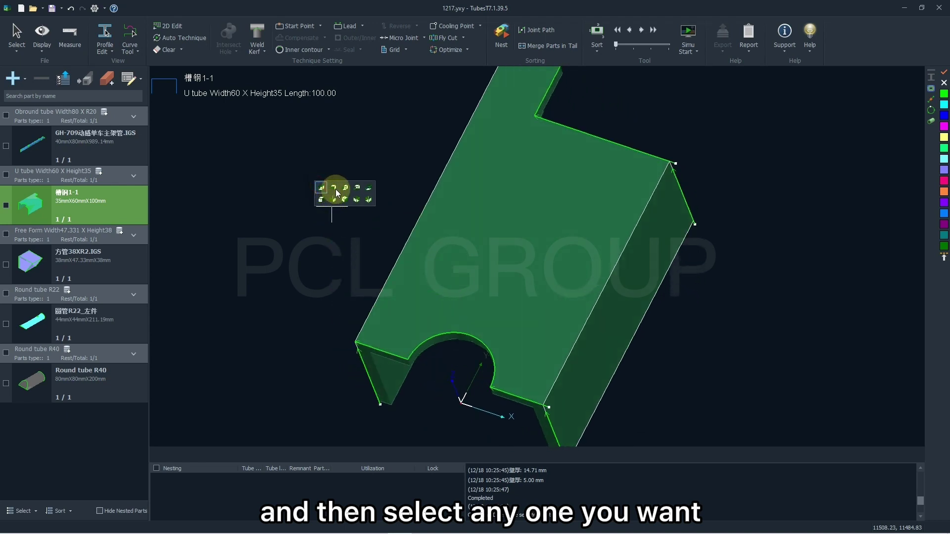
{"action": "left_click", "coordinate": [347, 199]}
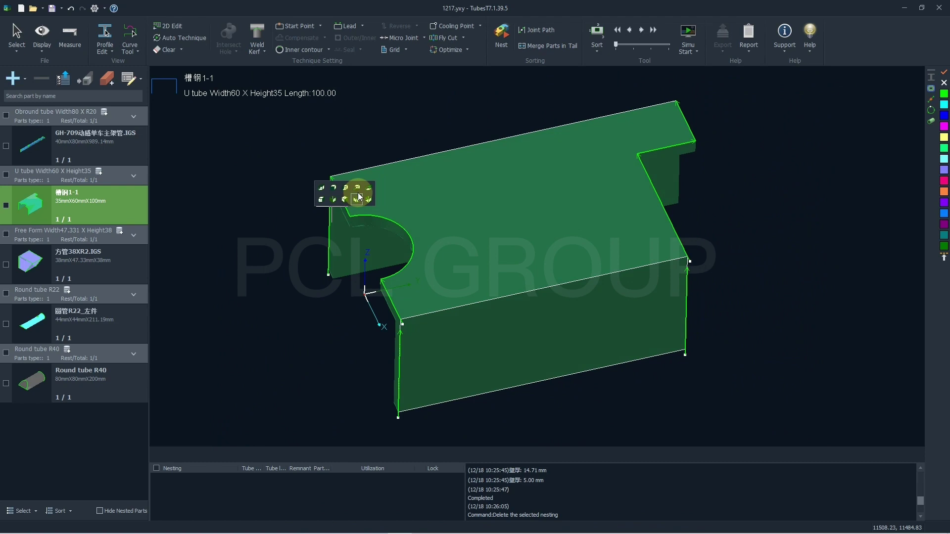
{"action": "left_click", "coordinate": [357, 188]}
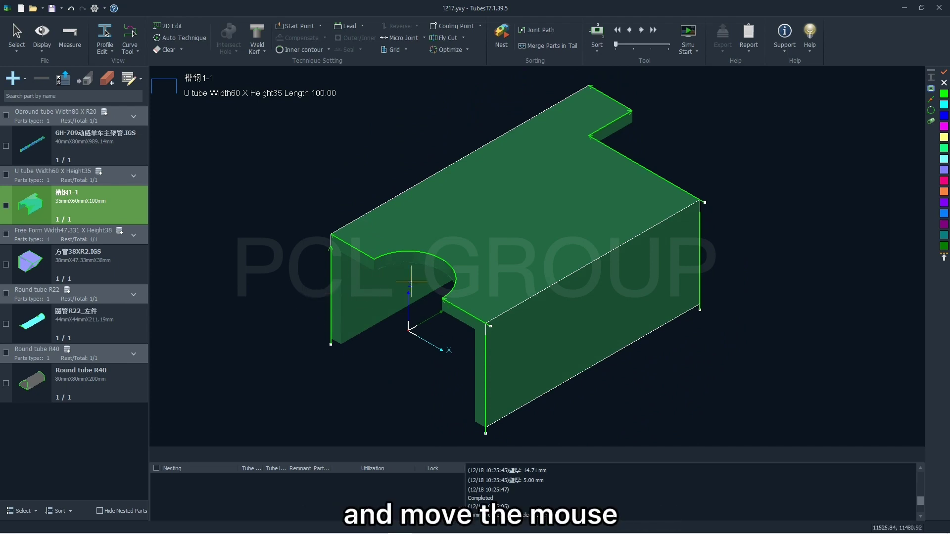
{"action": "middle_click_drag", "start_coordinate": [524, 267], "coordinate": [545, 260]}
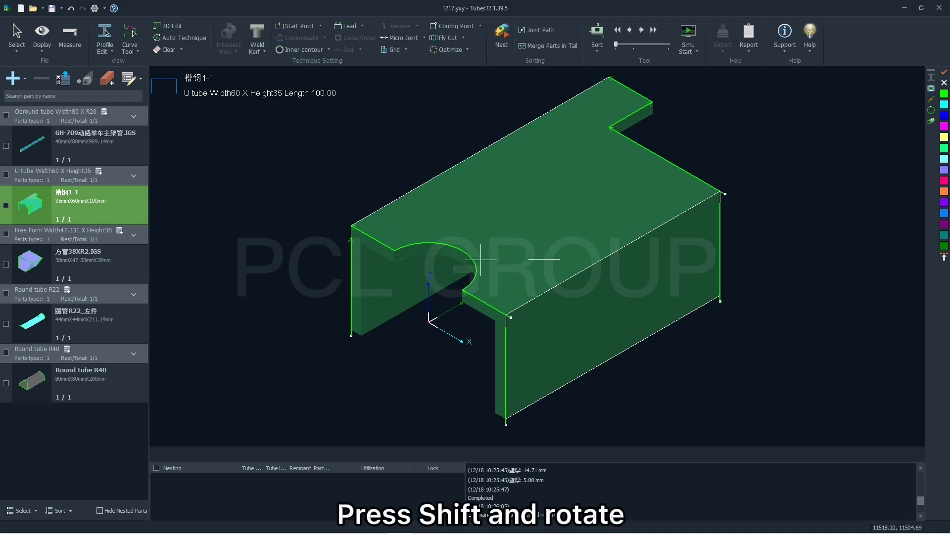
{"action": "scroll", "coordinate": [544, 259], "scroll_direction": "down", "scroll_amount": 5, "text": "shift"}
{"action": "scroll", "coordinate": [517, 232], "scroll_direction": "up", "scroll_amount": 5, "text": "shift"}
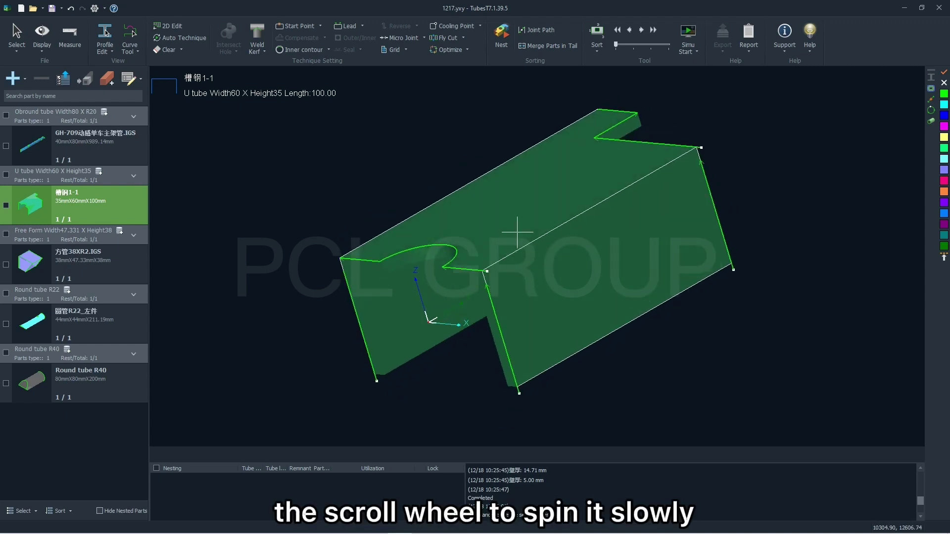
{"action": "scroll", "coordinate": [518, 231], "scroll_direction": "down", "scroll_amount": 4, "text": "shift"}
{"action": "scroll", "coordinate": [517, 231], "scroll_direction": "up", "scroll_amount": 4, "text": "shift"}
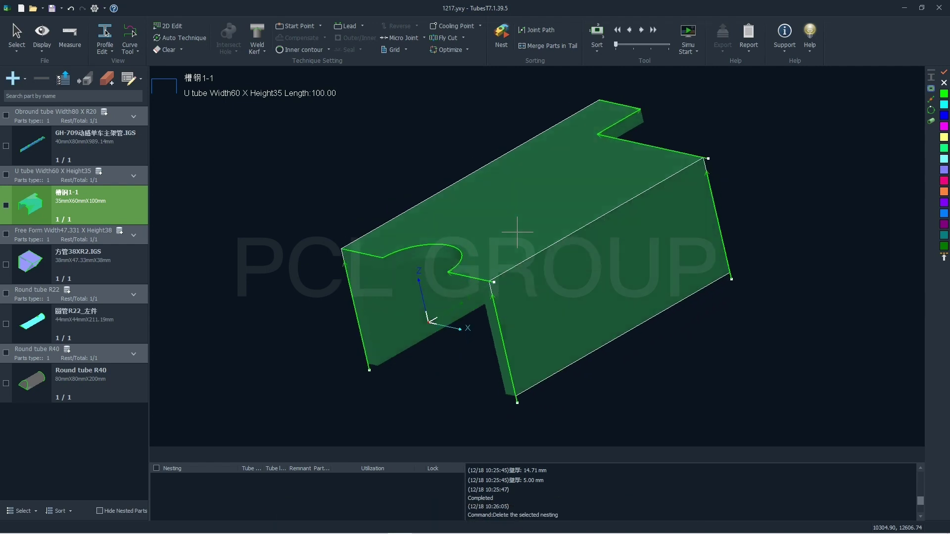
{"action": "middle_click_drag", "start_coordinate": [528, 236], "coordinate": [511, 211], "text": "shift"}
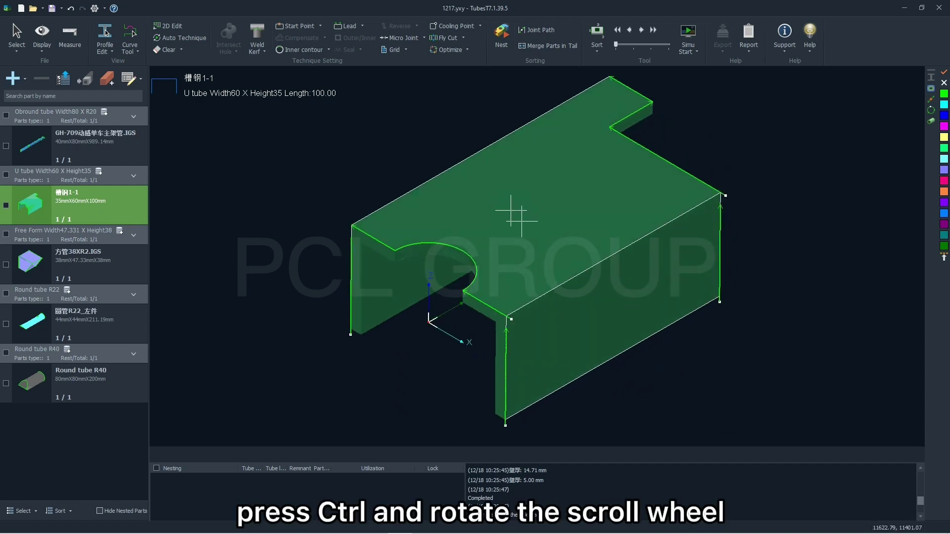
{"action": "scroll", "coordinate": [511, 211], "scroll_direction": "down", "scroll_amount": 6, "text": "ctrl"}
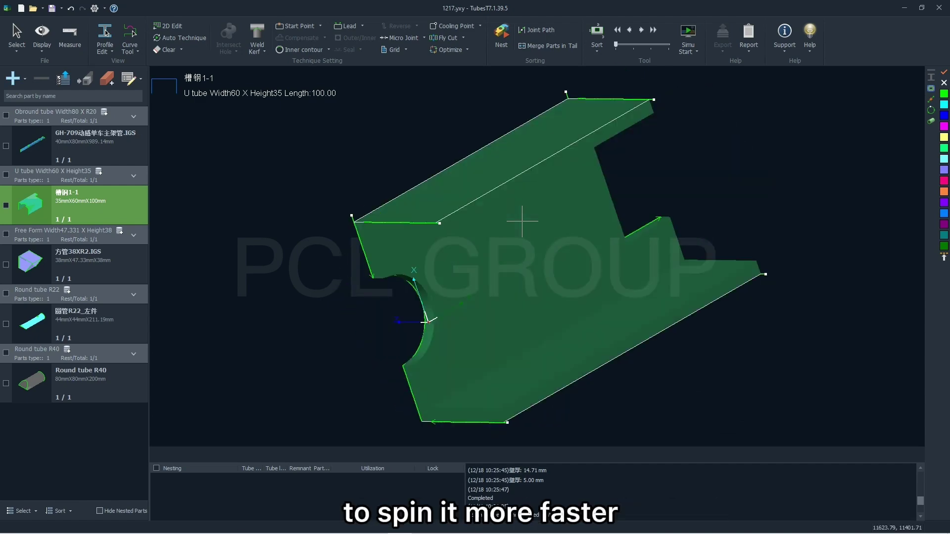
{"action": "scroll", "coordinate": [517, 254], "scroll_direction": "down", "scroll_amount": 8, "text": "ctrl"}
{"action": "scroll", "coordinate": [517, 253], "scroll_direction": "down", "scroll_amount": 5, "text": "ctrl"}
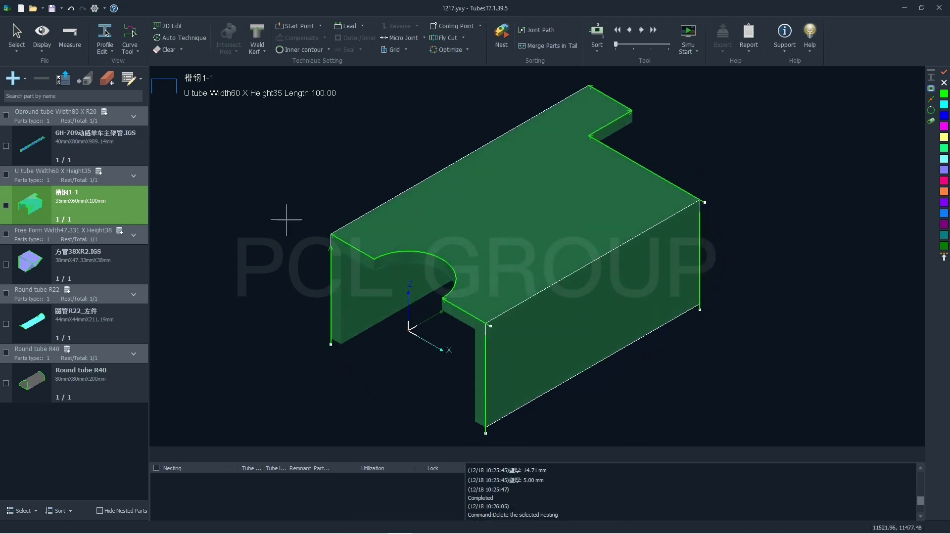
{"action": "left_click", "coordinate": [44, 57]}
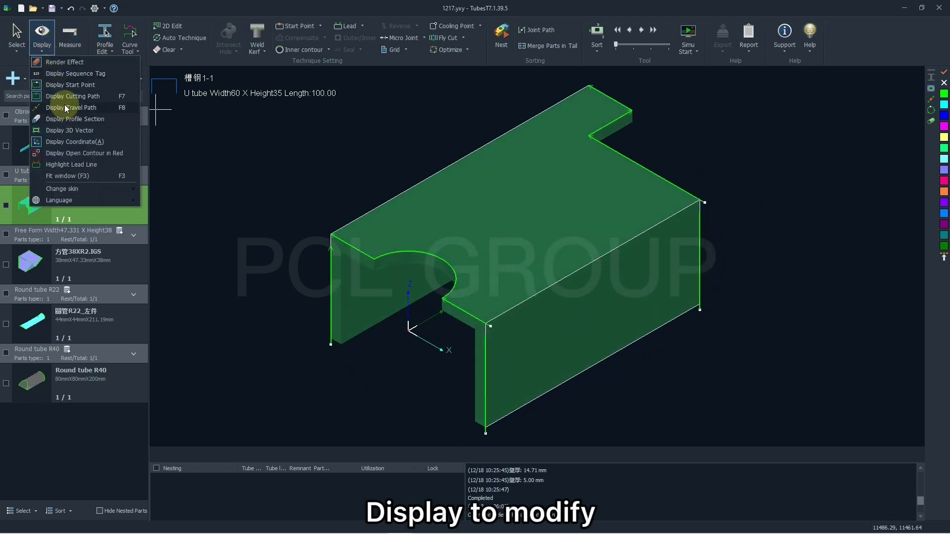
{"action": "left_click", "coordinate": [74, 64]}
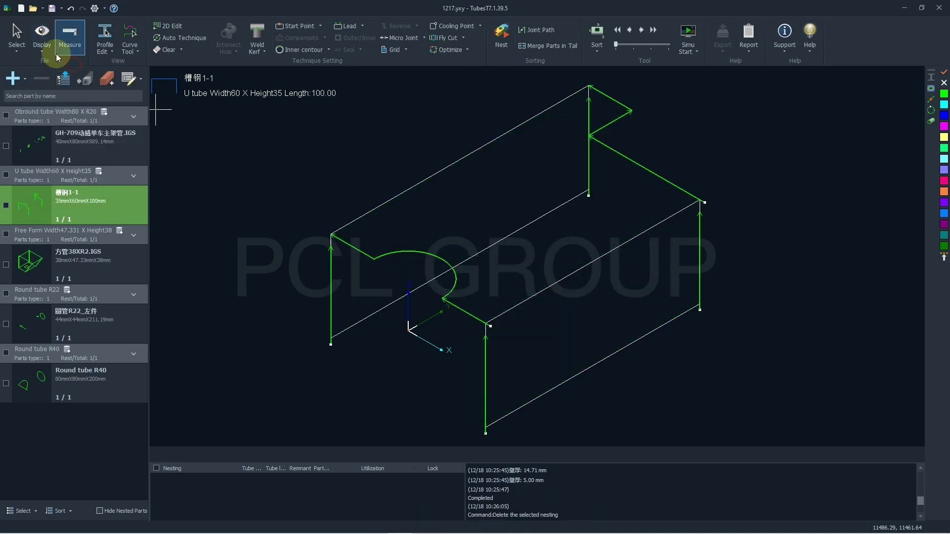
{"action": "left_click", "coordinate": [42, 37]}
{"action": "left_click", "coordinate": [64, 61]}
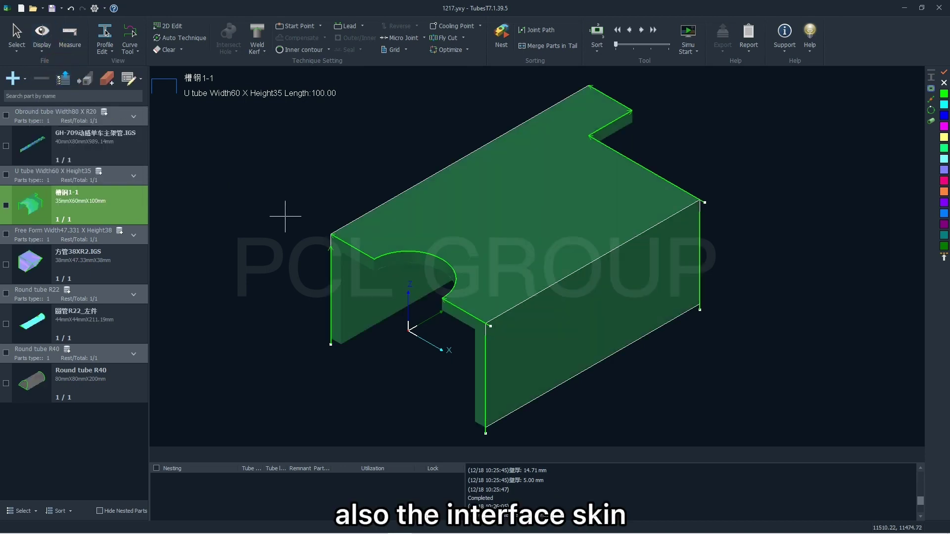
{"action": "left_click", "coordinate": [42, 37]}
{"action": "mouse_move", "coordinate": [91, 192]}
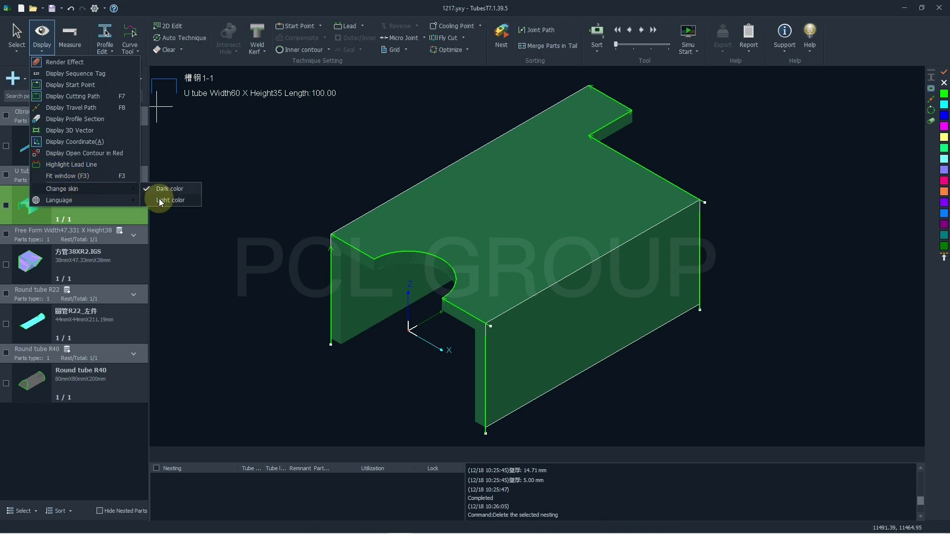
{"action": "left_click", "coordinate": [172, 223]}
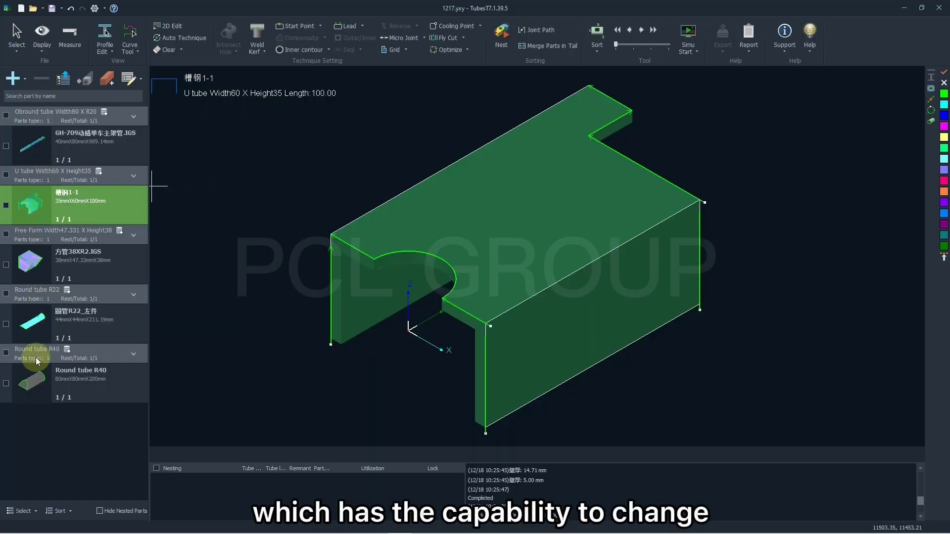
- Add Line-type lead-ins to all cut contours of Round tube R40
{"action": "left_click", "coordinate": [40, 376]}
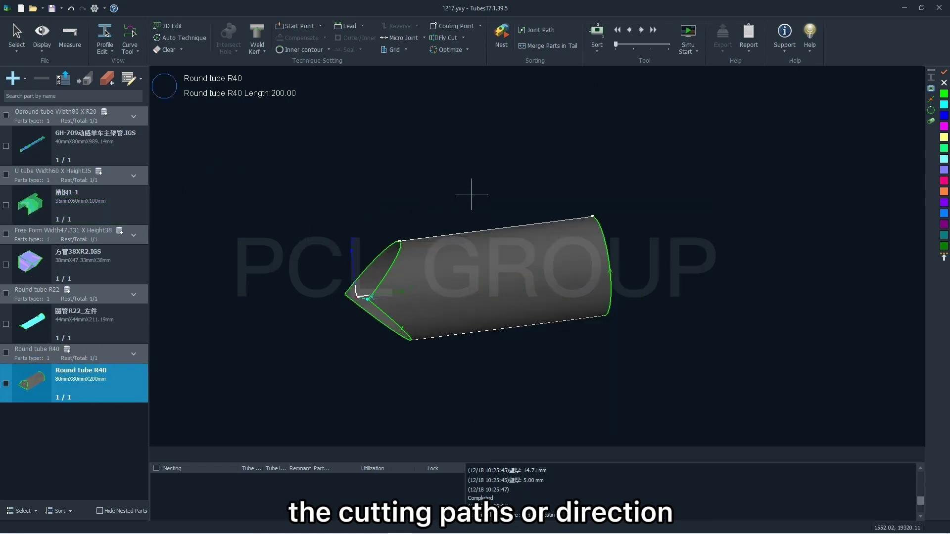
{"action": "left_click_drag", "start_coordinate": [492, 209], "coordinate": [502, 247]}
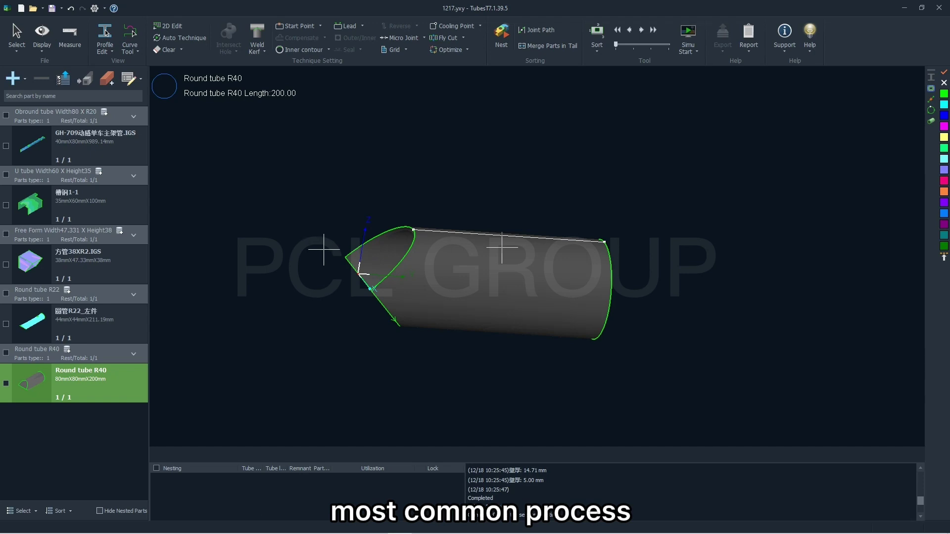
{"action": "left_click", "coordinate": [423, 258]}
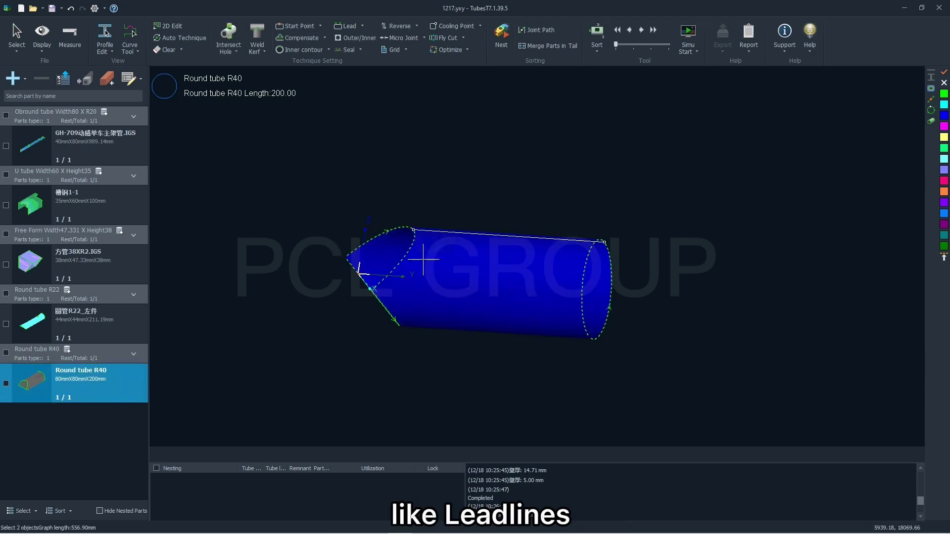
{"action": "left_click", "coordinate": [347, 26]}
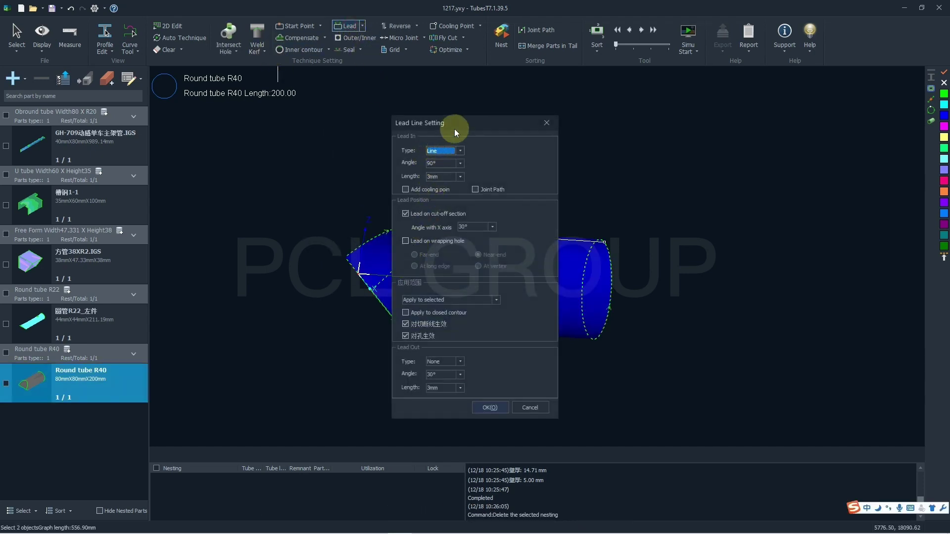
{"action": "left_click_drag", "start_coordinate": [454, 122], "coordinate": [445, 121]}
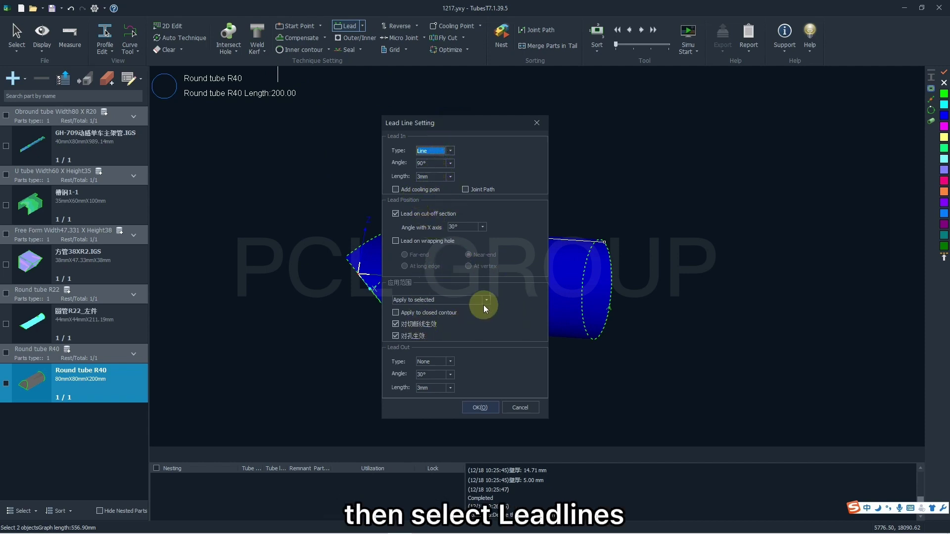
{"action": "left_click", "coordinate": [487, 409]}
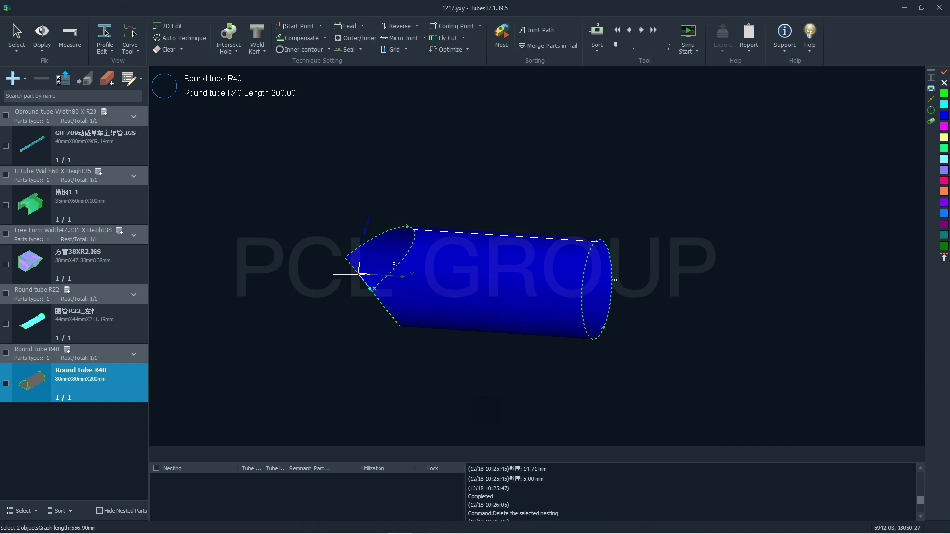
{"action": "scroll", "coordinate": [366, 269], "scroll_direction": "up", "scroll_amount": 5}
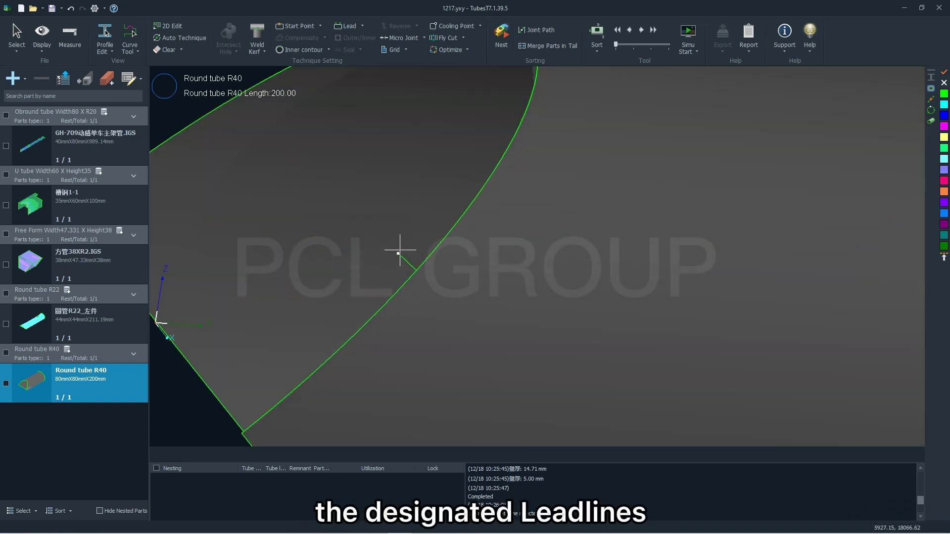
{"action": "scroll", "coordinate": [376, 267], "scroll_direction": "down", "scroll_amount": 5}
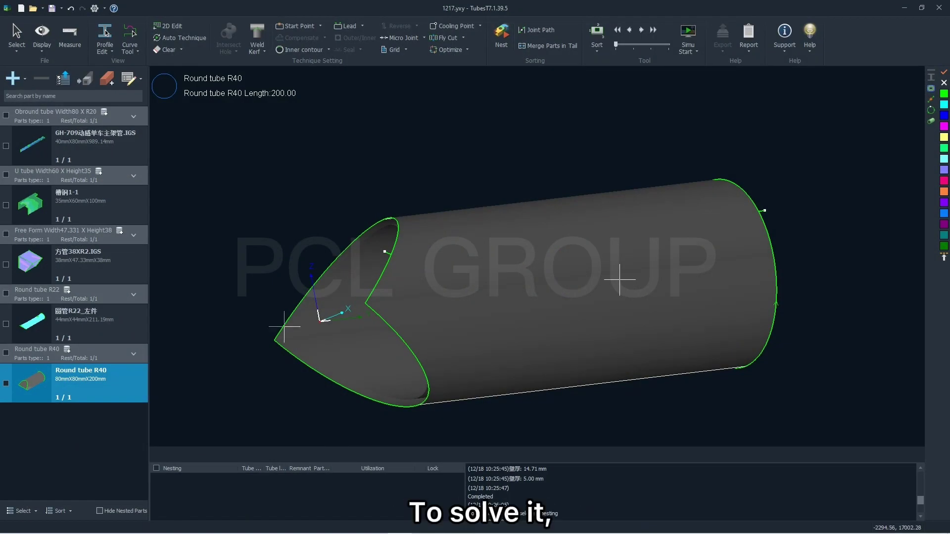
- Apply Offset all sections weld kerf to Round tube R40 and inspect its saddle-cut end
{"action": "key", "text": "ctrl+a"}
{"action": "left_click", "coordinate": [256, 45]}
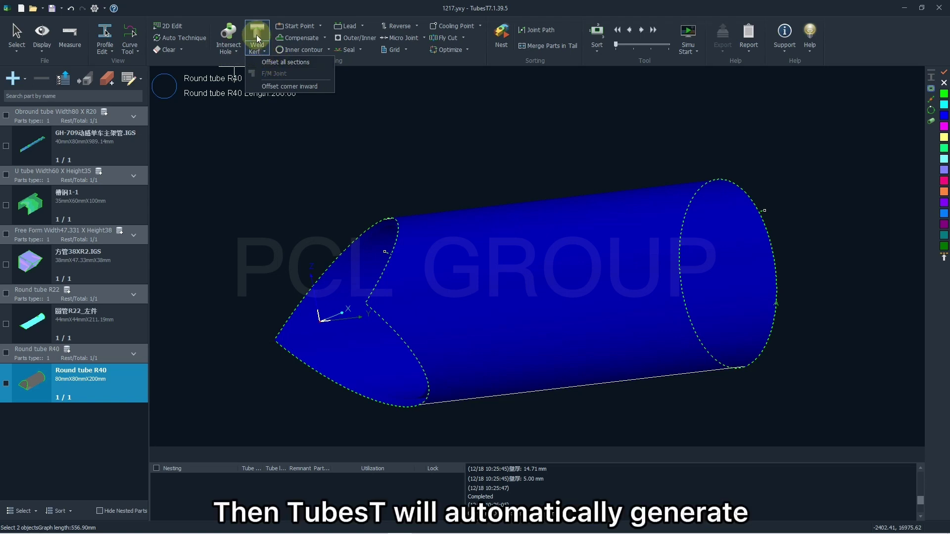
{"action": "left_click", "coordinate": [270, 62]}
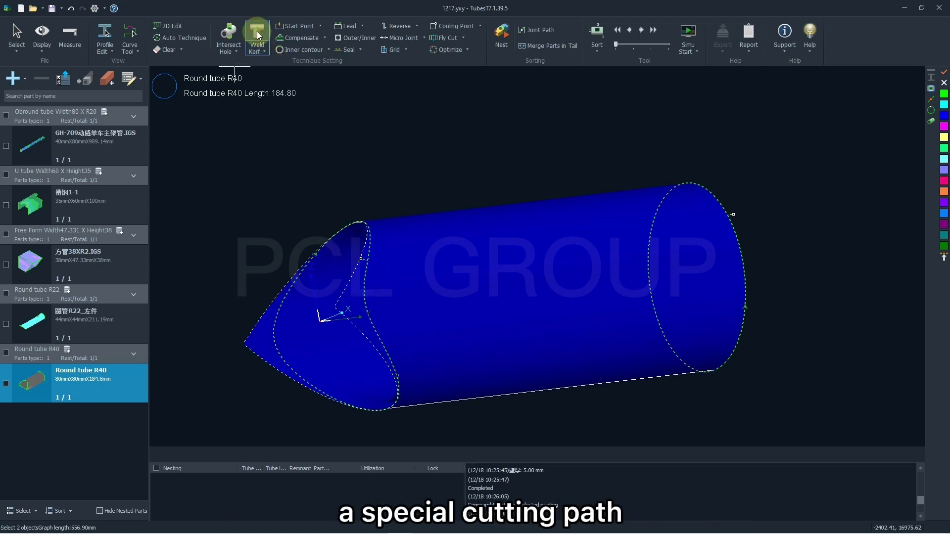
{"action": "mouse_move", "coordinate": [494, 250]}
{"action": "middle_mouse_down"}
{"action": "mouse_move", "coordinate": [471, 271]}
{"action": "mouse_move", "coordinate": [483, 261]}
{"action": "mouse_move", "coordinate": [455, 263]}
{"action": "mouse_move", "coordinate": [485, 260]}
{"action": "middle_mouse_up"}
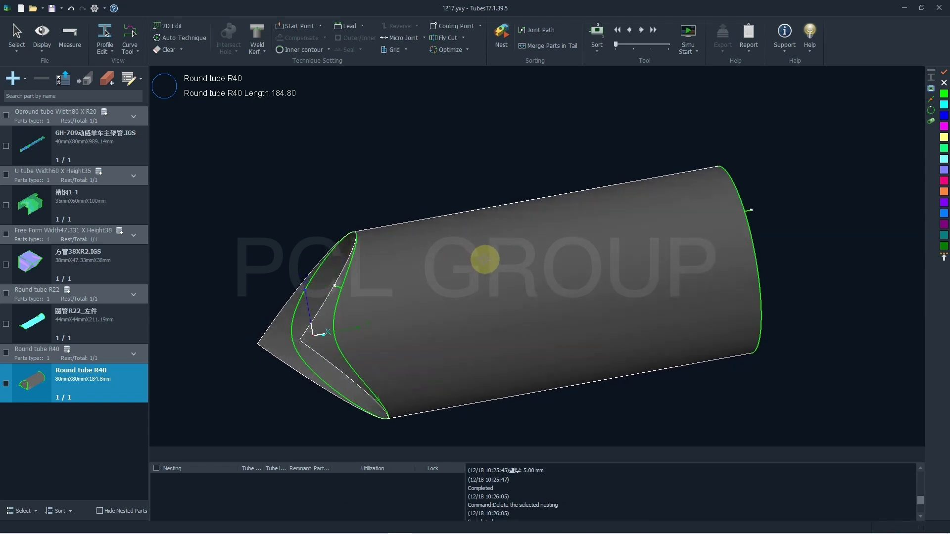
{"action": "scroll", "coordinate": [354, 293], "scroll_direction": "up", "scroll_amount": 3}
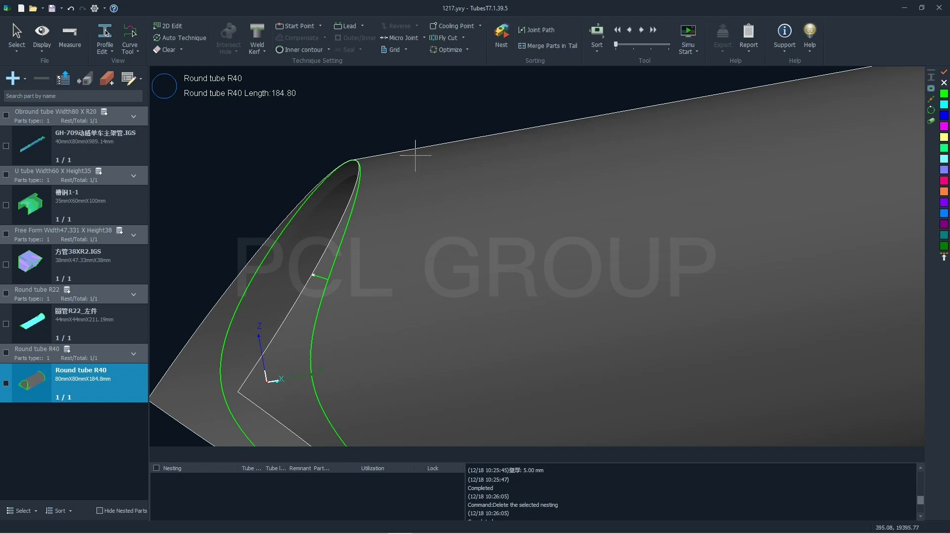
{"action": "scroll", "coordinate": [415, 155], "scroll_direction": "down", "scroll_amount": 2}
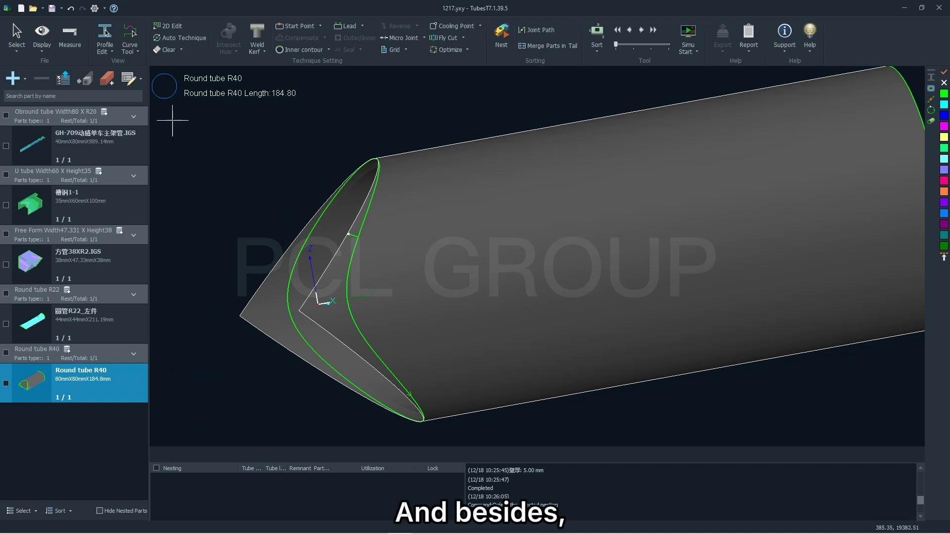
{"action": "left_click", "coordinate": [193, 39]}
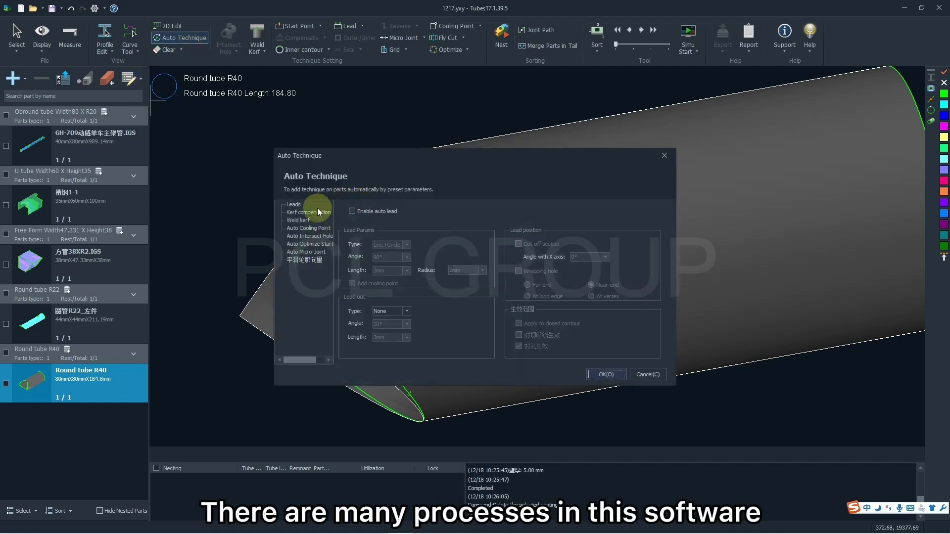
{"action": "left_click", "coordinate": [299, 213]}
{"action": "left_click", "coordinate": [300, 219]}
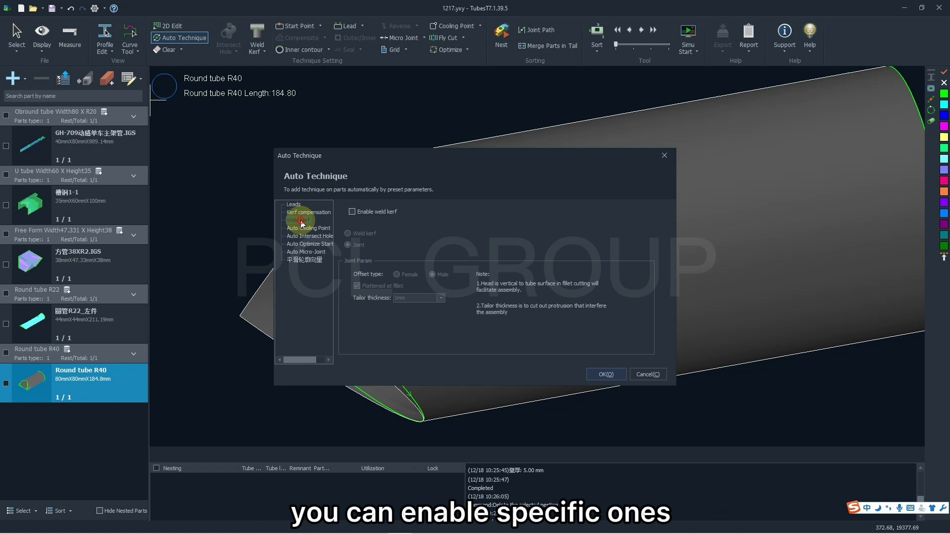
{"action": "left_click", "coordinate": [303, 229]}
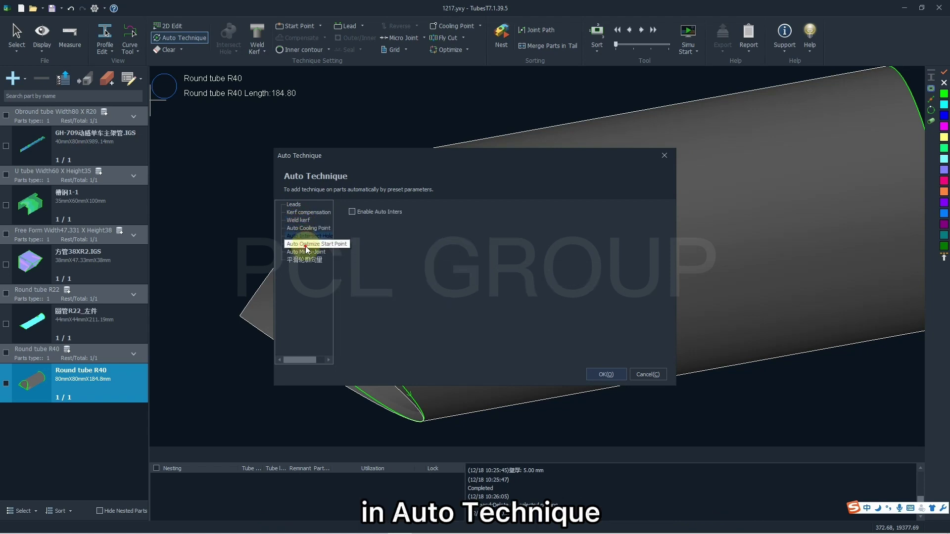
{"action": "left_click", "coordinate": [310, 236]}
{"action": "left_click", "coordinate": [308, 228]}
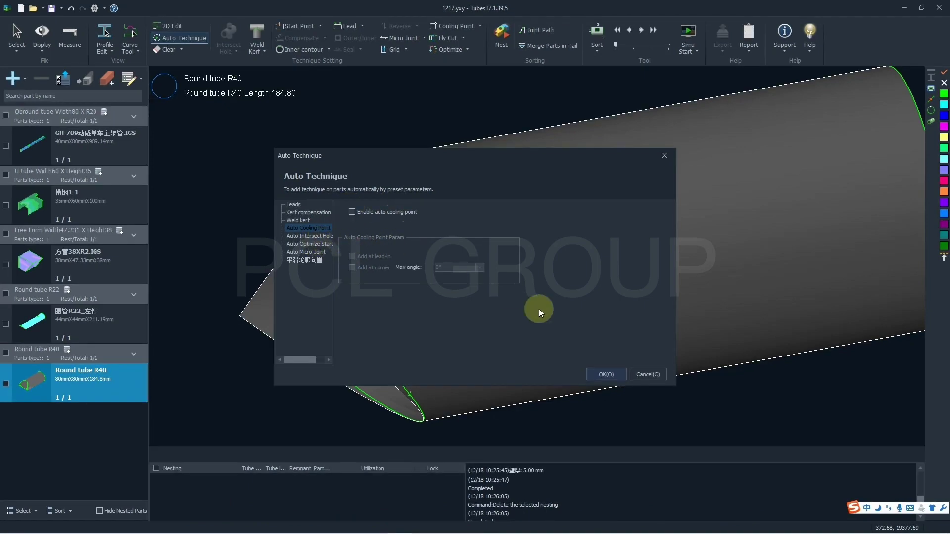
{"action": "left_click", "coordinate": [622, 372]}
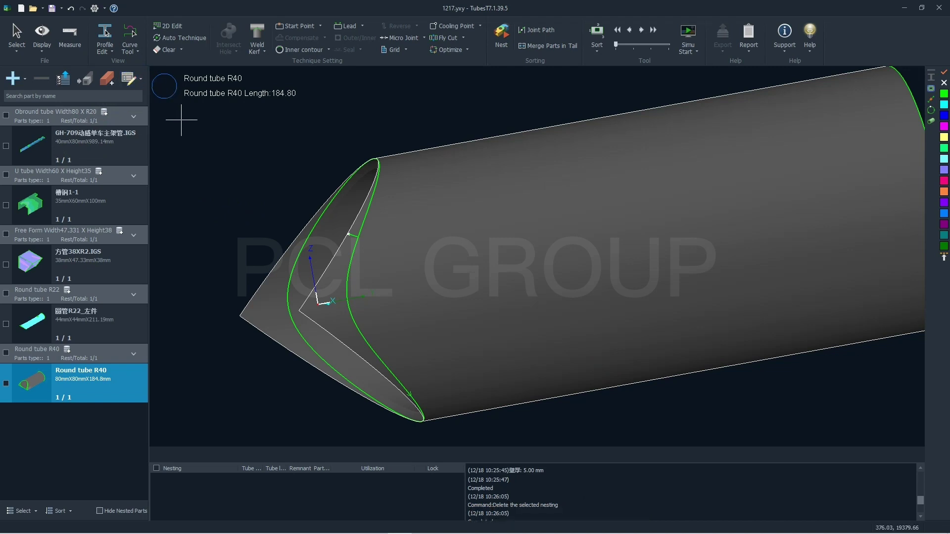
- Open the Batch Modify table for all parts and select its quantity, price and Text cells
{"action": "left_click", "coordinate": [135, 80]}
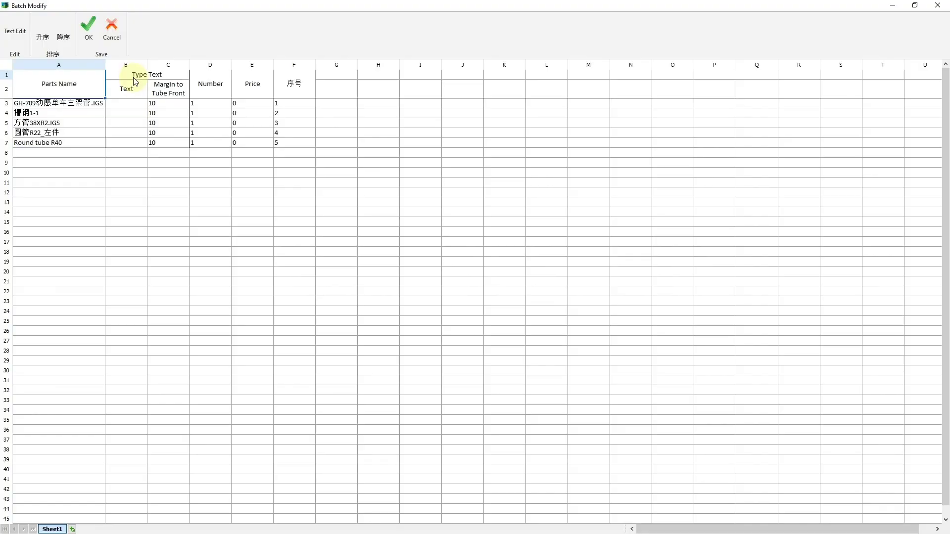
{"action": "left_click", "coordinate": [205, 105]}
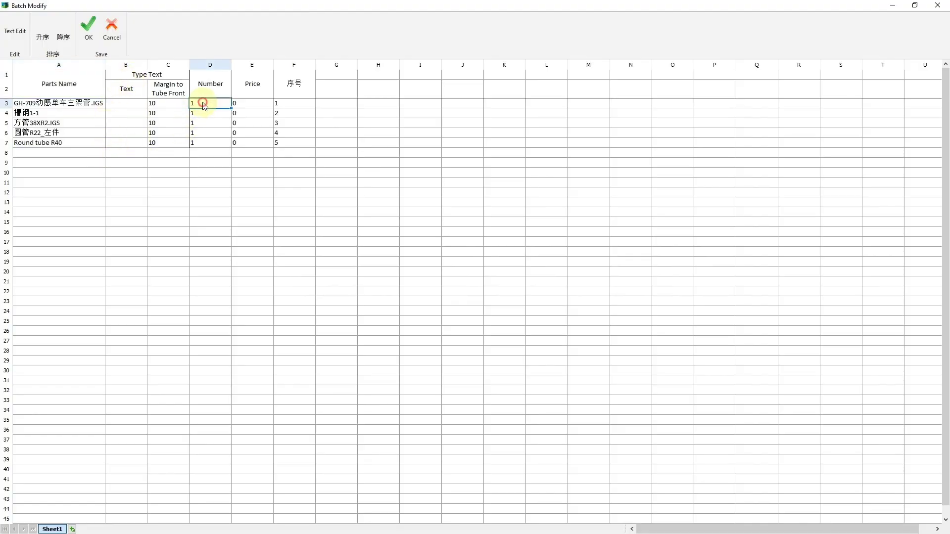
{"action": "left_click", "coordinate": [252, 103]}
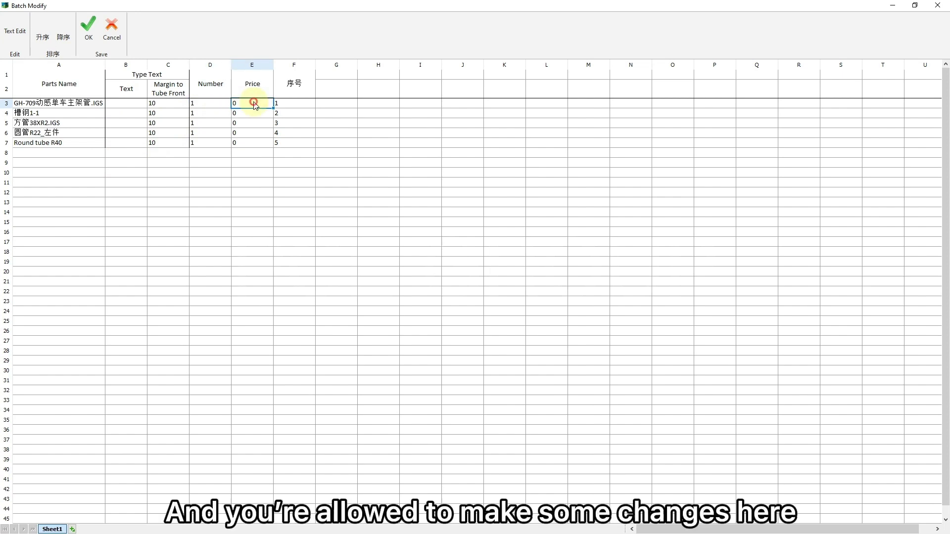
{"action": "left_click", "coordinate": [140, 105]}
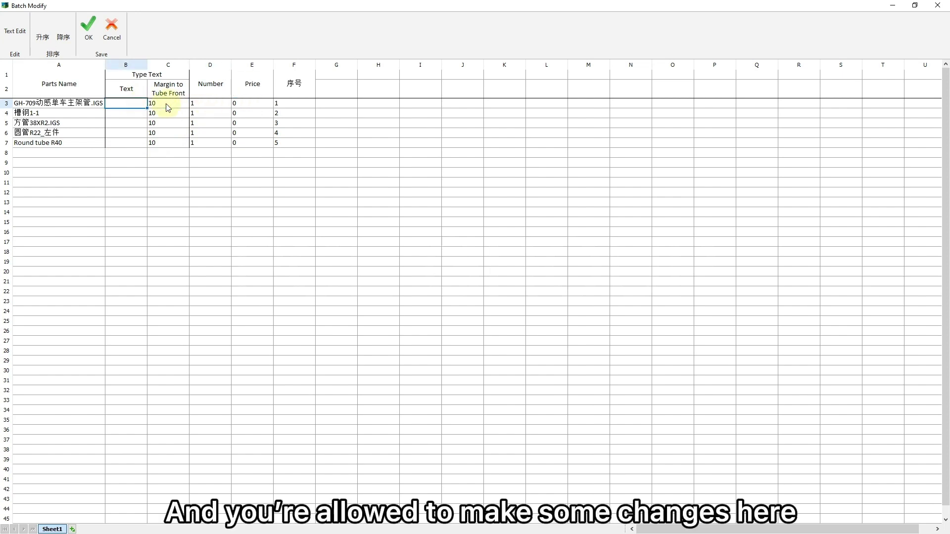
{"action": "left_click", "coordinate": [137, 113]}
{"action": "left_click", "coordinate": [138, 131]}
{"action": "left_click", "coordinate": [207, 103]}
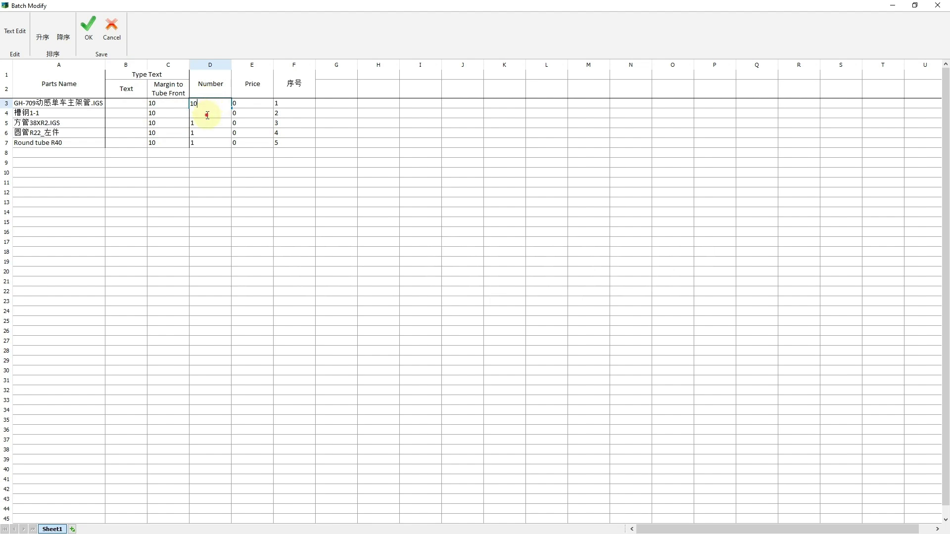
- Set the batch part quantities to 10, 11, 30, 11 and 50
{"action": "left_click", "coordinate": [208, 133]}
{"action": "type", "text": "1"}
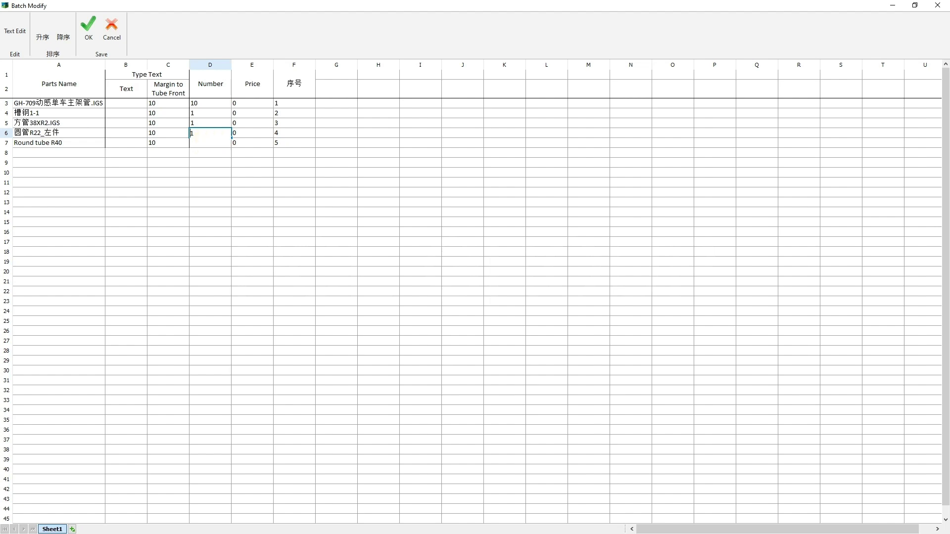
{"action": "left_click", "coordinate": [211, 115]}
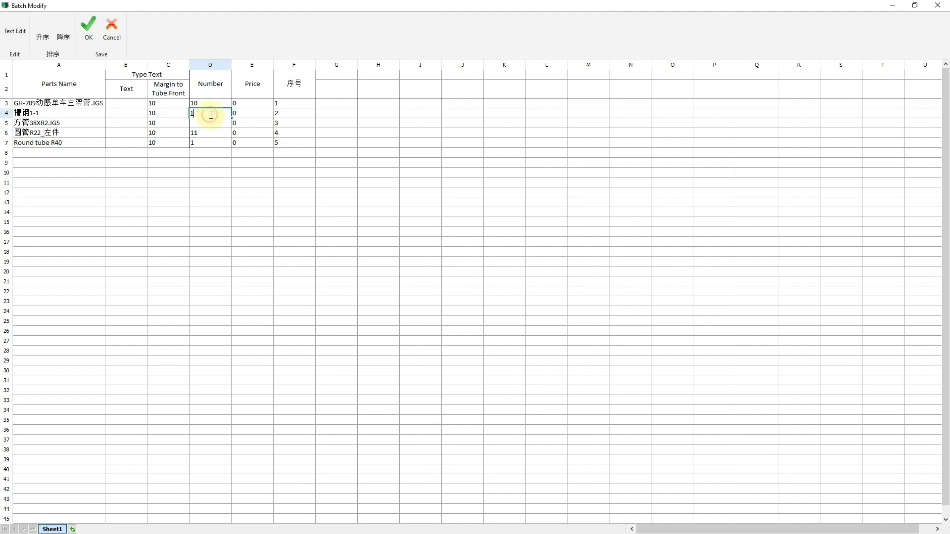
{"action": "type", "text": "1"}
{"action": "left_click", "coordinate": [210, 156]}
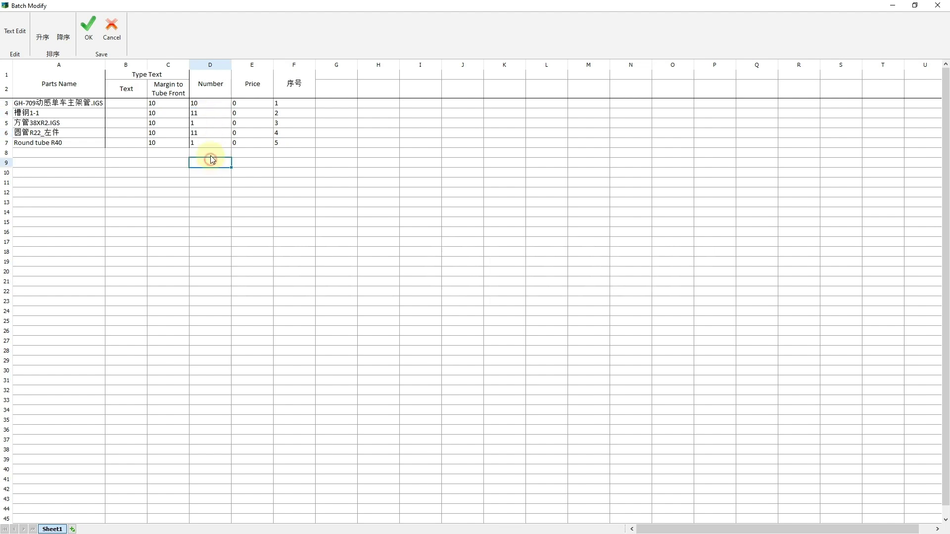
{"action": "left_click", "coordinate": [211, 144]}
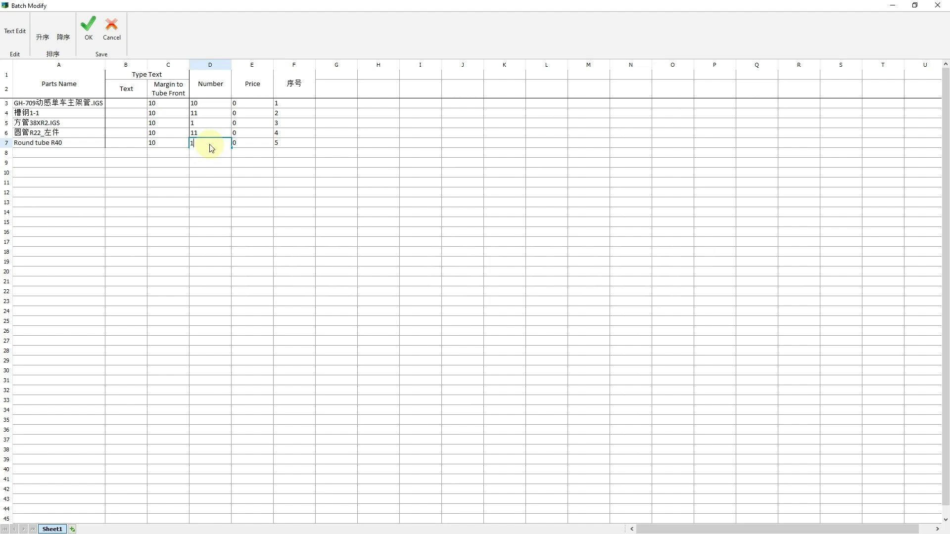
{"action": "type", "text": "50"}
{"action": "left_click", "coordinate": [203, 123]}
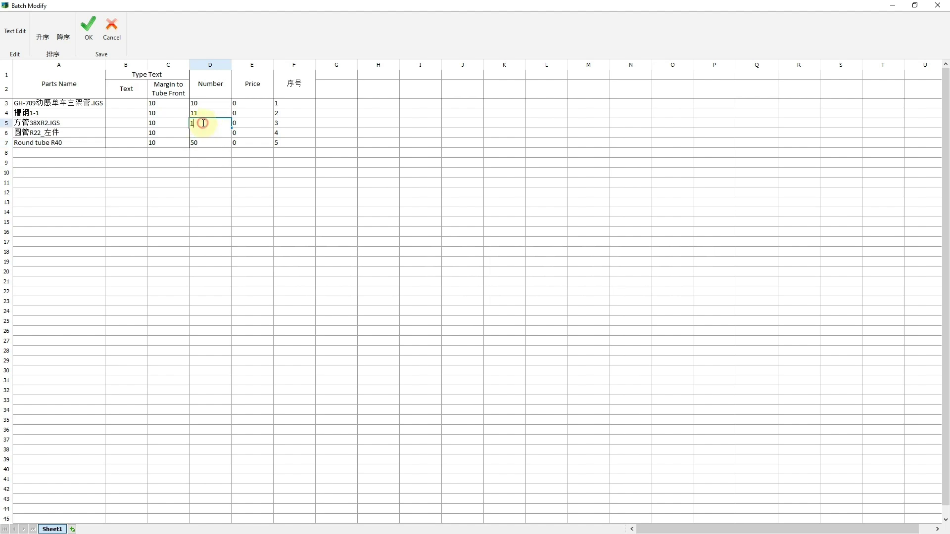
{"action": "type", "text": "30"}
{"action": "left_click", "coordinate": [207, 173]}
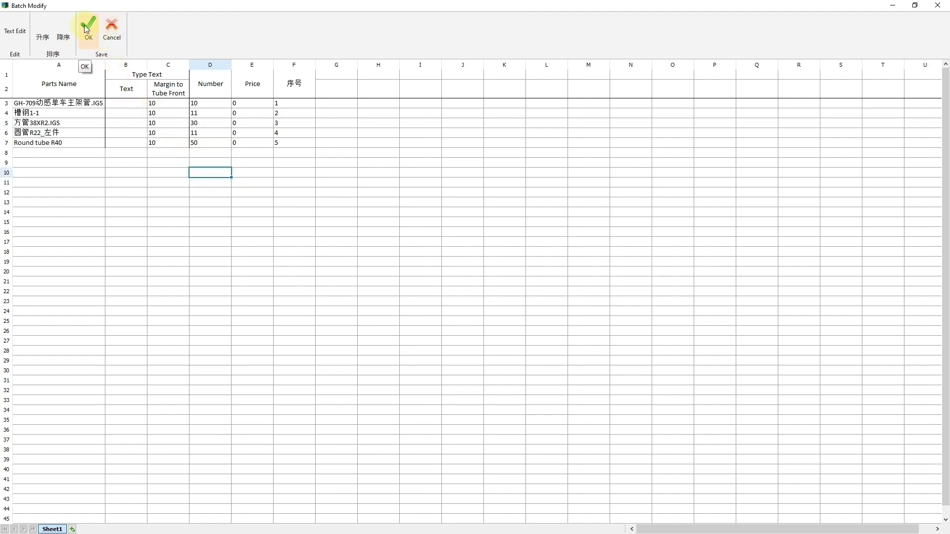
- Enter the text Friendess in the 槽钢1-1 row's Text cell
{"action": "left_click", "coordinate": [124, 115]}
{"action": "type", "text": "F"}
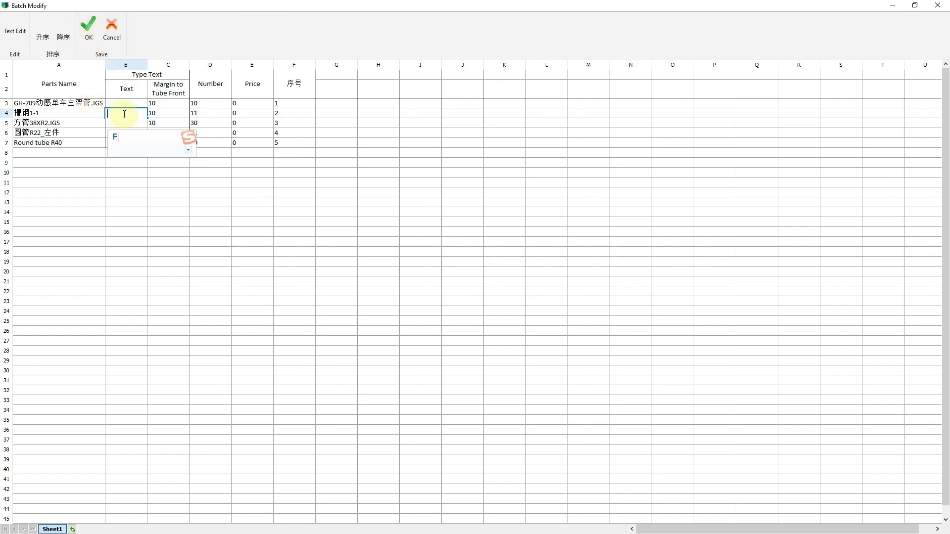
{"action": "type", "text": "riende"}
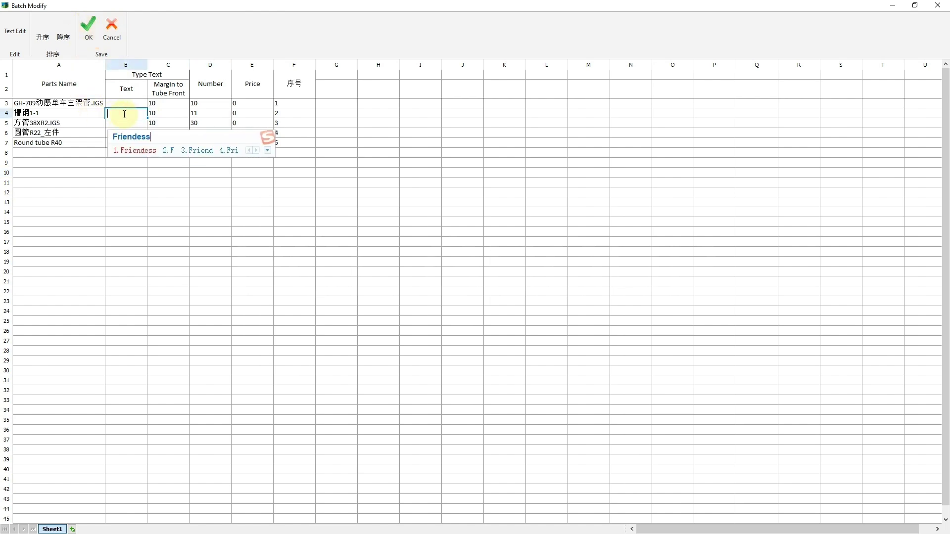
{"action": "type", "text": "ss"}
{"action": "key", "text": "space"}
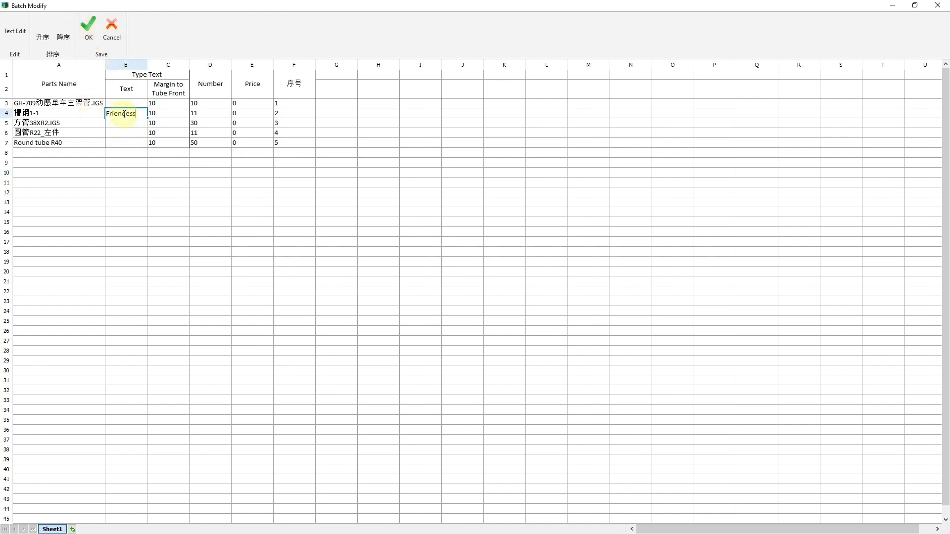
- Apply the batch changes and set the GH-709 part's quantity to 30
{"action": "left_click", "coordinate": [89, 31]}
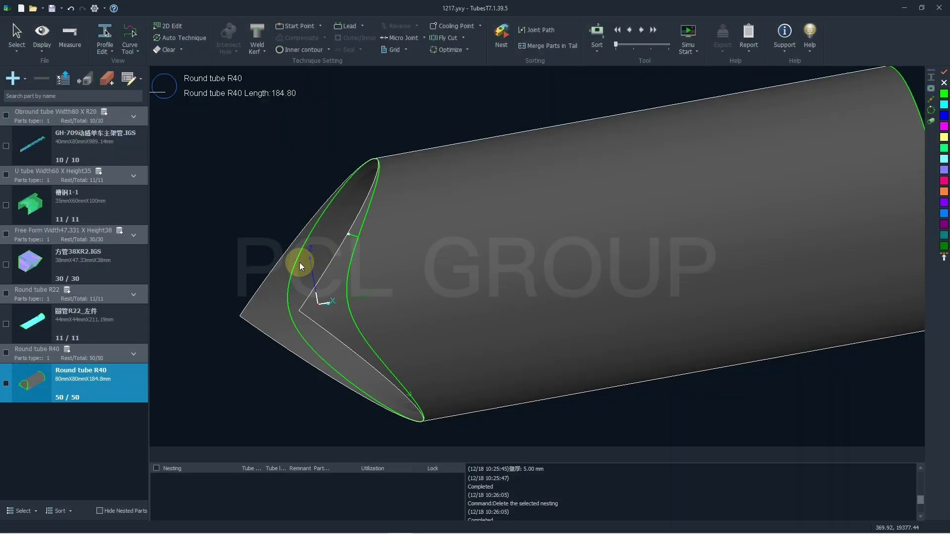
{"action": "scroll", "coordinate": [245, 241], "scroll_direction": "down", "scroll_amount": 2}
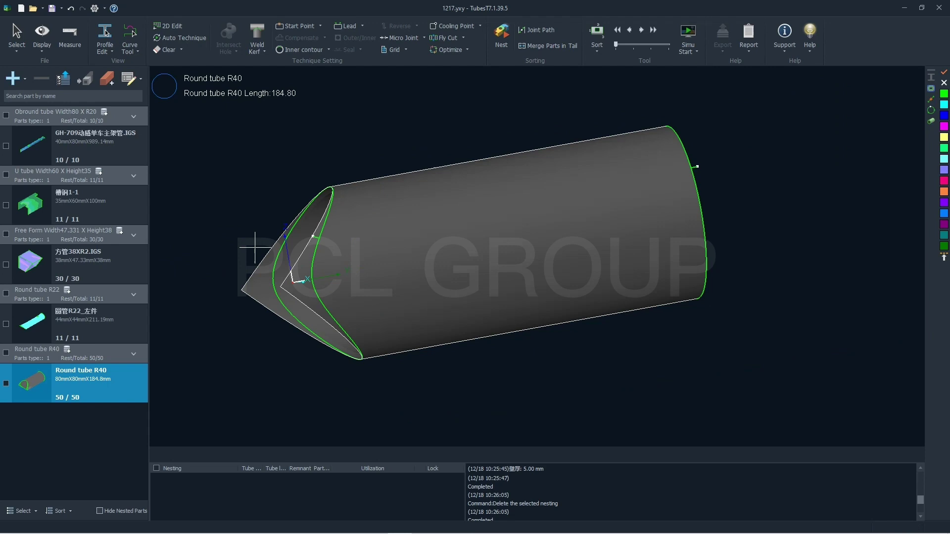
{"action": "left_click", "coordinate": [82, 147]}
{"action": "left_click", "coordinate": [31, 157]}
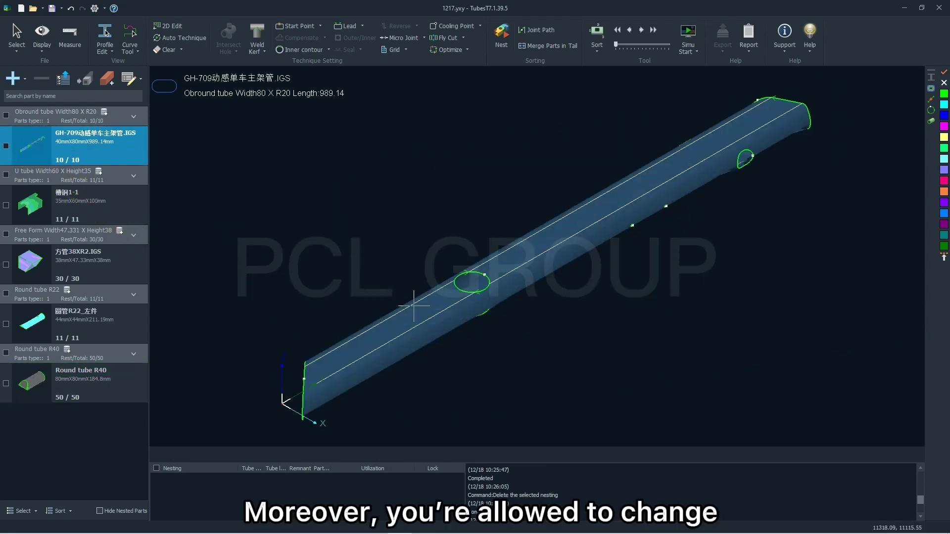
{"action": "left_click", "coordinate": [72, 161]}
{"action": "left_click", "coordinate": [77, 160]}
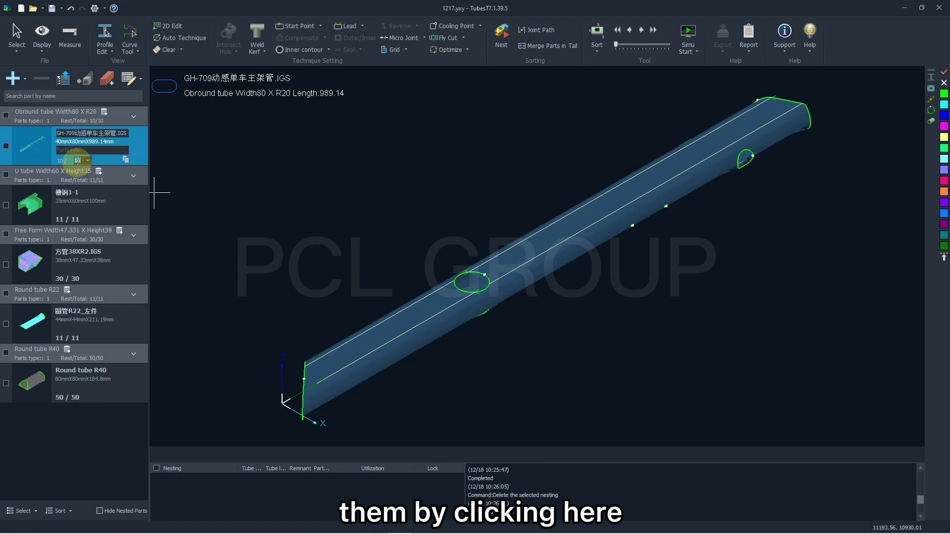
{"action": "type", "text": "30"}
{"action": "left_click", "coordinate": [81, 186]}
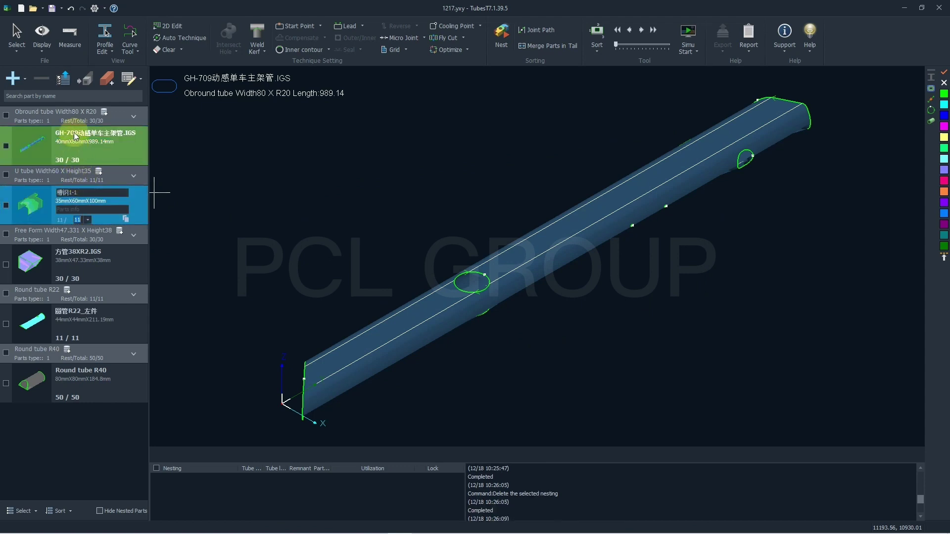
{"action": "left_click", "coordinate": [96, 142]}
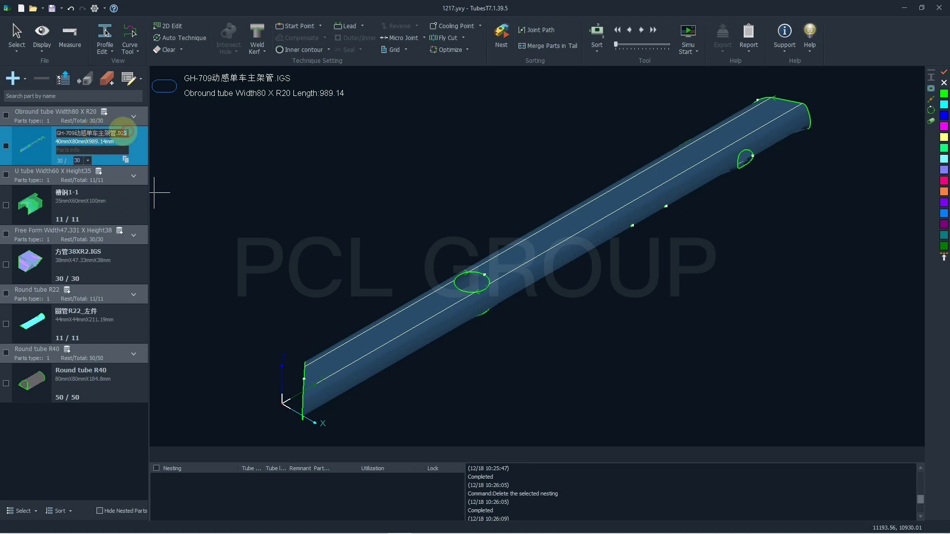
{"action": "left_click", "coordinate": [77, 150]}
{"action": "key", "text": "Return"}
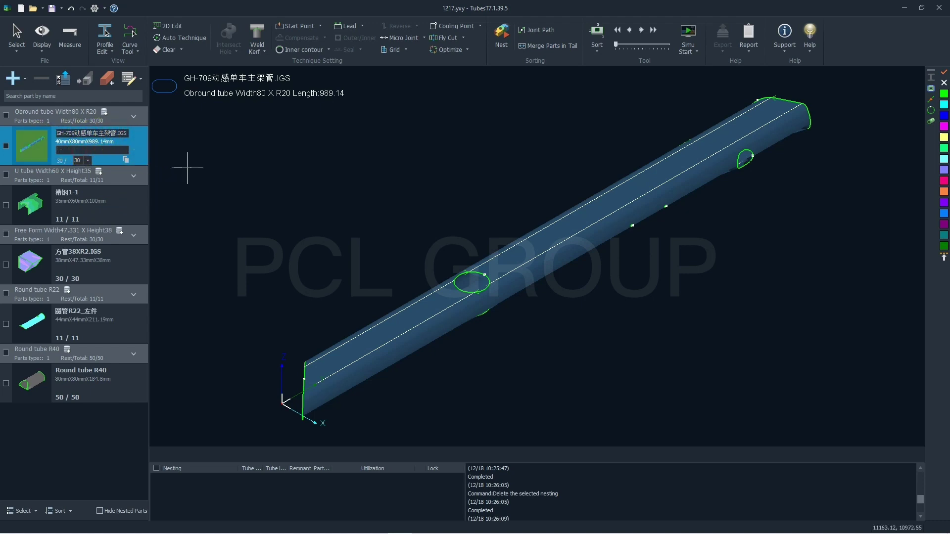
- Inspect the Round tube R40 part, then orbit the 槽钢1-1 U-tube part
{"action": "left_click", "coordinate": [31, 366]}
{"action": "double_click", "coordinate": [93, 389]}
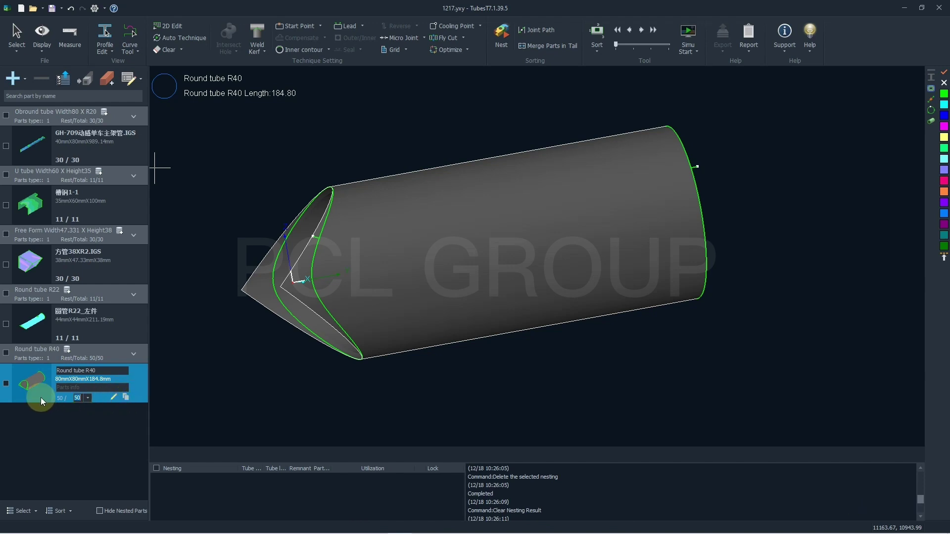
{"action": "left_click", "coordinate": [35, 211]}
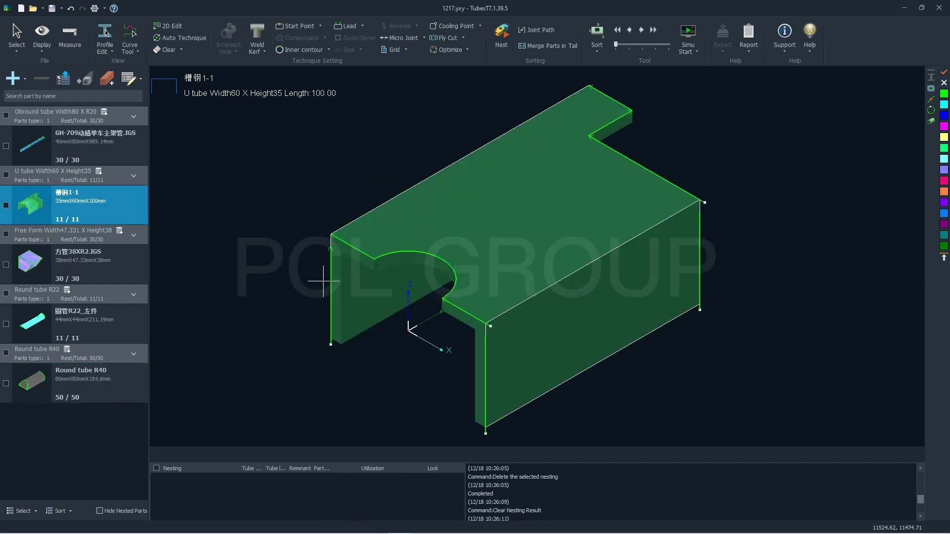
{"action": "middle_click_drag", "start_coordinate": [322, 216], "coordinate": [348, 259]}
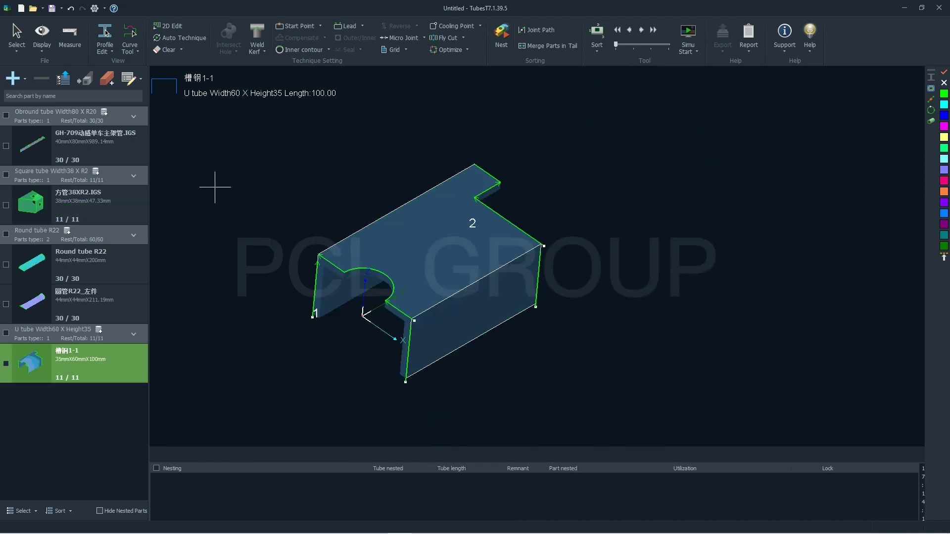
- Draw a new H Shape main tube part, Width 100, Height 200, 300 long, and add it
{"action": "left_click", "coordinate": [26, 80]}
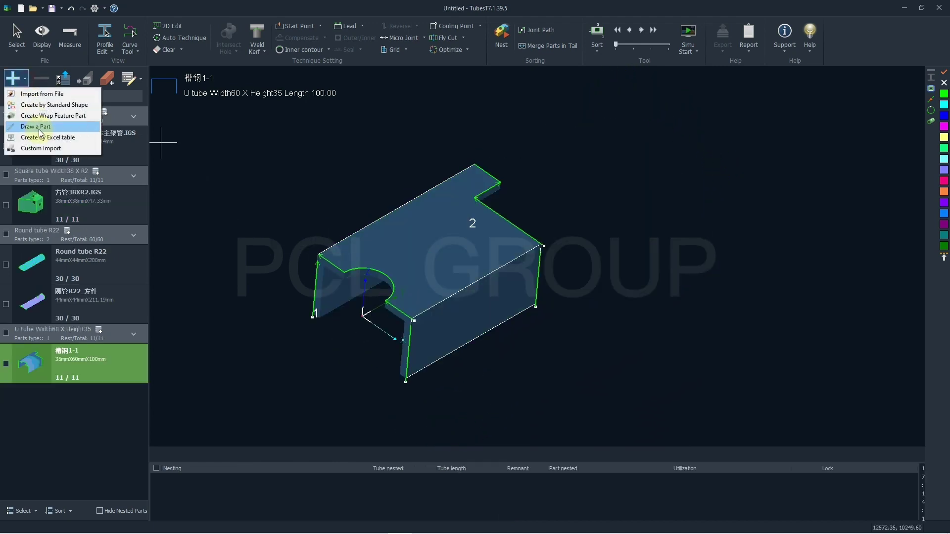
{"action": "left_click", "coordinate": [289, 212]}
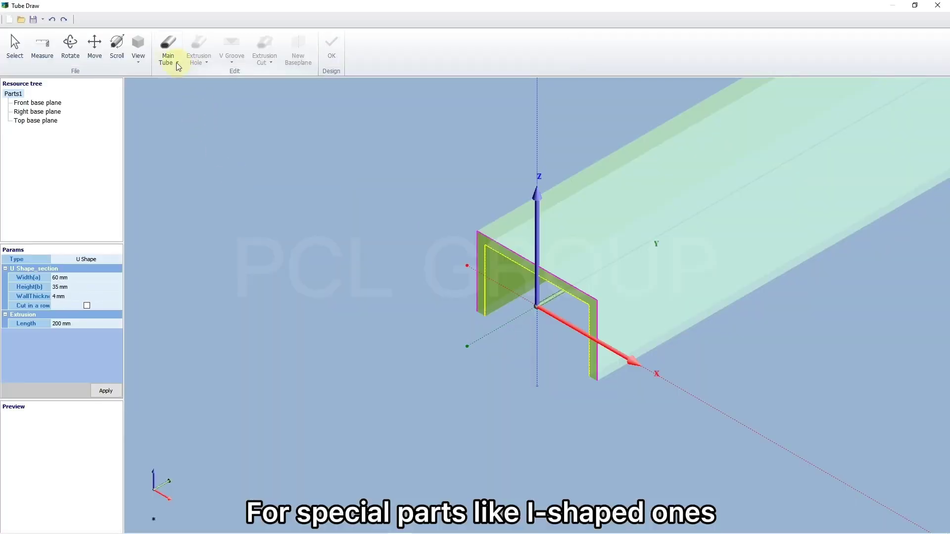
{"action": "left_click", "coordinate": [171, 55]}
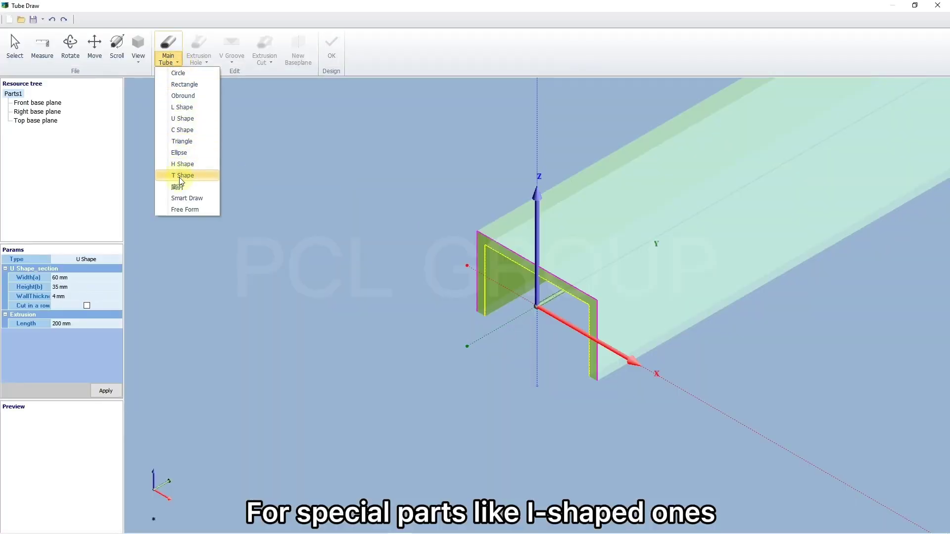
{"action": "left_click", "coordinate": [187, 165]}
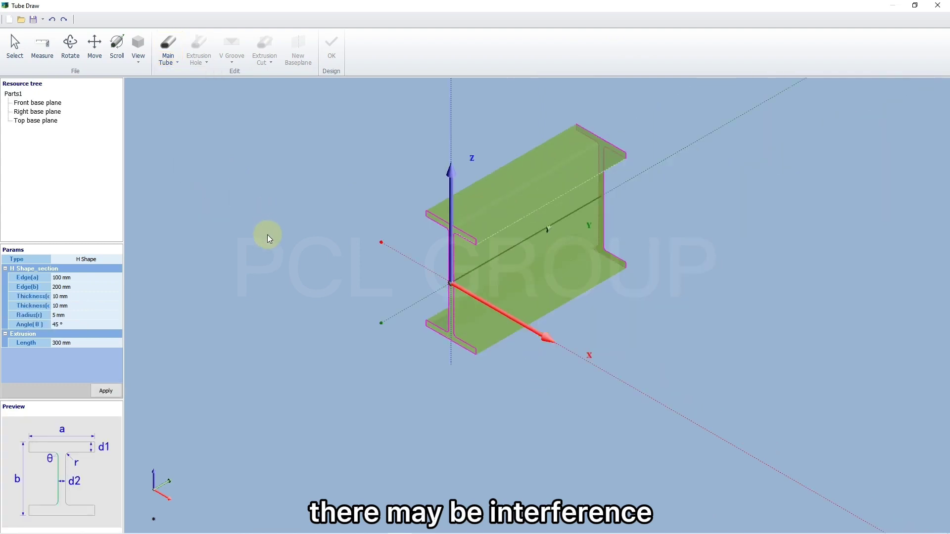
{"action": "middle_click_drag", "start_coordinate": [472, 286], "coordinate": [389, 294]}
{"action": "left_click", "coordinate": [109, 391]}
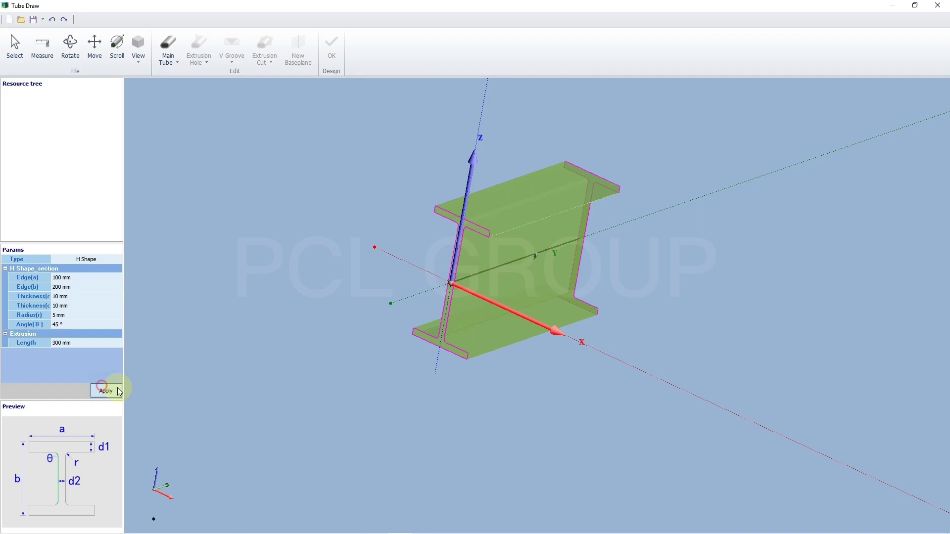
{"action": "left_click", "coordinate": [332, 50]}
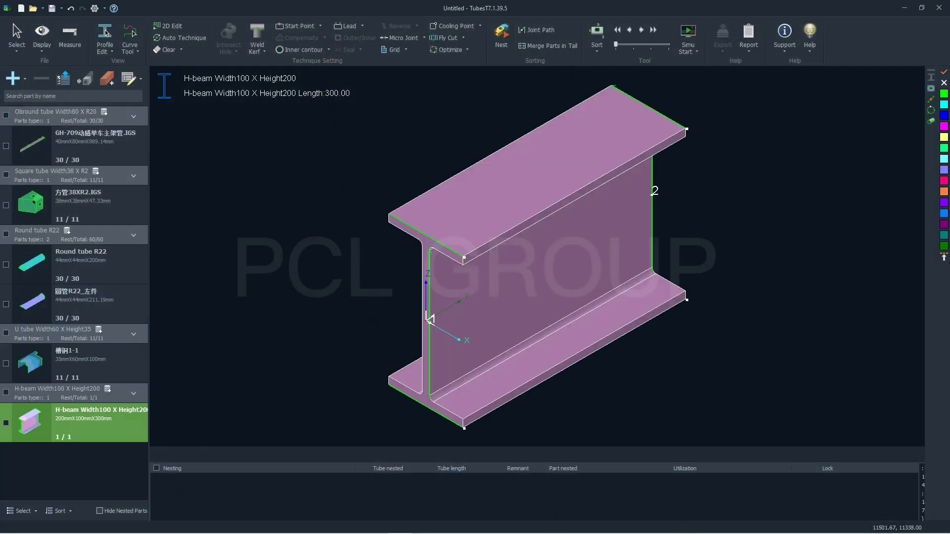
- Turn on Display 3D Vector and zoom and orbit around the H-beam's flange corner
{"action": "left_click", "coordinate": [41, 52]}
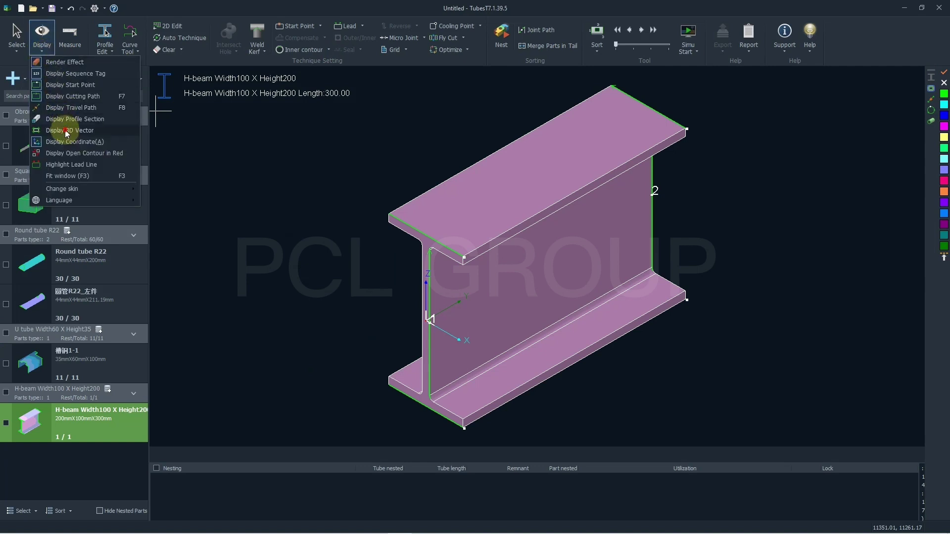
{"action": "left_click", "coordinate": [66, 131]}
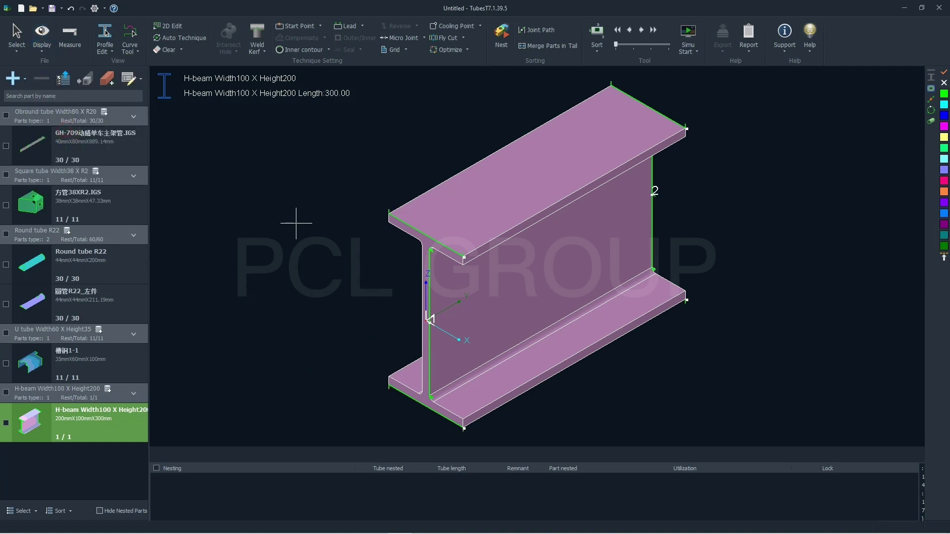
{"action": "scroll", "coordinate": [356, 261], "scroll_direction": "up", "scroll_amount": 2}
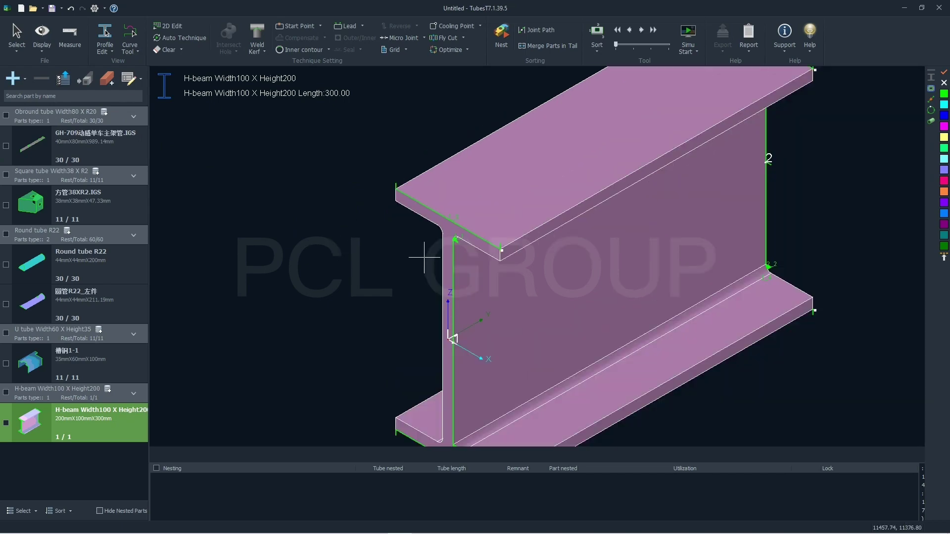
{"action": "middle_click_drag", "start_coordinate": [463, 250], "coordinate": [478, 247]}
{"action": "middle_click_drag", "start_coordinate": [366, 239], "coordinate": [357, 235]}
{"action": "scroll", "coordinate": [358, 236], "scroll_direction": "up", "scroll_amount": 4}
{"action": "scroll", "coordinate": [357, 235], "scroll_direction": "down", "scroll_amount": 5}
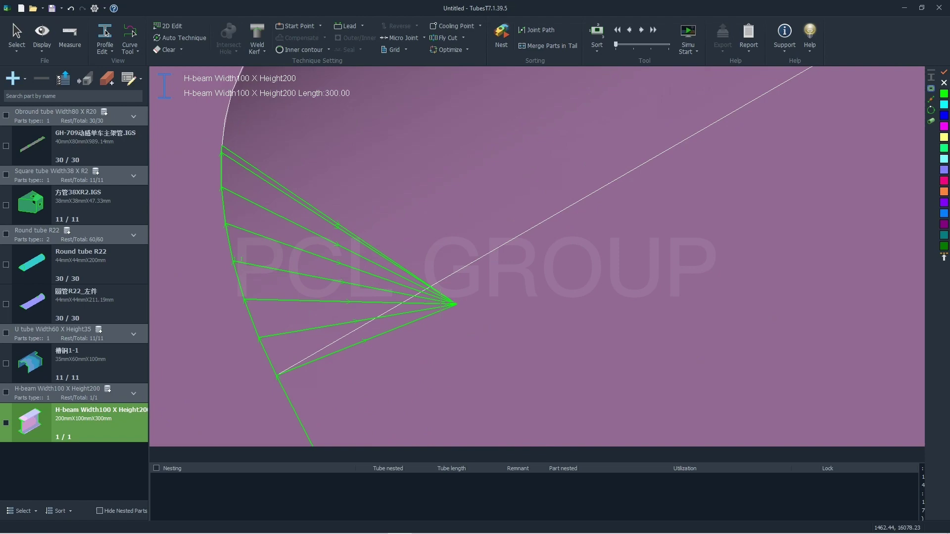
{"action": "scroll", "coordinate": [368, 246], "scroll_direction": "down", "scroll_amount": 5}
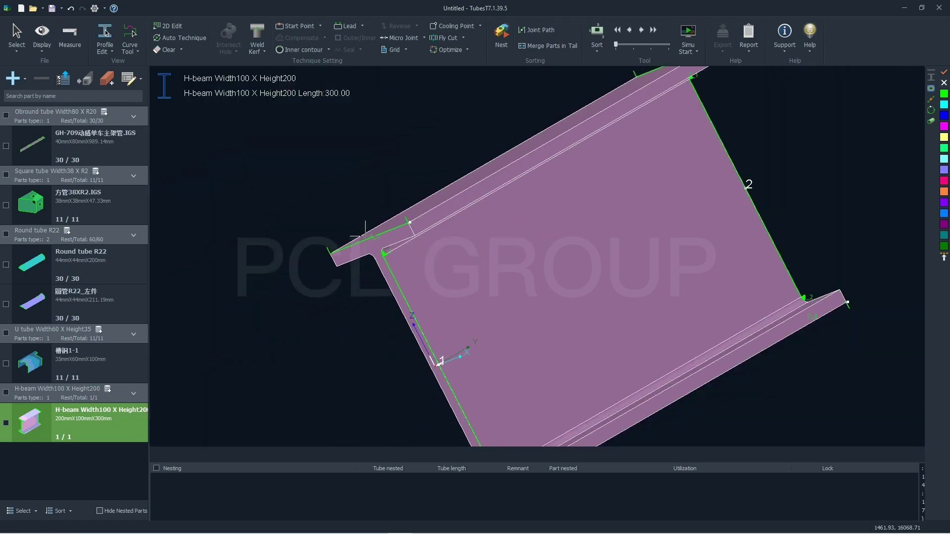
{"action": "middle_click_drag", "start_coordinate": [369, 246], "coordinate": [376, 228]}
{"action": "scroll", "coordinate": [381, 282], "scroll_direction": "down", "scroll_amount": 5}
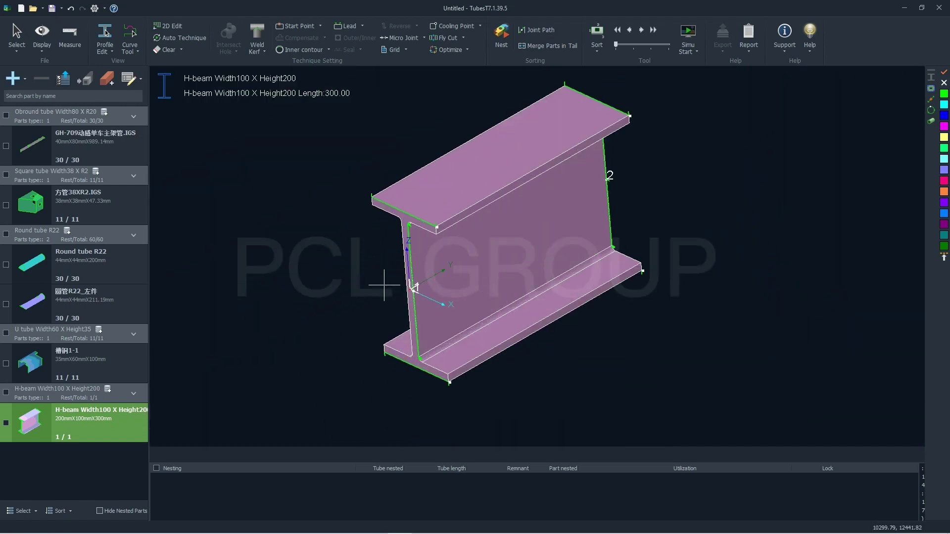
{"action": "scroll", "coordinate": [399, 297], "scroll_direction": "up", "scroll_amount": 4}
{"action": "middle_click_drag", "start_coordinate": [441, 408], "coordinate": [435, 344]}
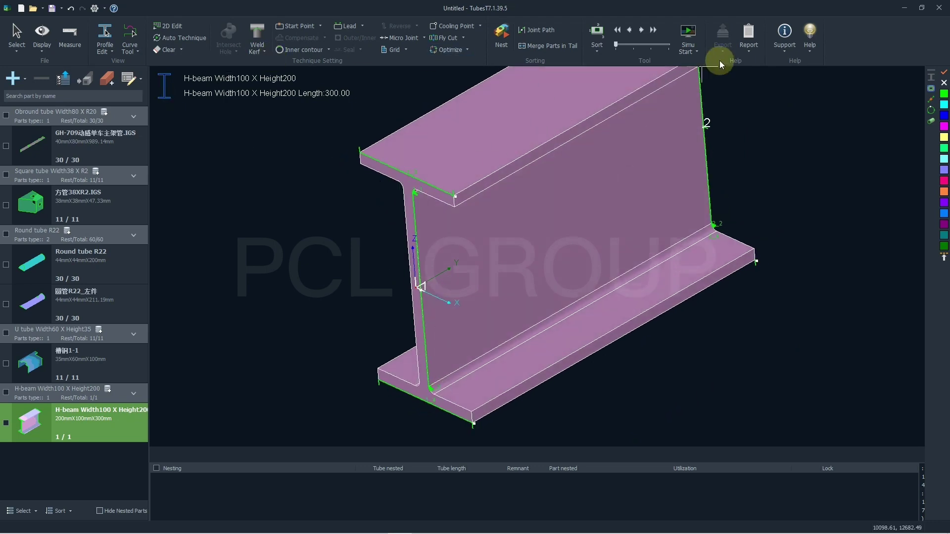
- Run the path check, auto-adjust the H-beam's vectors to clear interference, and apply them
{"action": "left_click", "coordinate": [695, 51]}
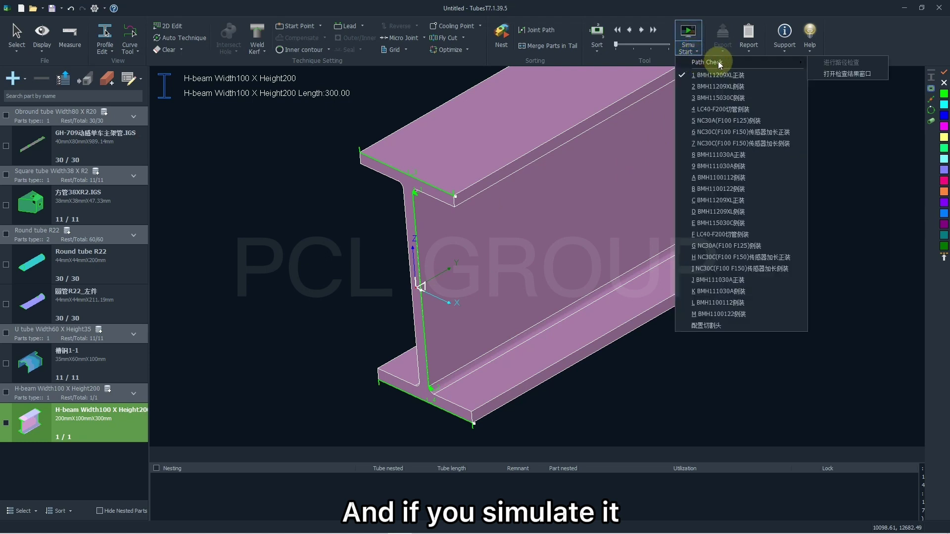
{"action": "left_click", "coordinate": [697, 36]}
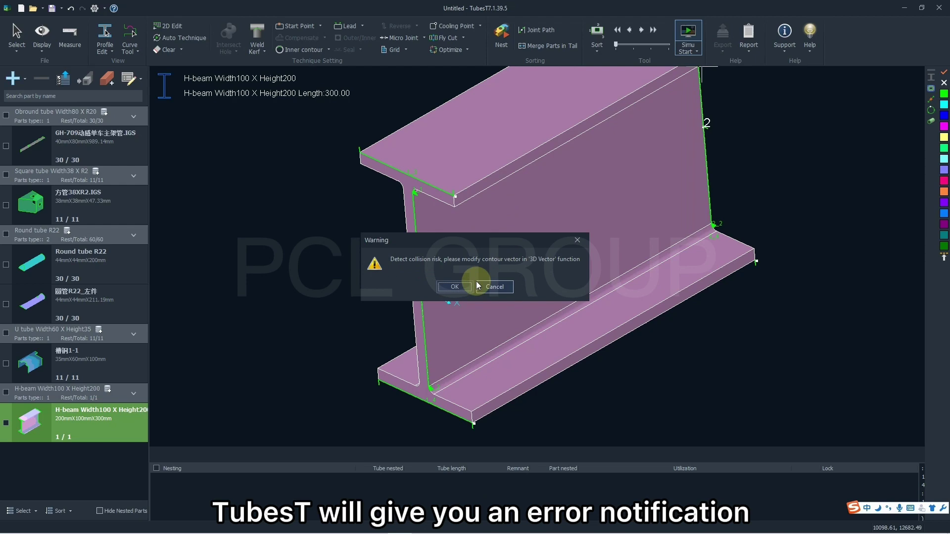
{"action": "left_click", "coordinate": [455, 287]}
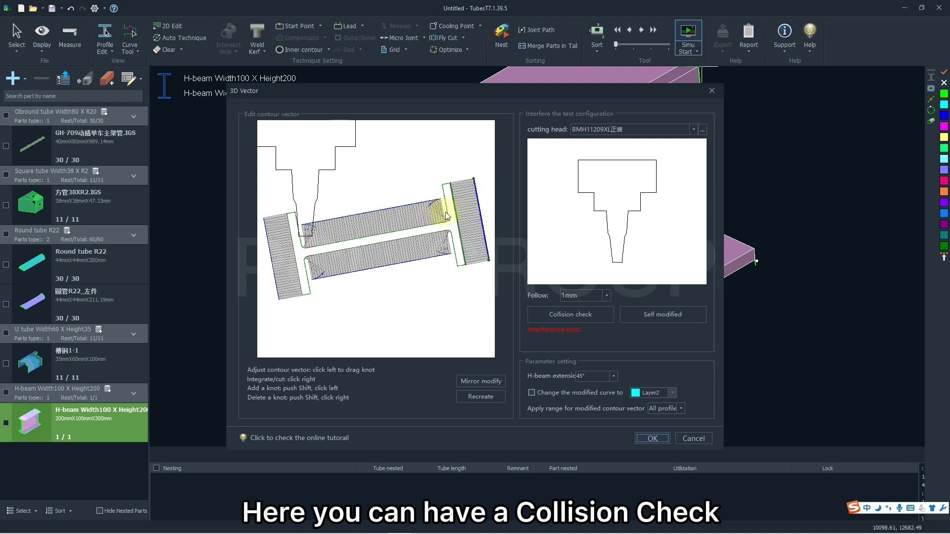
{"action": "left_click", "coordinate": [568, 317]}
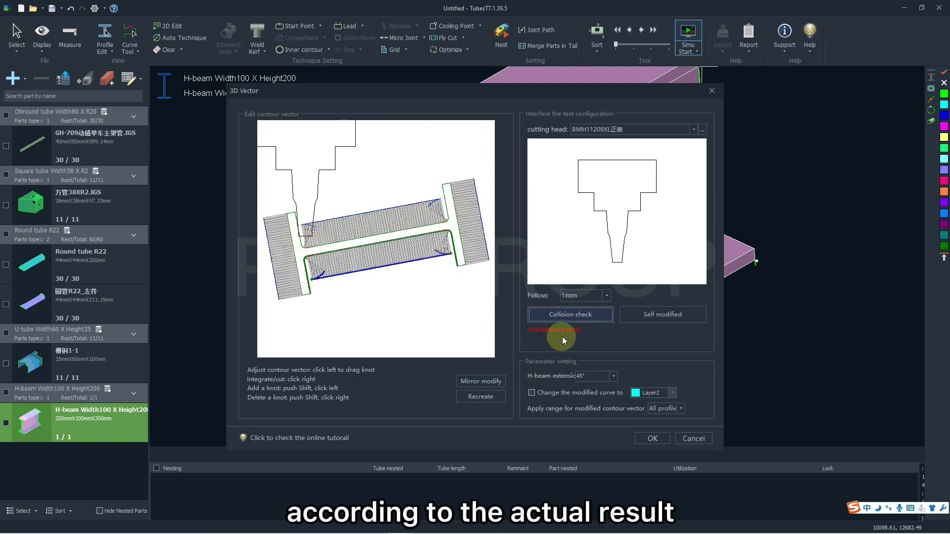
{"action": "left_click", "coordinate": [642, 318]}
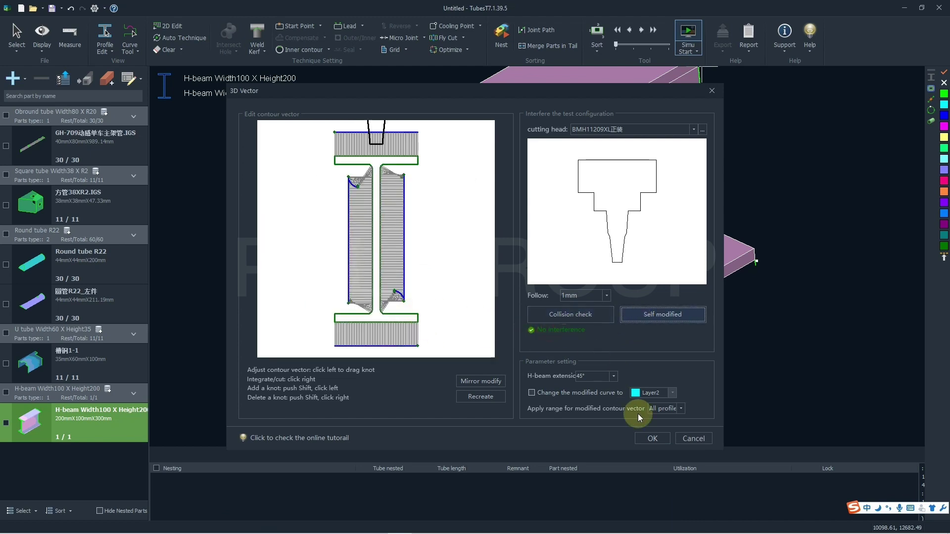
{"action": "left_click", "coordinate": [650, 438]}
- Zoom in and out on the model in the 3D view
{"action": "scroll", "coordinate": [414, 198], "scroll_direction": "up", "scroll_amount": 4}
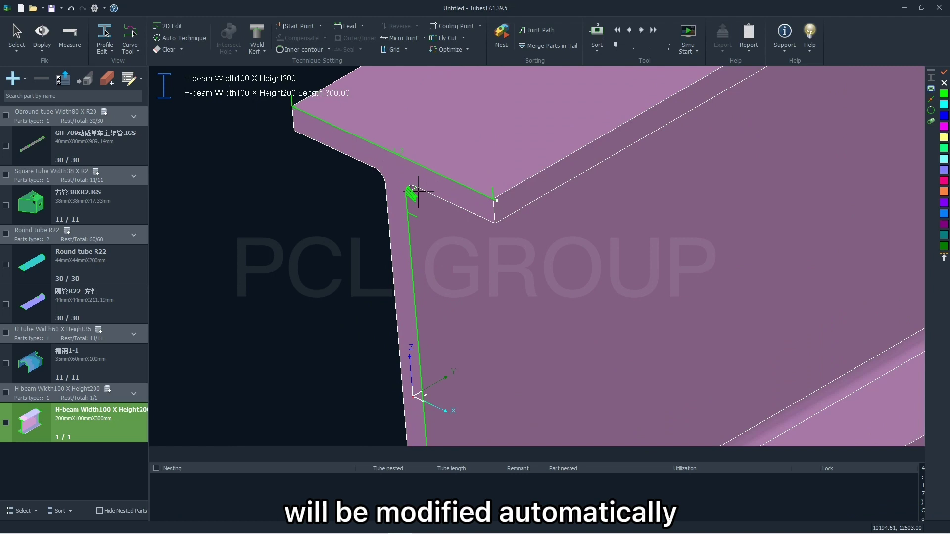
{"action": "scroll", "coordinate": [415, 207], "scroll_direction": "down", "scroll_amount": 8}
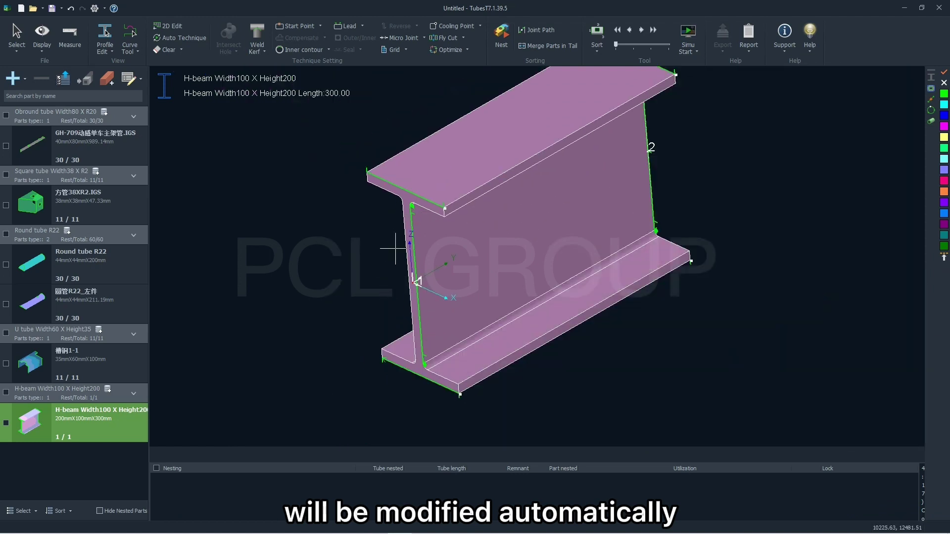
{"action": "scroll", "coordinate": [507, 297], "scroll_direction": "down", "scroll_amount": 3}
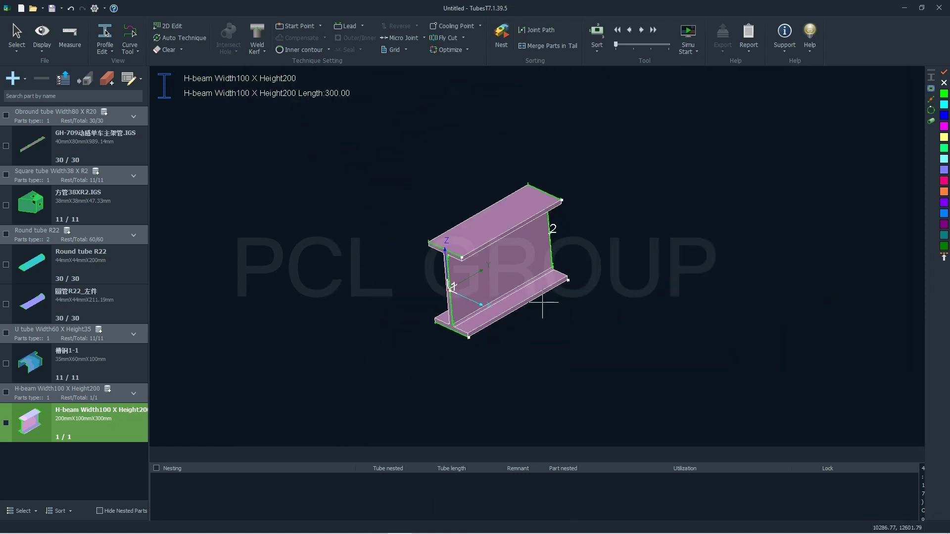
{"action": "scroll", "coordinate": [450, 270], "scroll_direction": "up", "scroll_amount": 5}
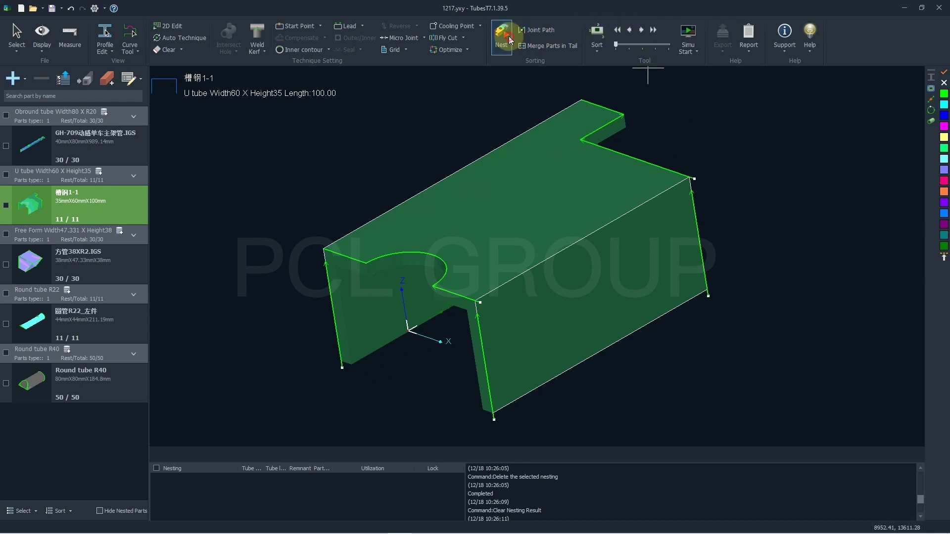
- Open Nest Strategy and set the Free Form row's tube length to 6000
{"action": "left_click", "coordinate": [510, 39]}
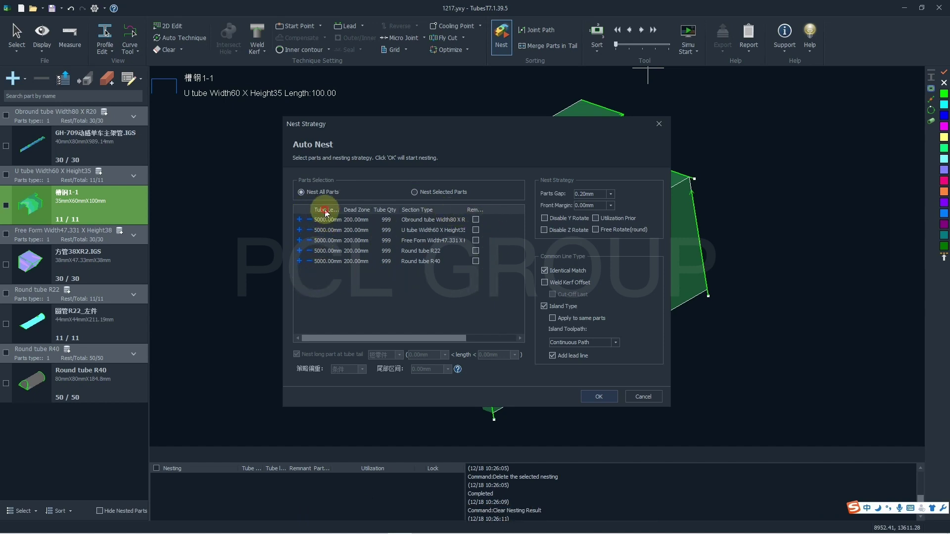
{"action": "double_click", "coordinate": [327, 230]}
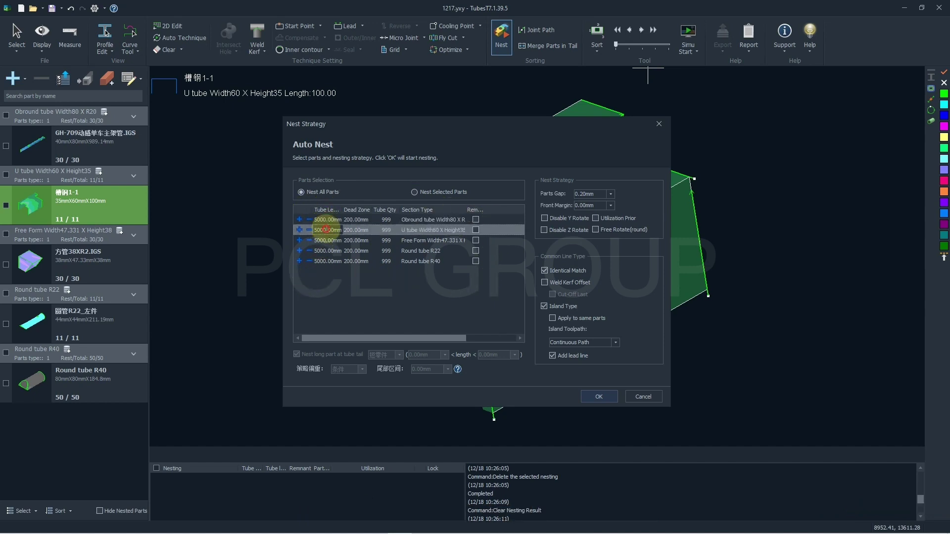
{"action": "double_click", "coordinate": [330, 243]}
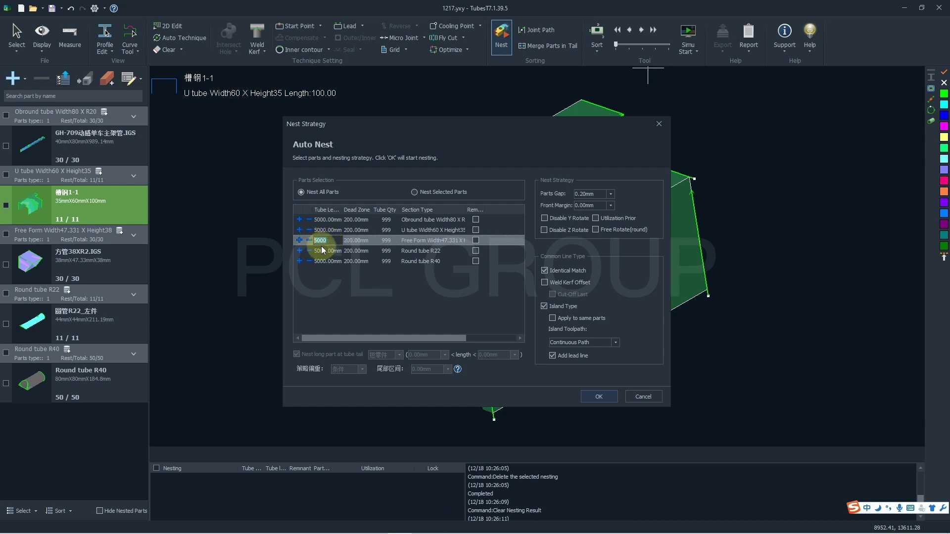
{"action": "type", "text": "6"}
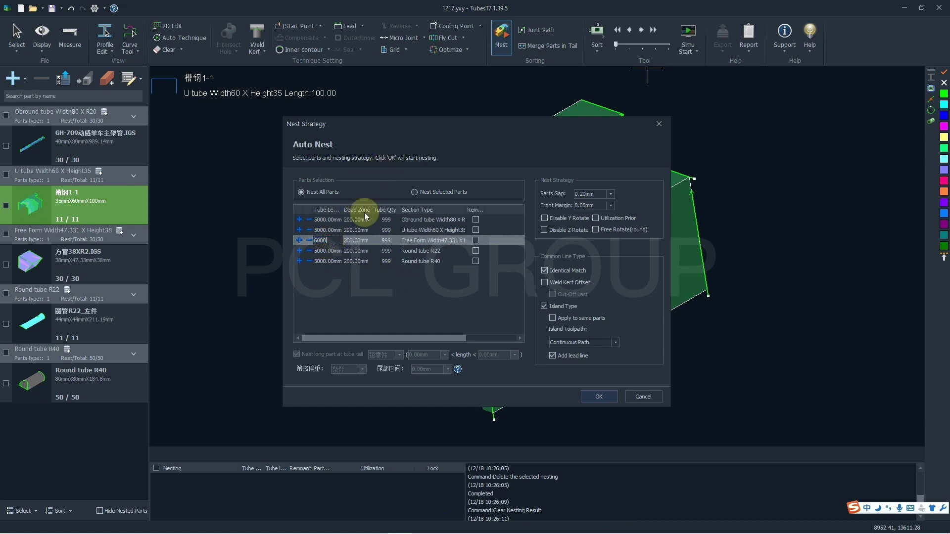
{"action": "type", "text": "000"}
- Review the Dead Zone, Tube Qty 999 and Section Type values, leaving them unchanged
{"action": "double_click", "coordinate": [357, 220]}
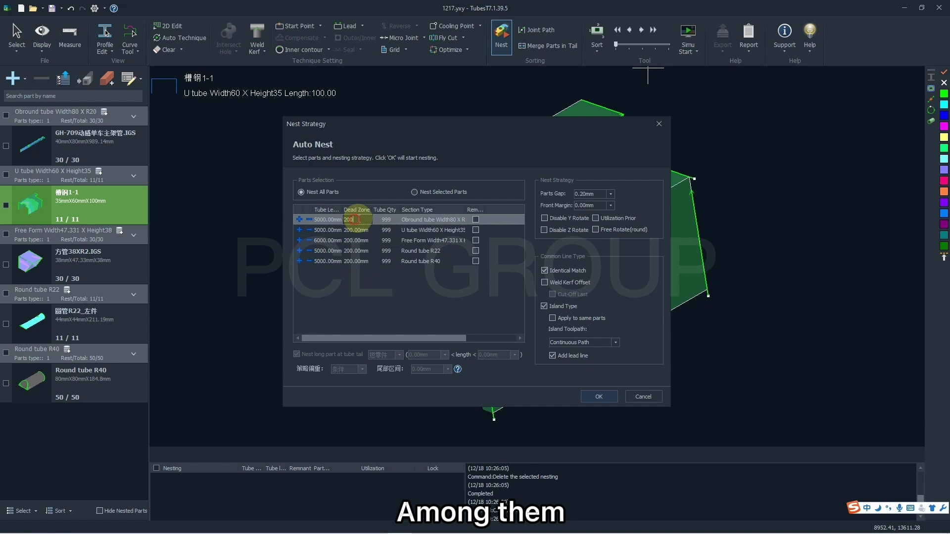
{"action": "left_click_drag", "start_coordinate": [356, 220], "coordinate": [332, 217]}
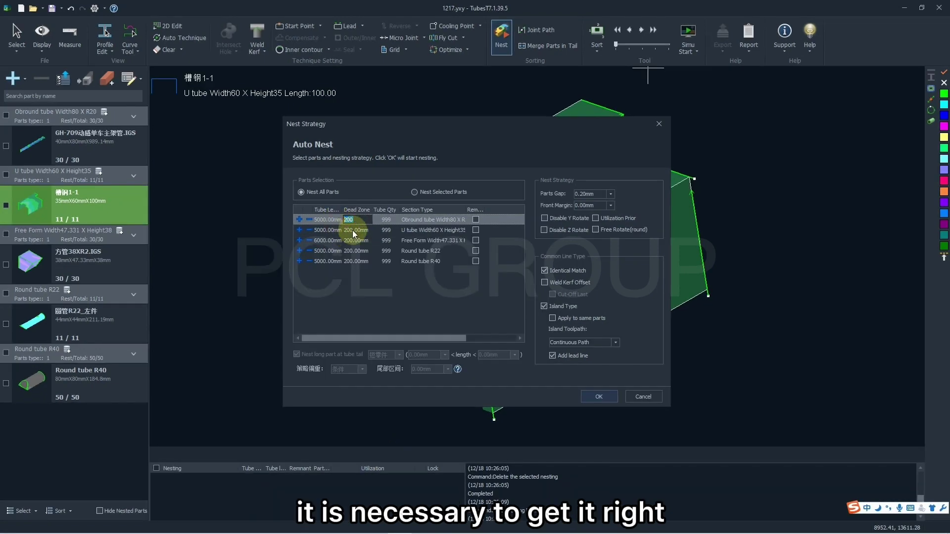
{"action": "left_click", "coordinate": [353, 230]}
{"action": "left_click", "coordinate": [391, 219]}
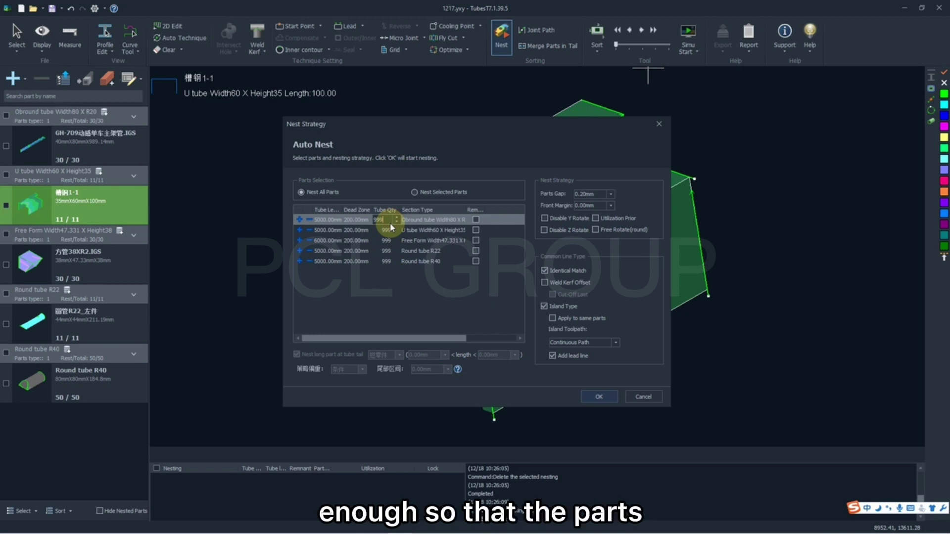
{"action": "left_click", "coordinate": [387, 222]}
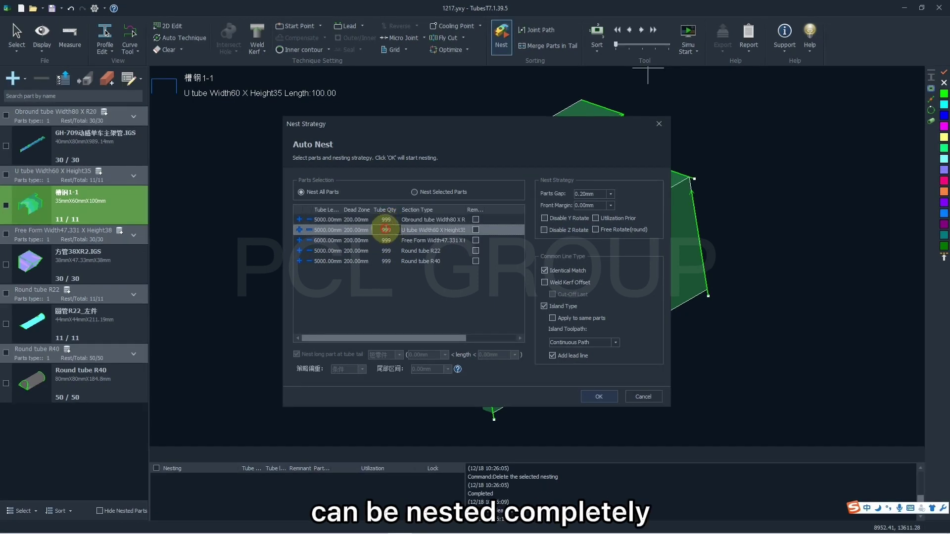
{"action": "left_click", "coordinate": [425, 221]}
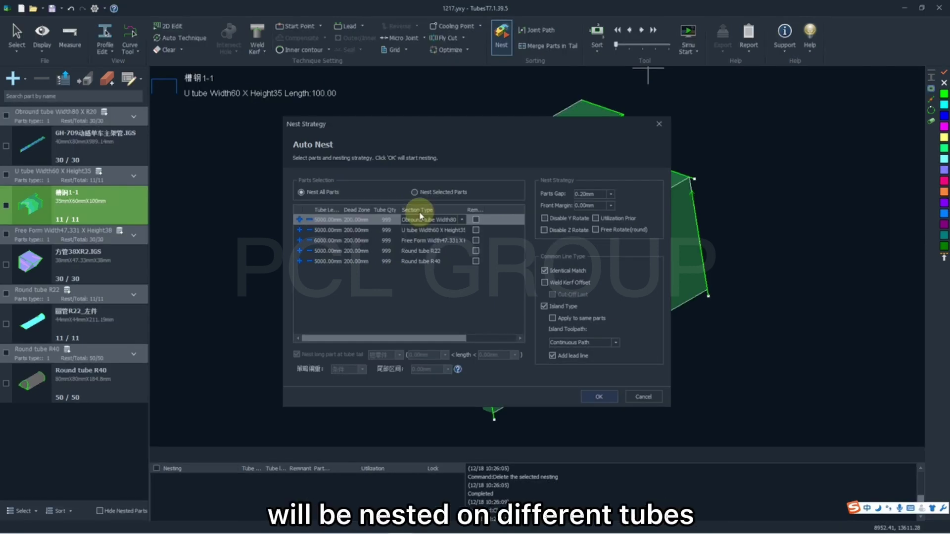
{"action": "left_click", "coordinate": [421, 216]}
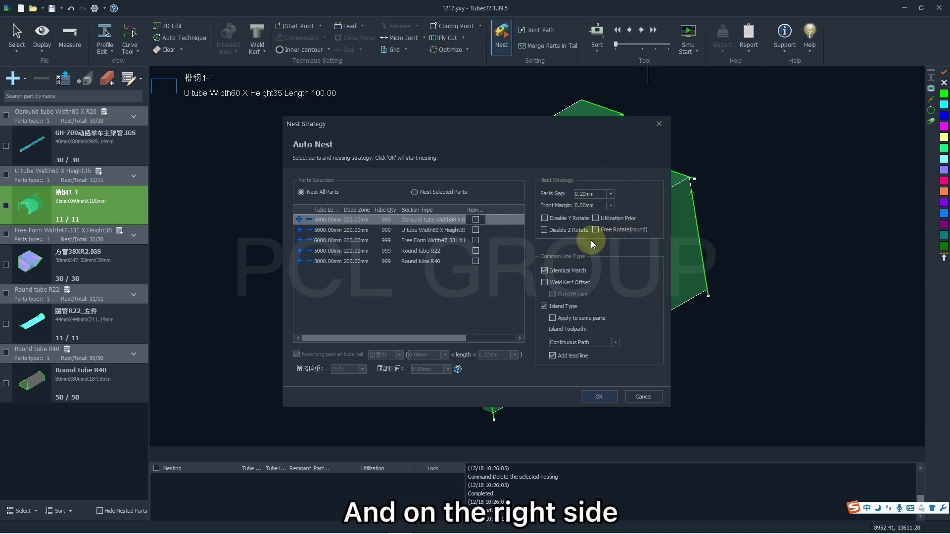
- Set the parts gap to 2 and start Auto Nest
{"action": "left_click", "coordinate": [611, 193]}
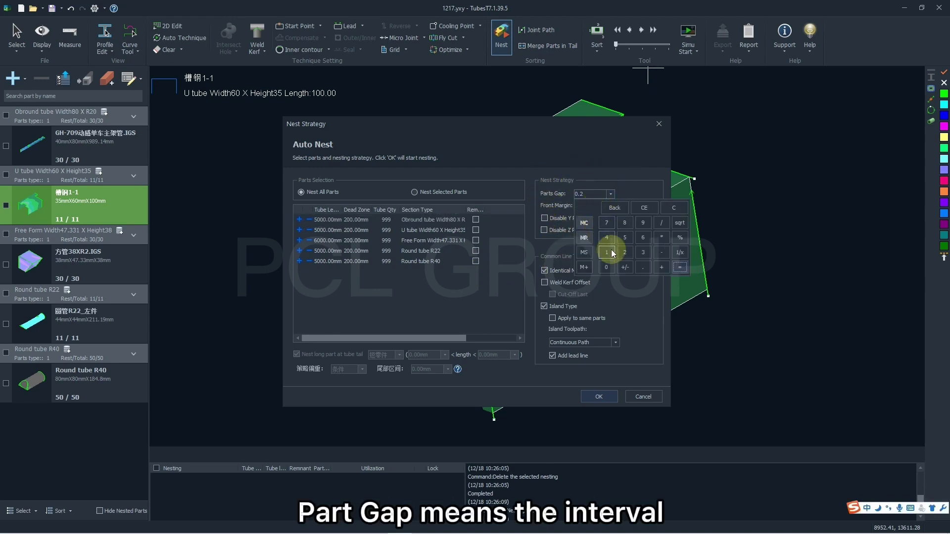
{"action": "left_click", "coordinate": [603, 164]}
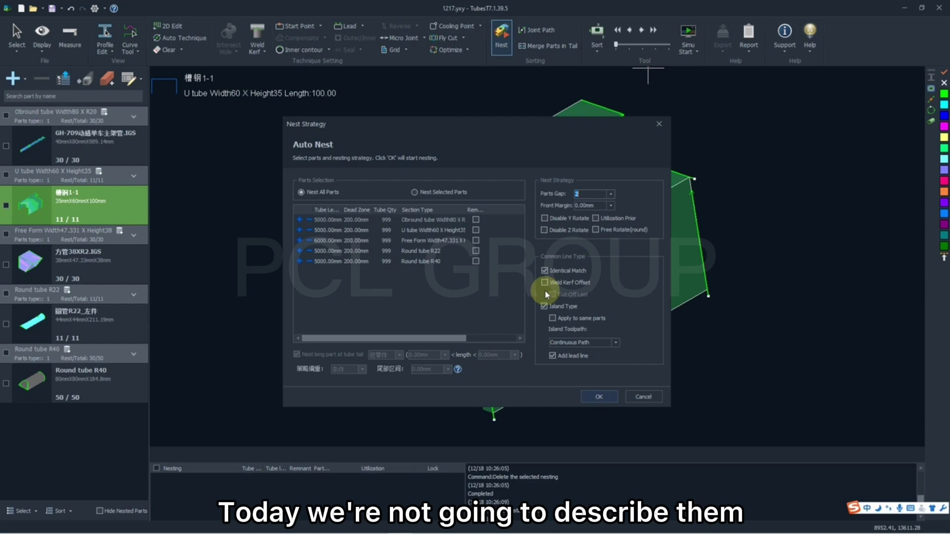
{"action": "left_click", "coordinate": [589, 395]}
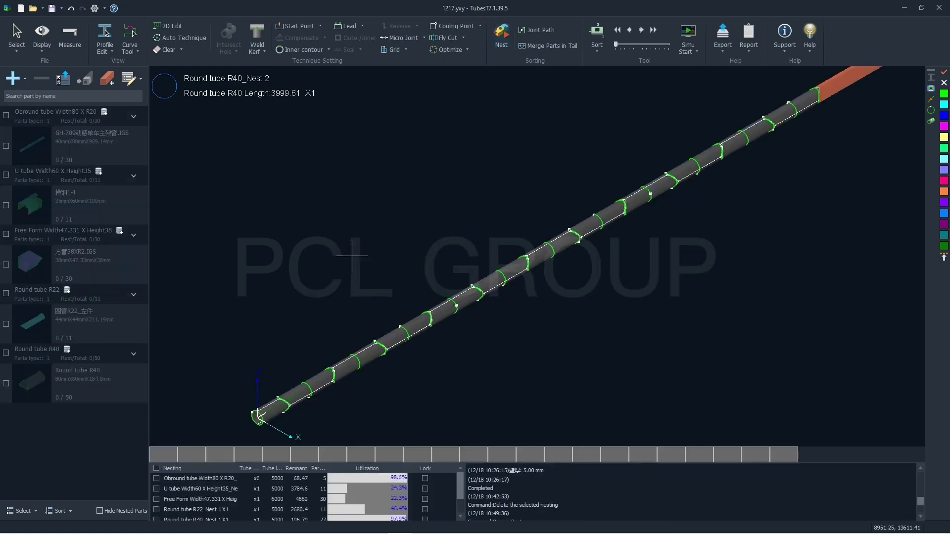
- Zoom in and out on the Round tube R40_Nest 2 result to inspect its cut lines
{"action": "scroll", "coordinate": [373, 248], "scroll_direction": "down", "scroll_amount": 3}
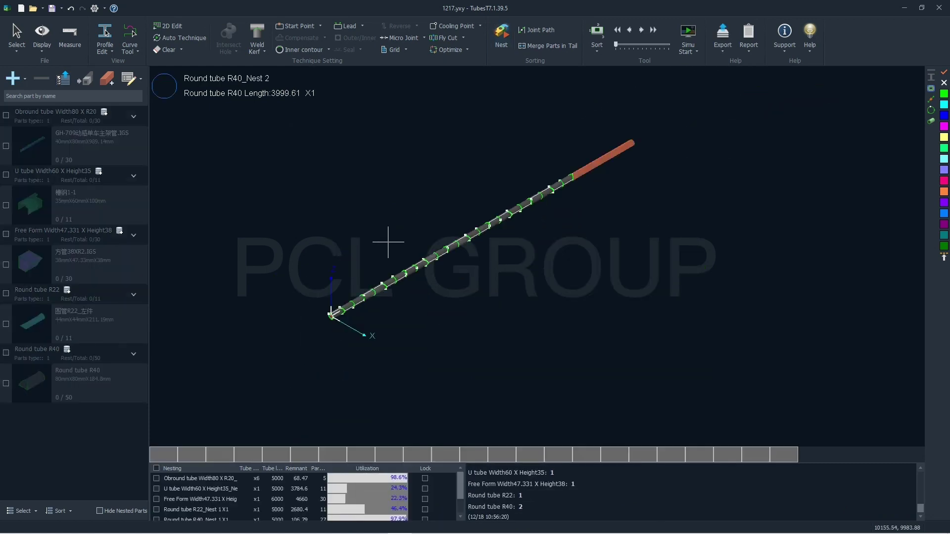
{"action": "scroll", "coordinate": [373, 263], "scroll_direction": "up", "scroll_amount": 3}
{"action": "scroll", "coordinate": [373, 277], "scroll_direction": "down", "scroll_amount": 2}
{"action": "scroll", "coordinate": [374, 286], "scroll_direction": "up", "scroll_amount": 5}
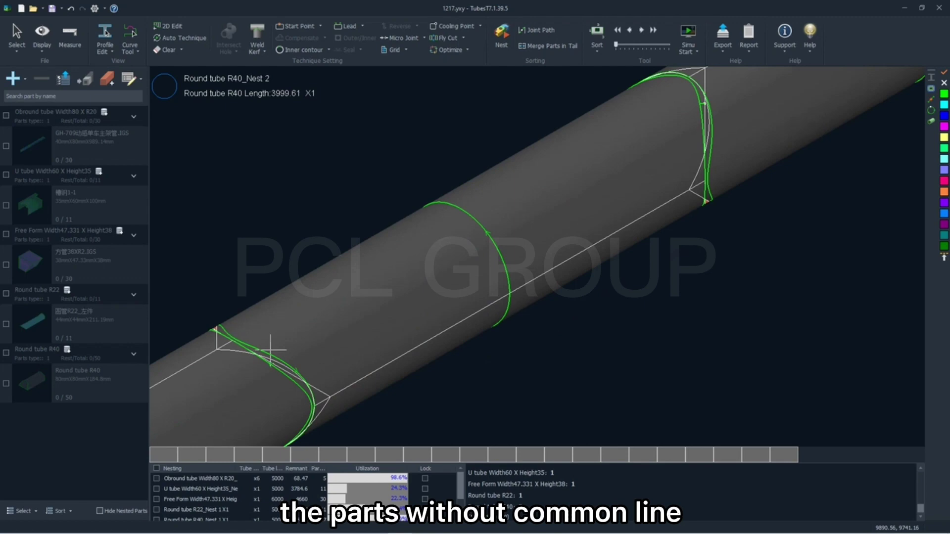
{"action": "scroll", "coordinate": [271, 350], "scroll_direction": "down", "scroll_amount": 5}
{"action": "scroll", "coordinate": [410, 262], "scroll_direction": "up", "scroll_amount": 3}
{"action": "scroll", "coordinate": [354, 306], "scroll_direction": "down", "scroll_amount": 5}
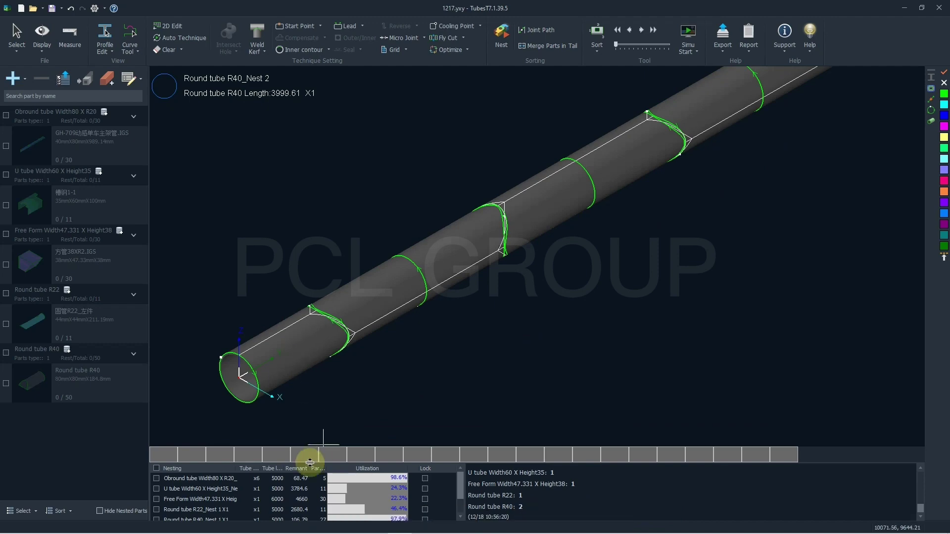
- Browse the Obround, U, Free Form and Round tube R22 nest results, zooming the 3D view
{"action": "left_click", "coordinate": [287, 479]}
{"action": "left_click", "coordinate": [257, 488]}
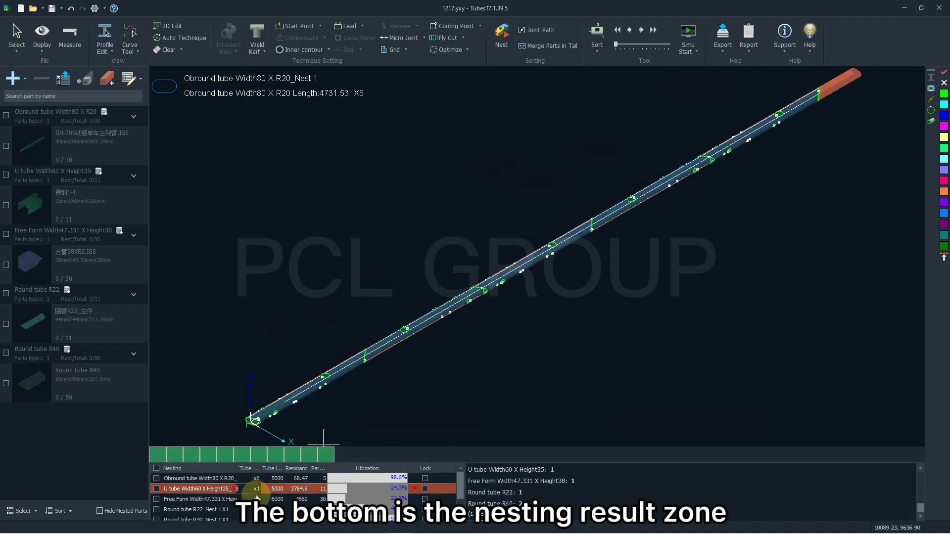
{"action": "left_click", "coordinate": [252, 498]}
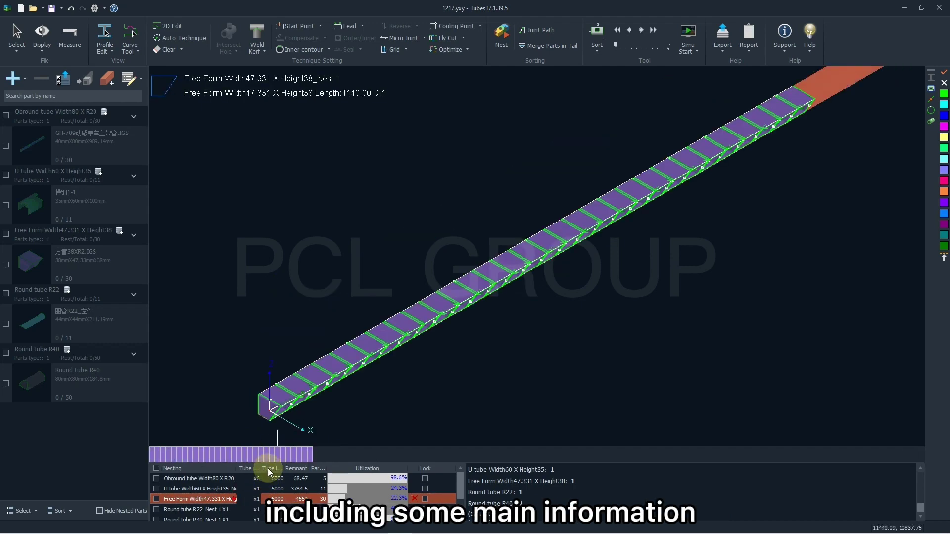
{"action": "left_click", "coordinate": [254, 489]}
{"action": "scroll", "coordinate": [323, 312], "scroll_direction": "up", "scroll_amount": 3}
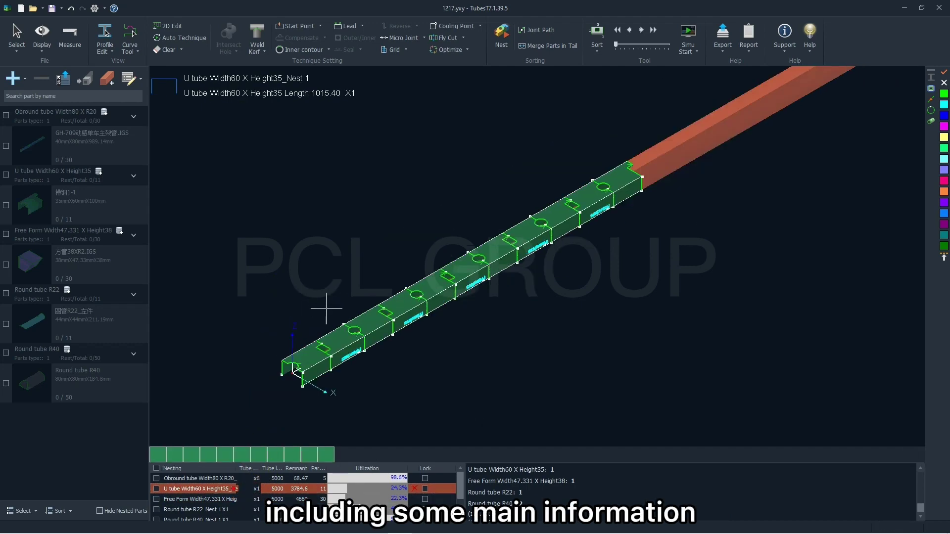
{"action": "scroll", "coordinate": [332, 358], "scroll_direction": "up", "scroll_amount": 2}
{"action": "scroll", "coordinate": [332, 357], "scroll_direction": "down", "scroll_amount": 2}
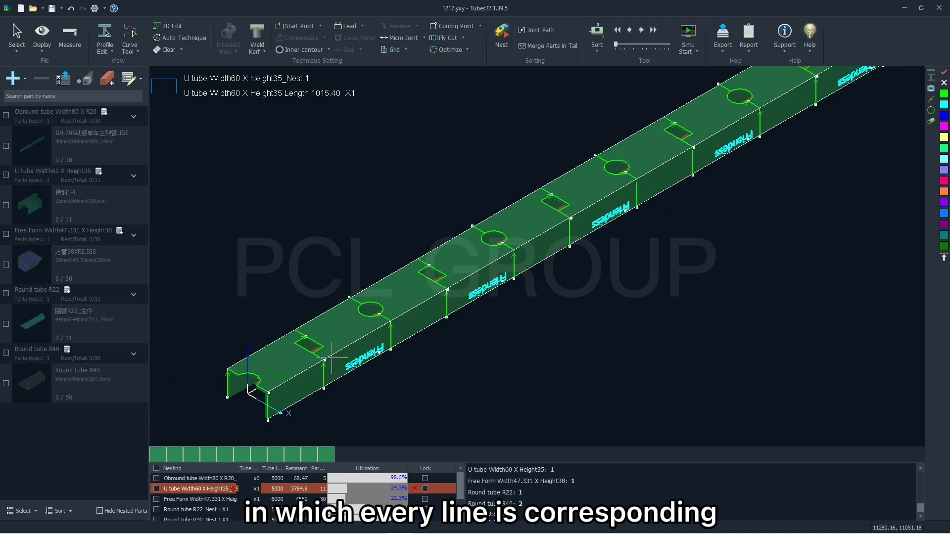
{"action": "left_click", "coordinate": [242, 509]}
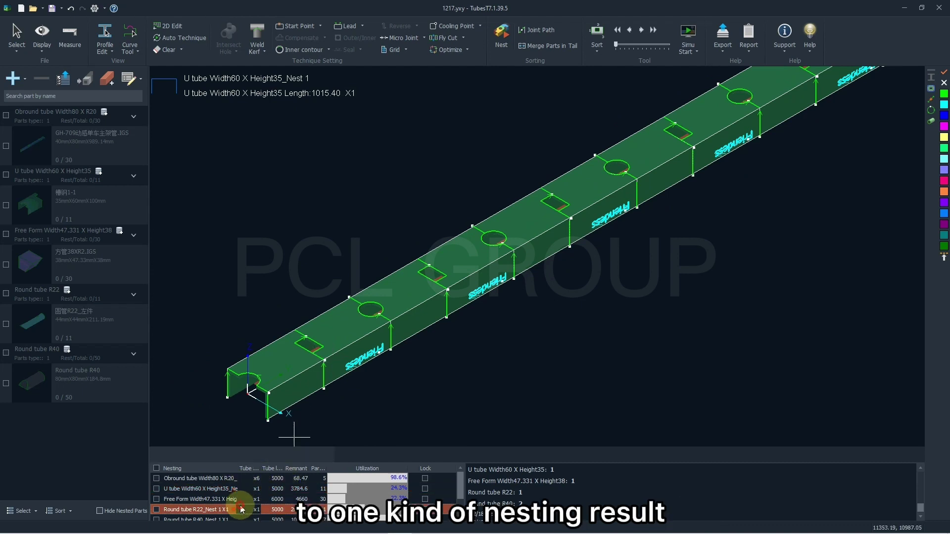
{"action": "scroll", "coordinate": [303, 359], "scroll_direction": "up", "scroll_amount": 3}
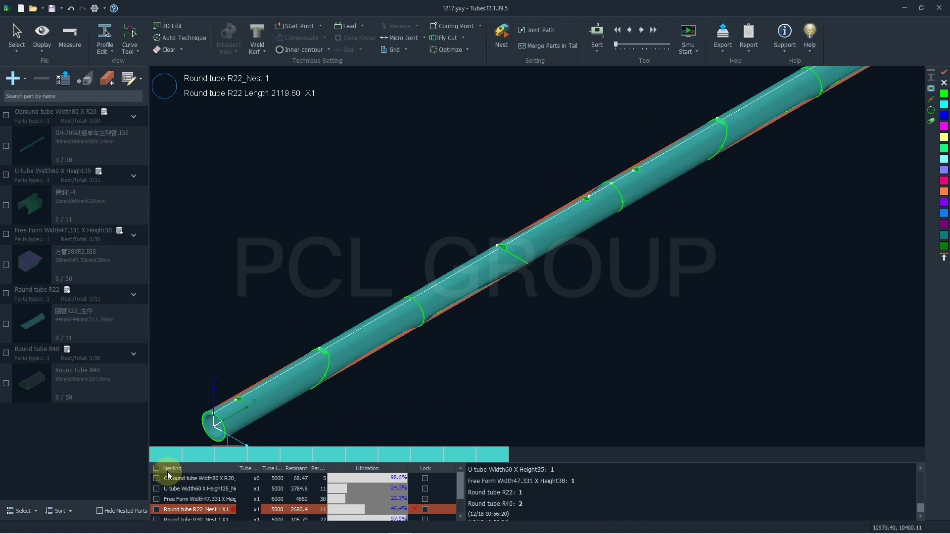
{"action": "left_click", "coordinate": [210, 479]}
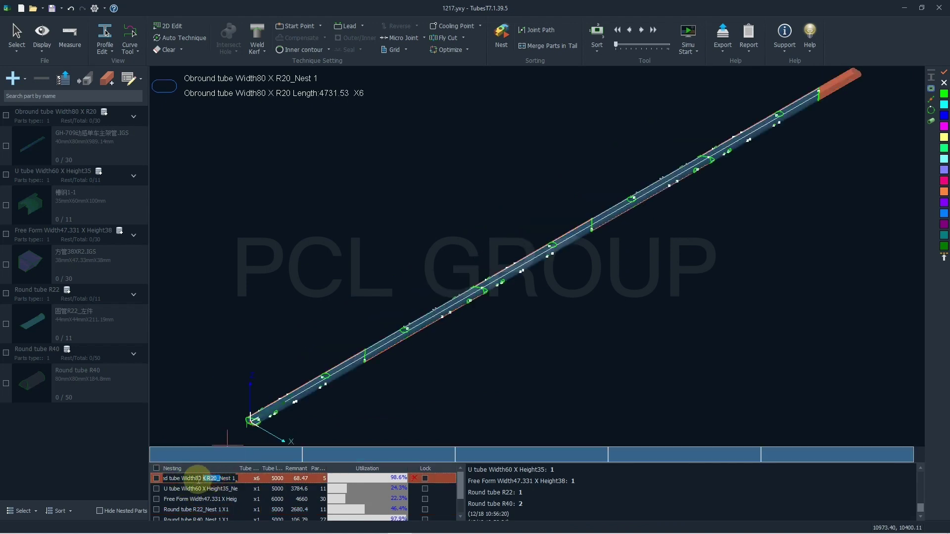
- Select the Round tube R40_Nest 1 nest and zoom onto its tube
{"action": "left_click", "coordinate": [196, 478]}
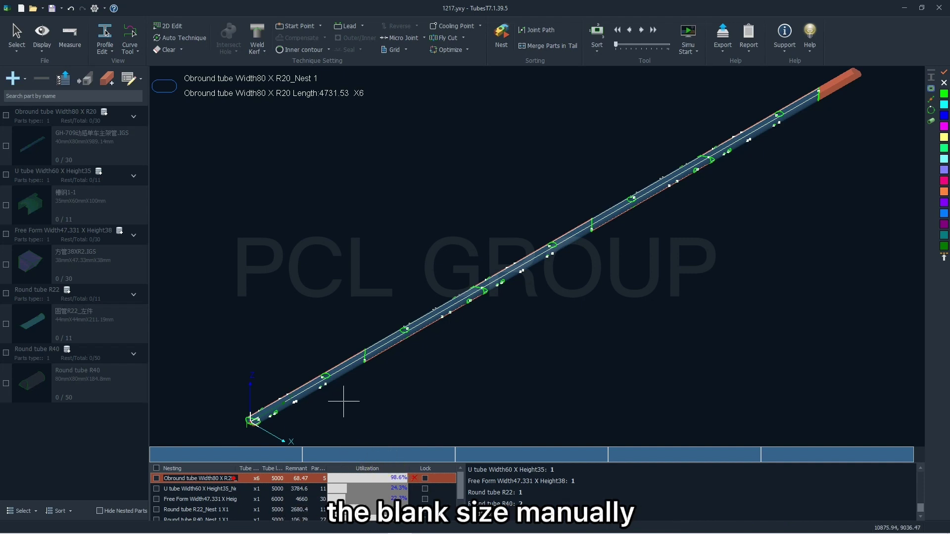
{"action": "left_click", "coordinate": [262, 489]}
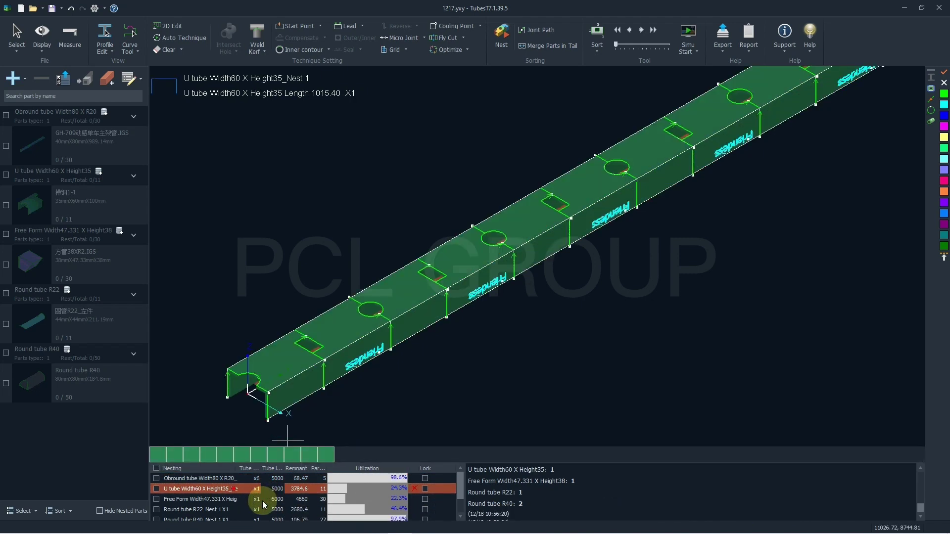
{"action": "left_click", "coordinate": [262, 499]}
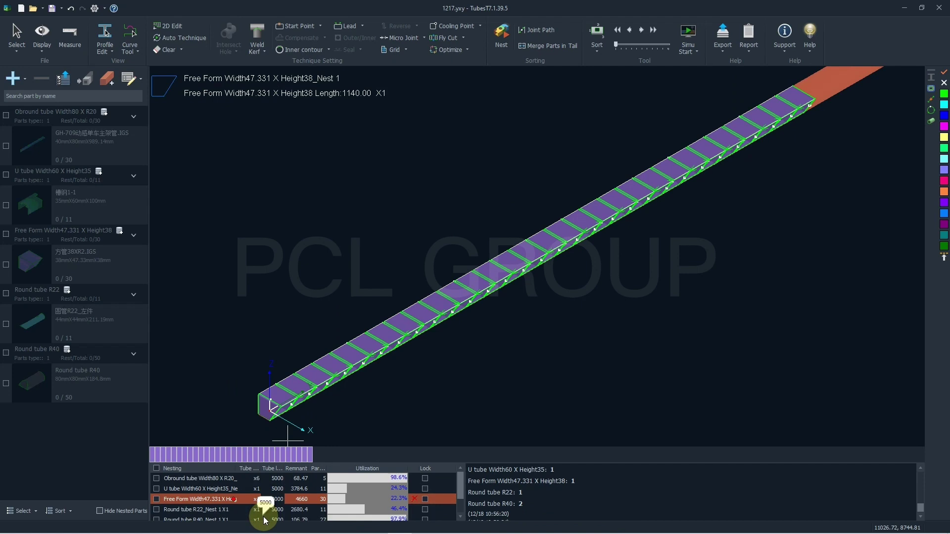
{"action": "left_click", "coordinate": [265, 519]}
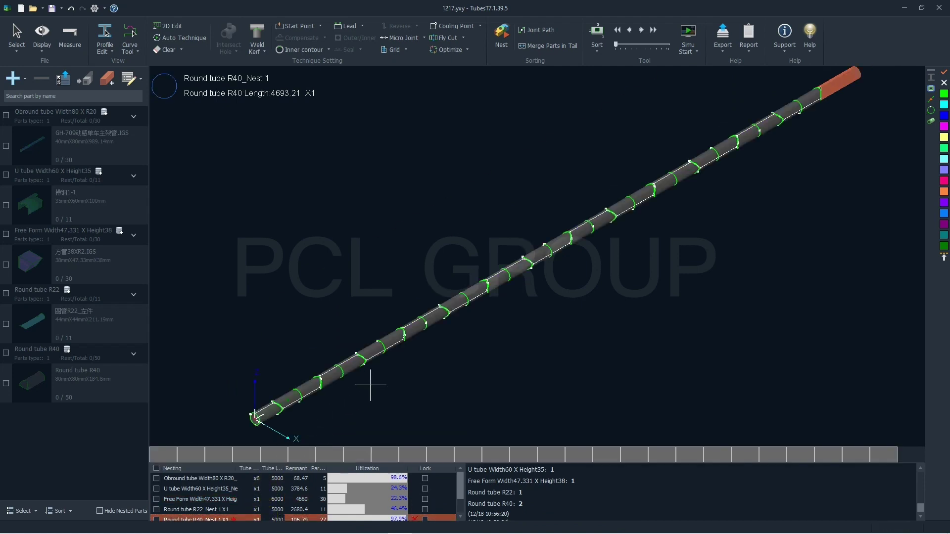
{"action": "scroll", "coordinate": [339, 378], "scroll_direction": "up", "scroll_amount": 3}
{"action": "scroll", "coordinate": [364, 341], "scroll_direction": "up", "scroll_amount": 4}
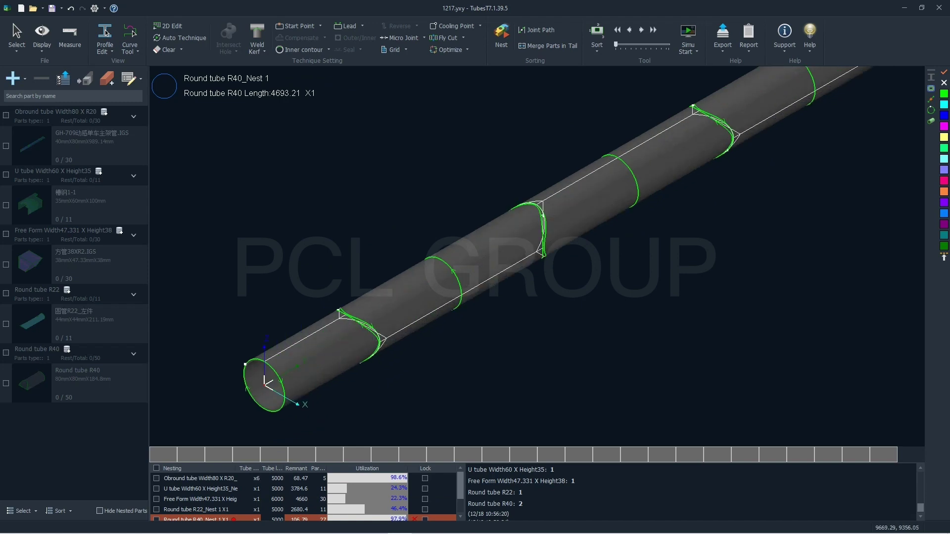
- Move, rotate and flip a nested part on the R40 tube, bringing the nest length to 4718.02
{"action": "left_click", "coordinate": [306, 360]}
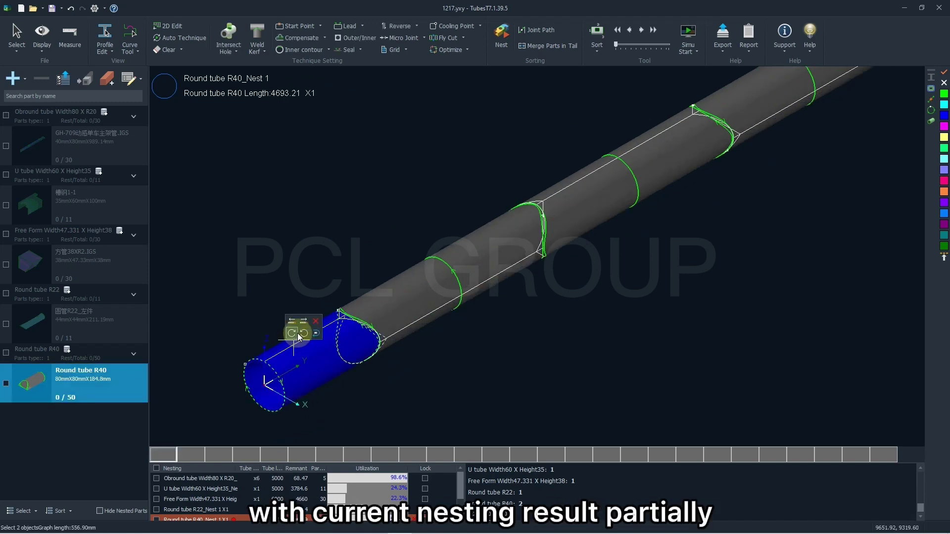
{"action": "left_click", "coordinate": [305, 321]}
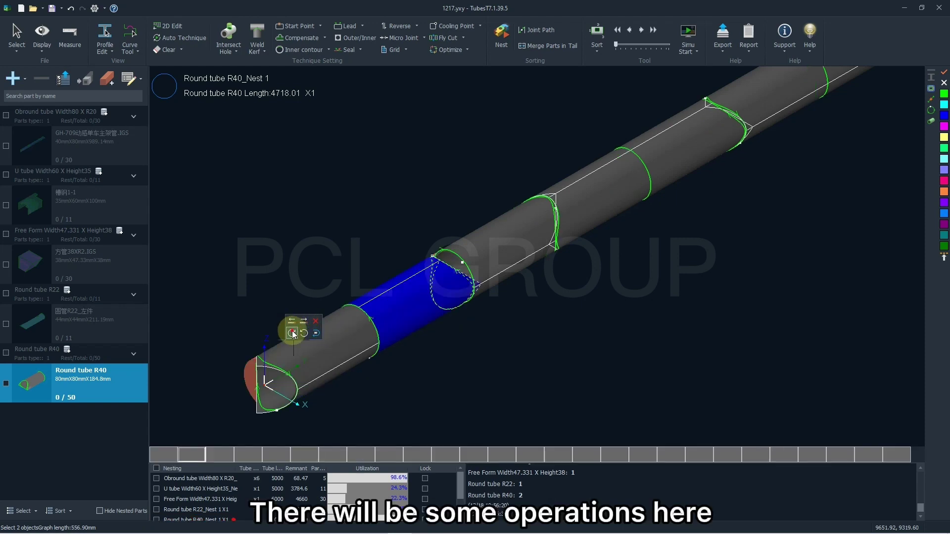
{"action": "left_click", "coordinate": [292, 333]}
{"action": "left_click", "coordinate": [292, 333]}
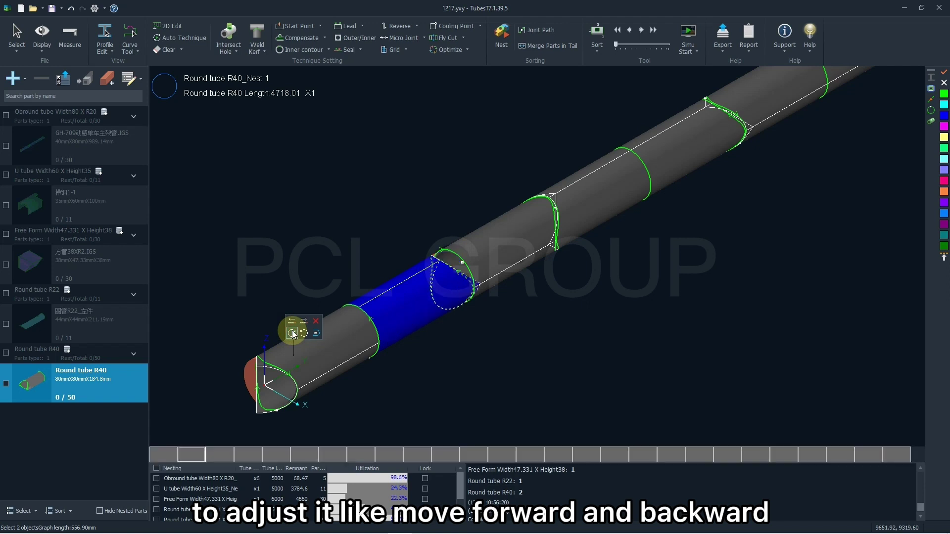
{"action": "left_click", "coordinate": [292, 333]}
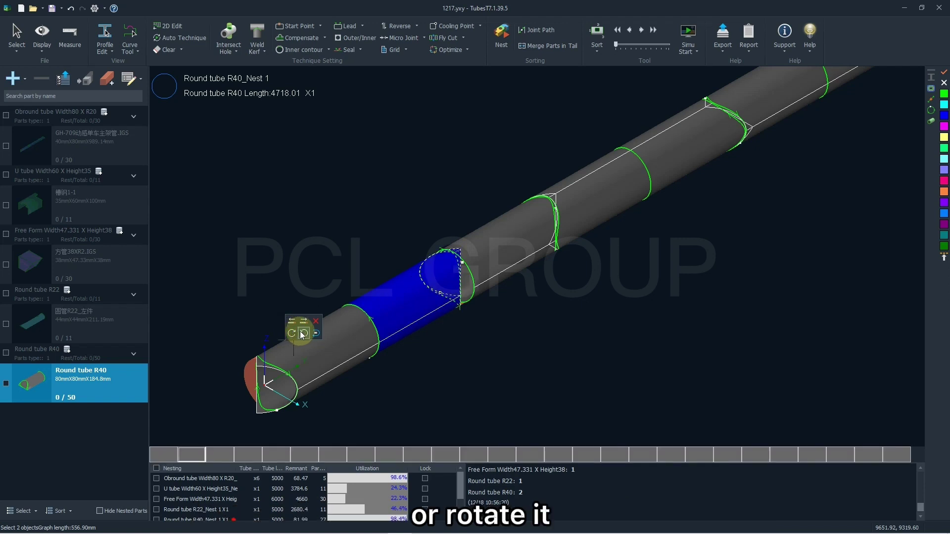
{"action": "left_click", "coordinate": [304, 333]}
{"action": "left_click", "coordinate": [304, 333]}
{"action": "left_click", "coordinate": [305, 321]}
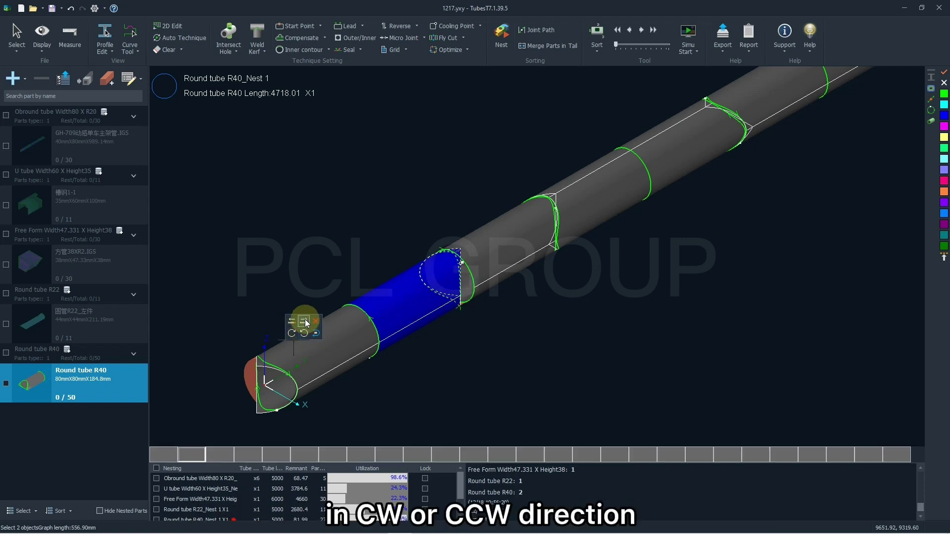
{"action": "left_click", "coordinate": [305, 321]}
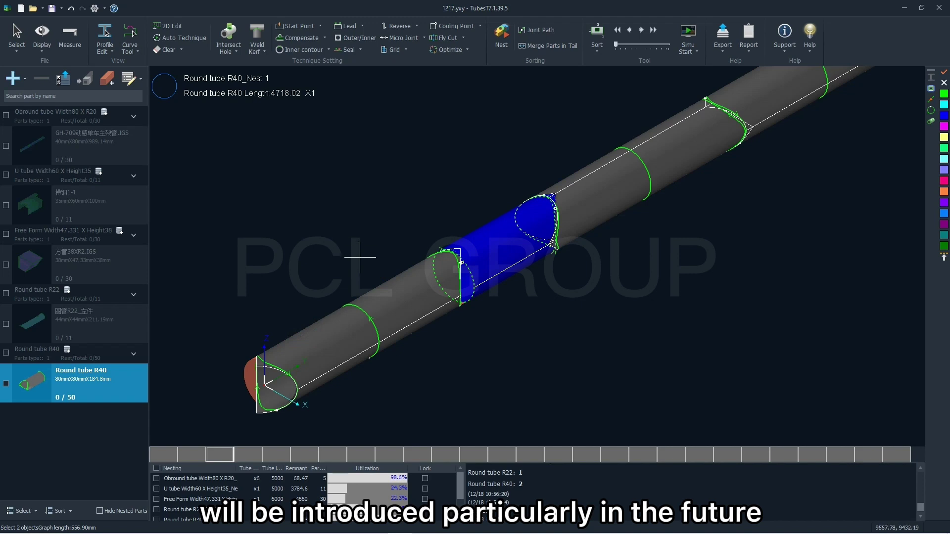
{"action": "scroll", "coordinate": [360, 257], "scroll_direction": "down", "scroll_amount": 2}
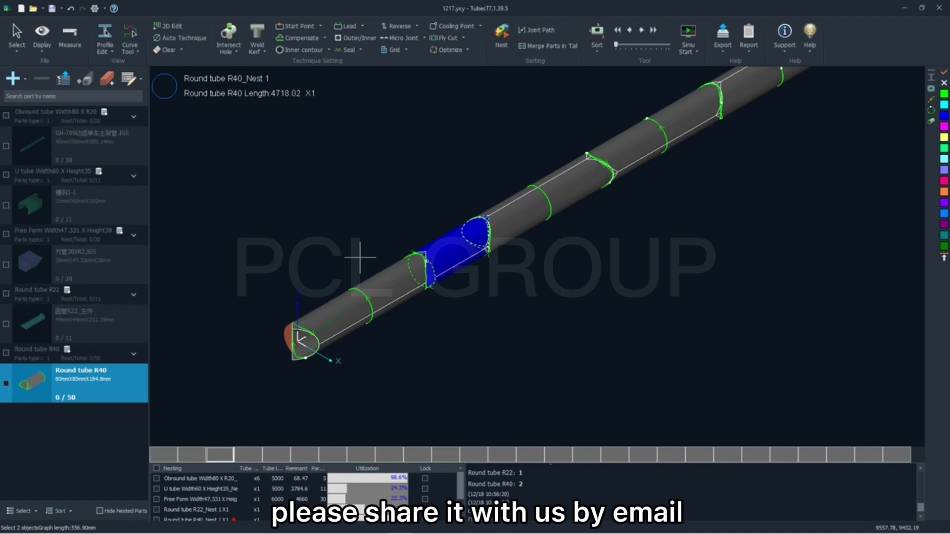
- Sort the R40 tube's cutting path along the Y axis and display cut-order numbers
{"action": "left_click", "coordinate": [377, 348]}
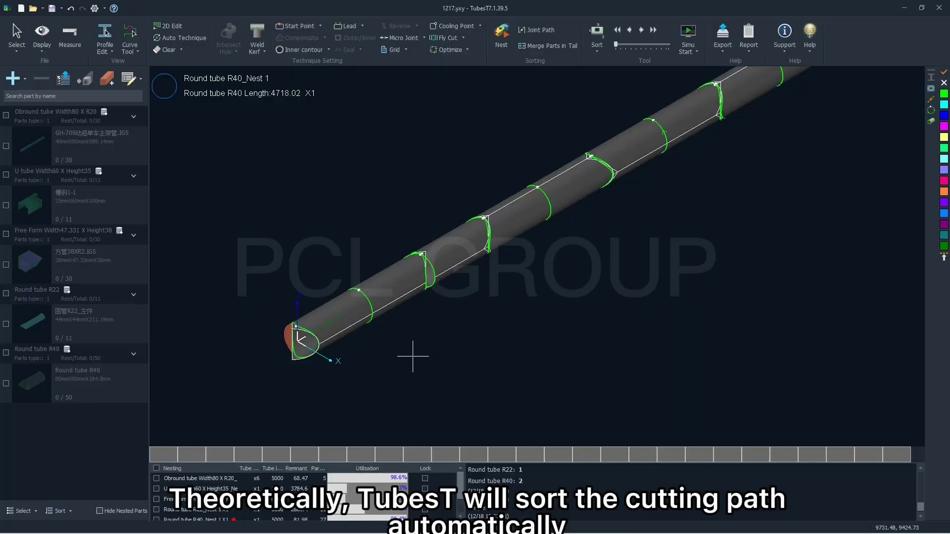
{"action": "left_click", "coordinate": [597, 41]}
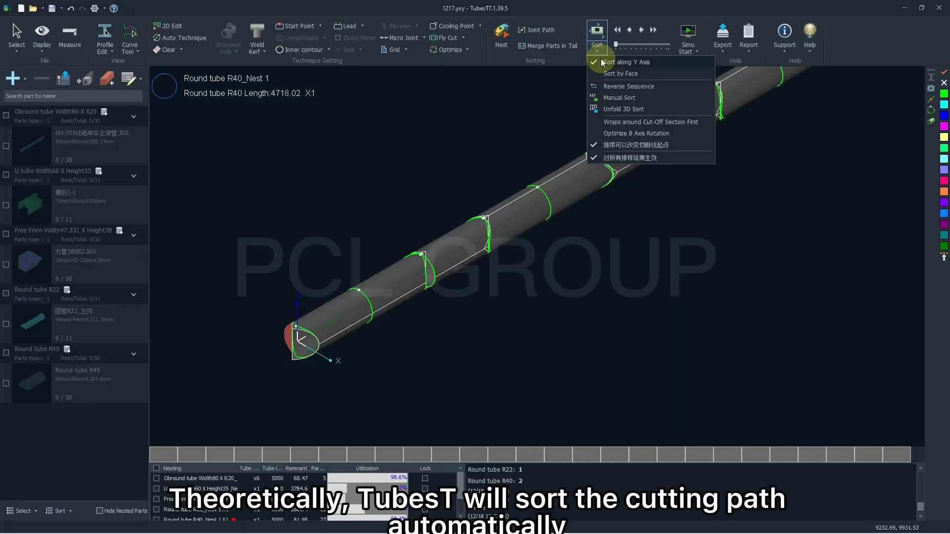
{"action": "left_click", "coordinate": [651, 60]}
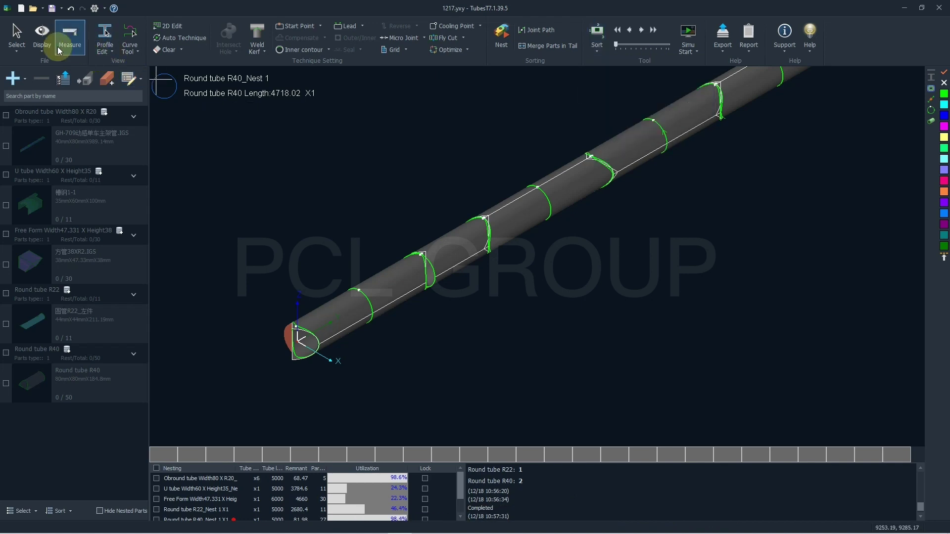
{"action": "left_click", "coordinate": [42, 48]}
{"action": "left_click", "coordinate": [76, 94]}
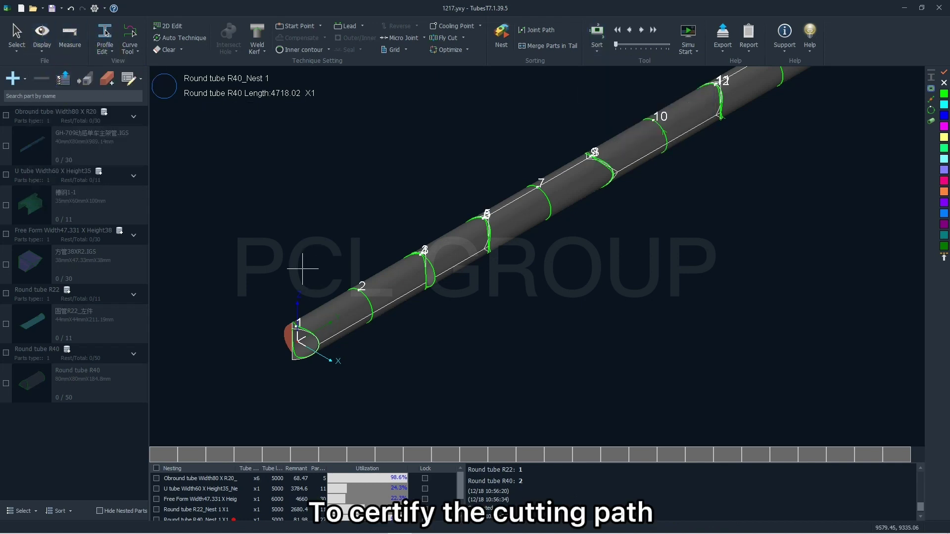
{"action": "scroll", "coordinate": [317, 277], "scroll_direction": "down", "scroll_amount": 3}
{"action": "scroll", "coordinate": [342, 278], "scroll_direction": "up", "scroll_amount": 4}
{"action": "scroll", "coordinate": [347, 267], "scroll_direction": "up", "scroll_amount": 2}
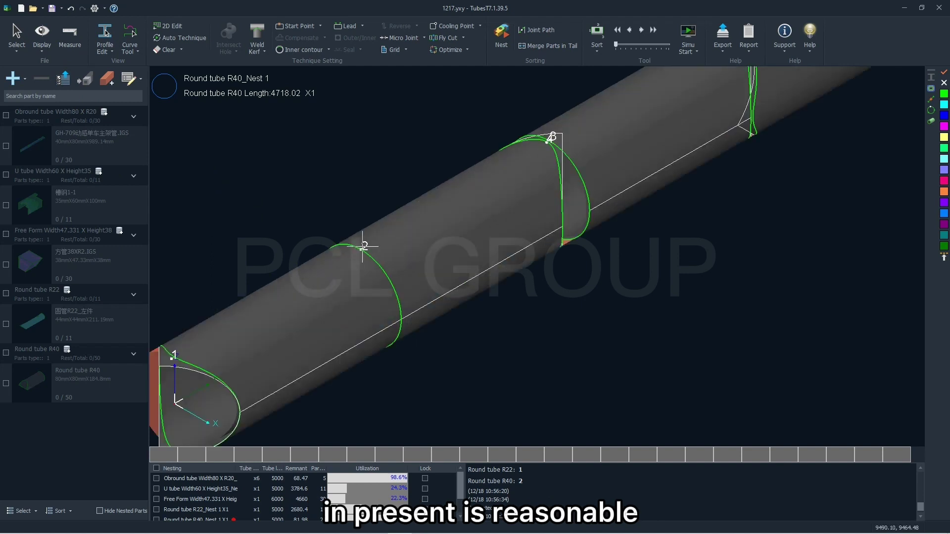
{"action": "scroll", "coordinate": [322, 269], "scroll_direction": "down", "scroll_amount": 1}
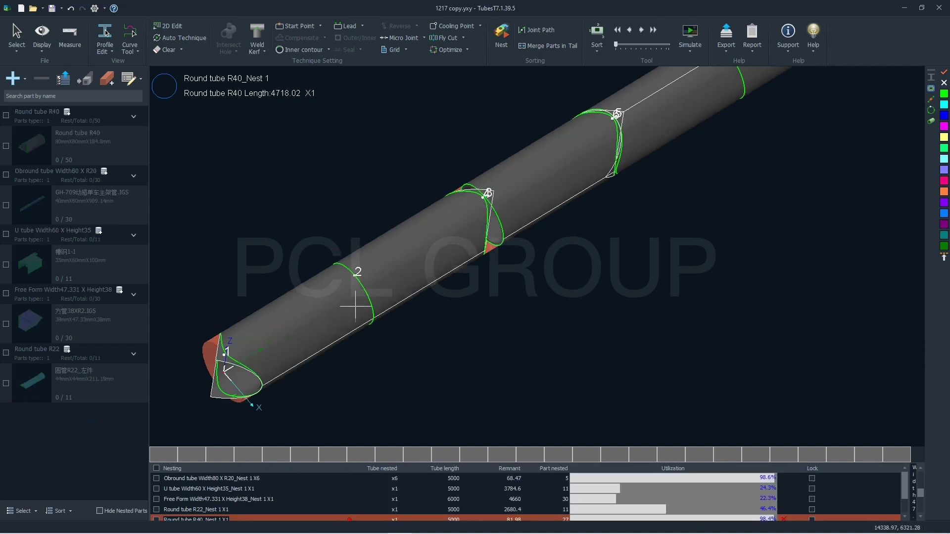
- Step back and forth through the cut sequence with the playback arrows and slider, ending at cut 8
{"action": "left_click", "coordinate": [640, 32]}
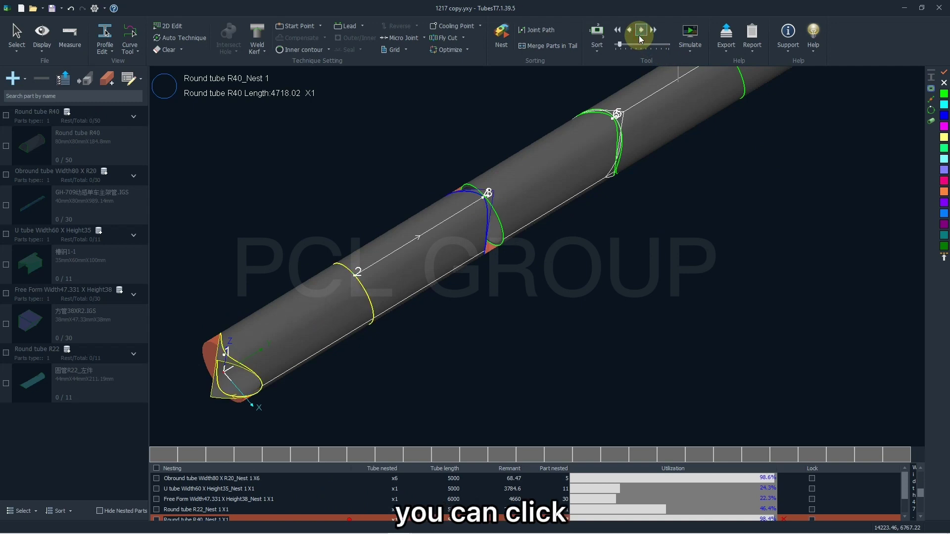
{"action": "scroll", "coordinate": [557, 281], "scroll_direction": "down", "scroll_amount": 2}
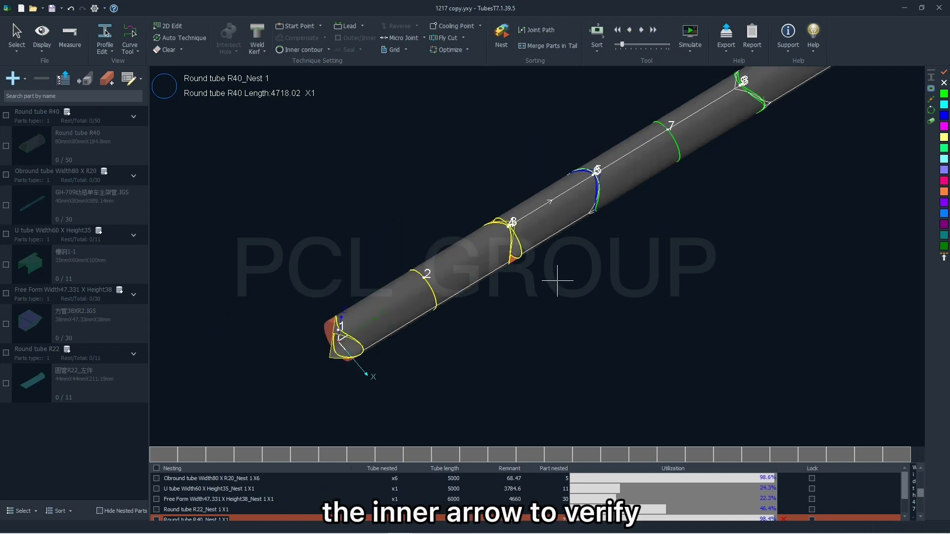
{"action": "left_click", "coordinate": [630, 30]}
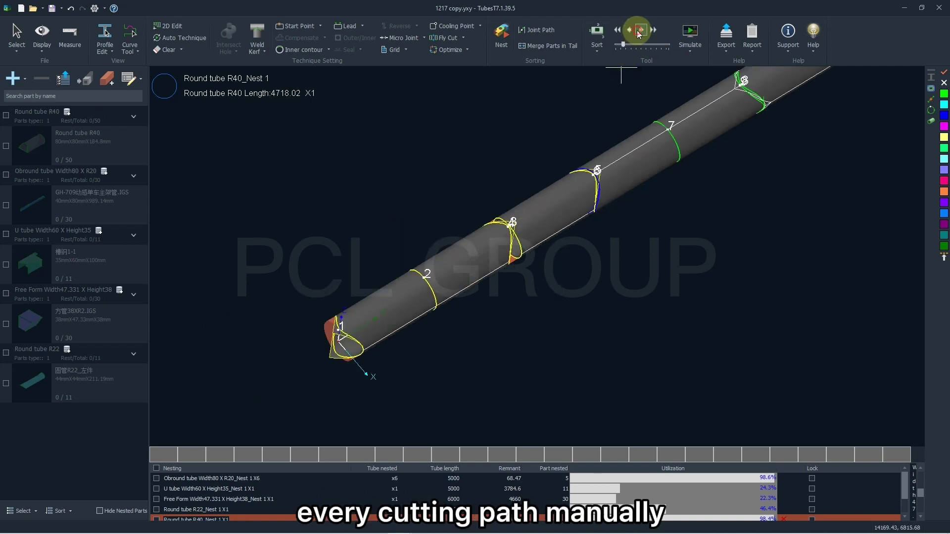
{"action": "left_click", "coordinate": [630, 31]}
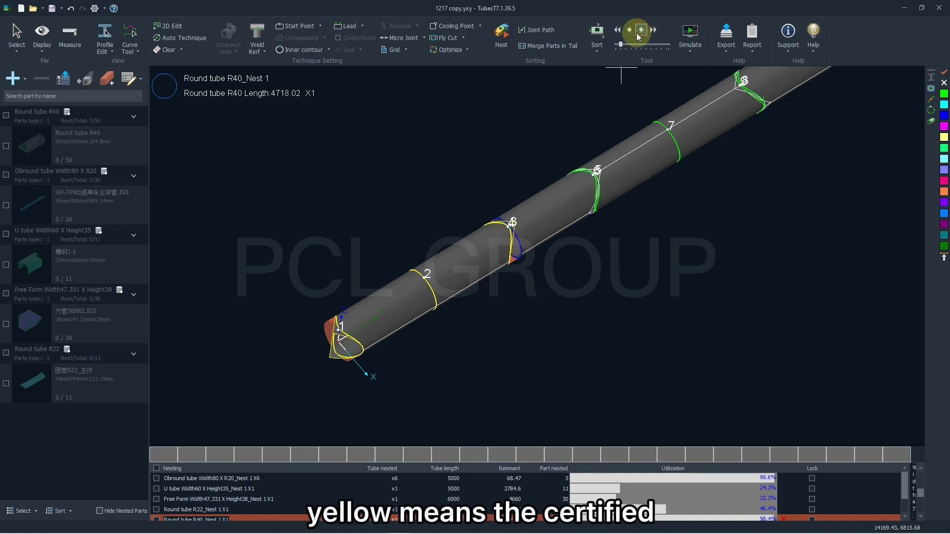
{"action": "left_click", "coordinate": [623, 47]}
{"action": "left_click_drag", "start_coordinate": [623, 46], "coordinate": [616, 48]}
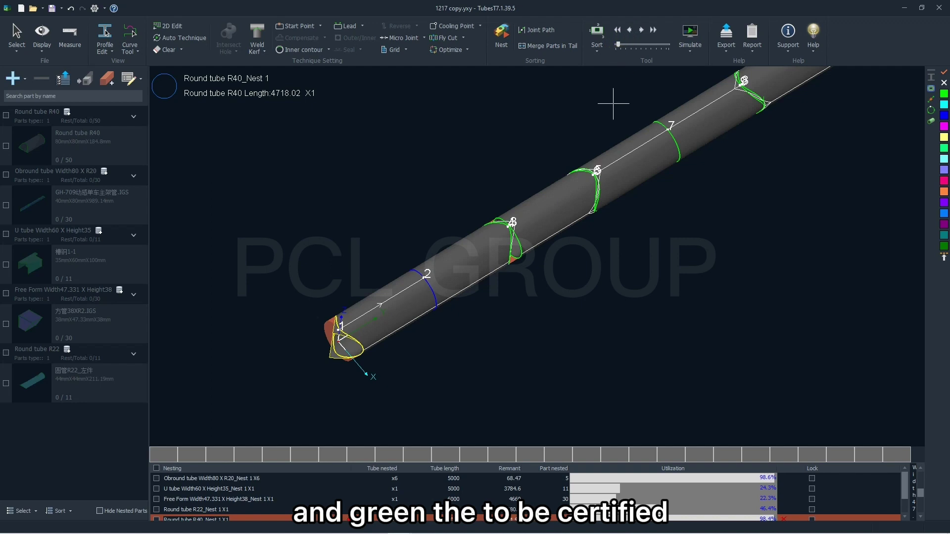
{"action": "scroll", "coordinate": [327, 260], "scroll_direction": "down", "scroll_amount": 3}
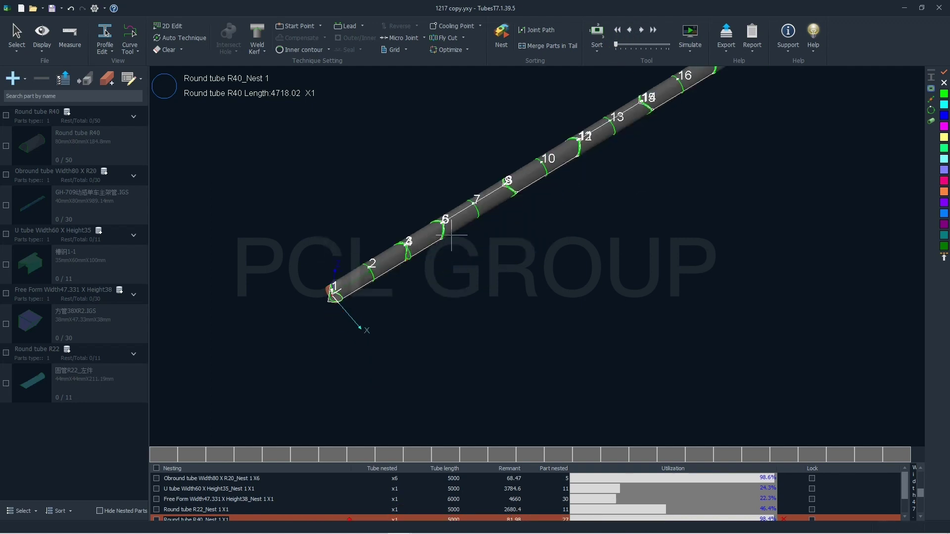
{"action": "scroll", "coordinate": [549, 191], "scroll_direction": "up", "scroll_amount": 2}
{"action": "scroll", "coordinate": [546, 191], "scroll_direction": "down", "scroll_amount": 1}
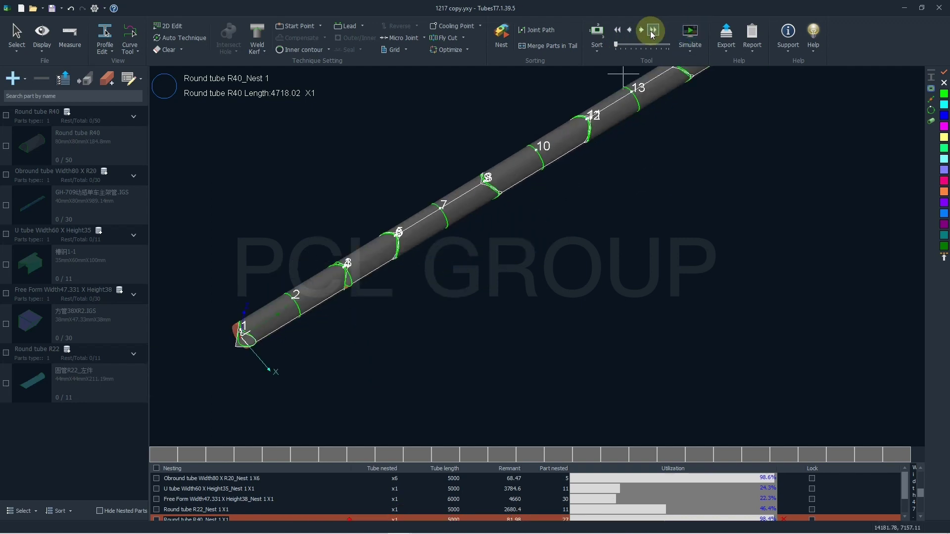
{"action": "left_click_drag", "start_coordinate": [617, 46], "coordinate": [621, 48]}
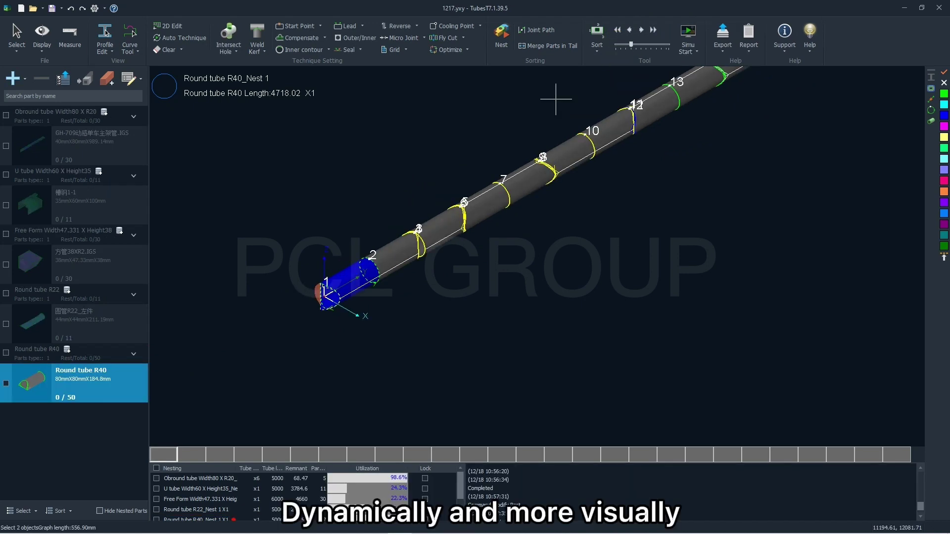
- Run the virtual cutting-head simulation at increased speed through to its end
{"action": "left_click", "coordinate": [693, 36]}
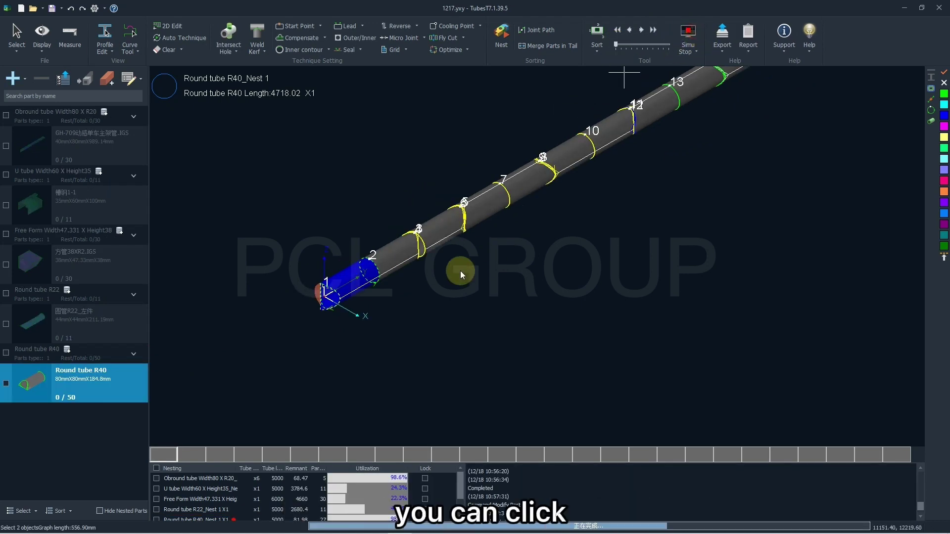
{"action": "scroll", "coordinate": [277, 301], "scroll_direction": "up", "scroll_amount": 6}
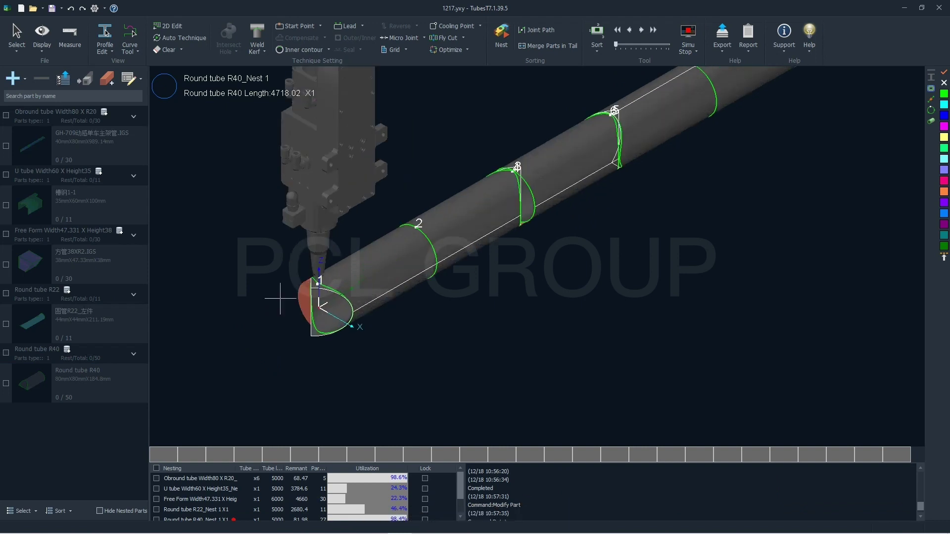
{"action": "scroll", "coordinate": [277, 307], "scroll_direction": "down", "scroll_amount": 5}
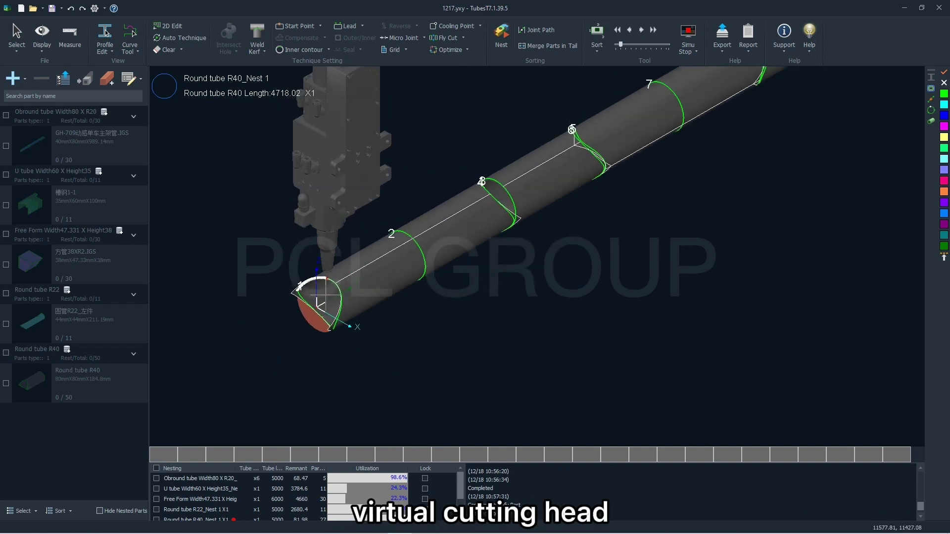
{"action": "left_click", "coordinate": [660, 31]}
{"action": "left_click", "coordinate": [657, 30]}
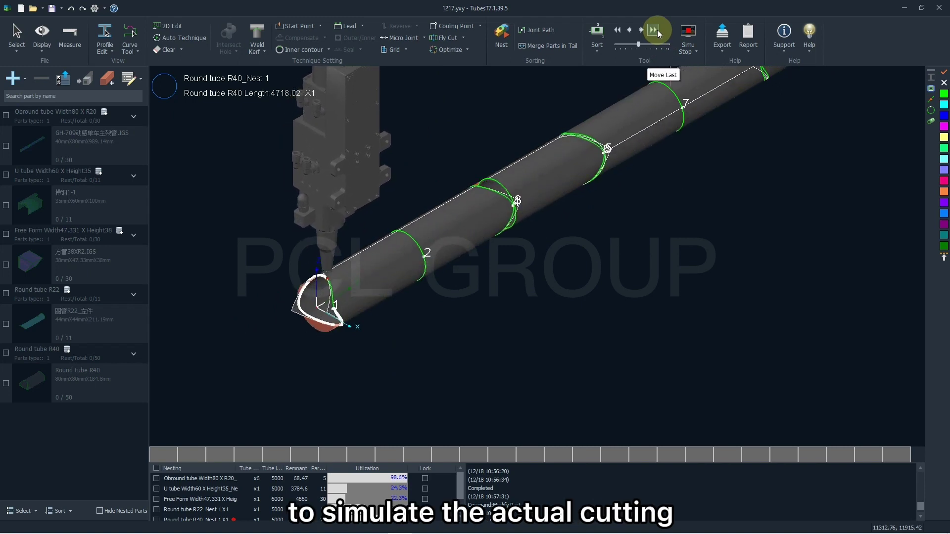
{"action": "left_click", "coordinate": [658, 30]}
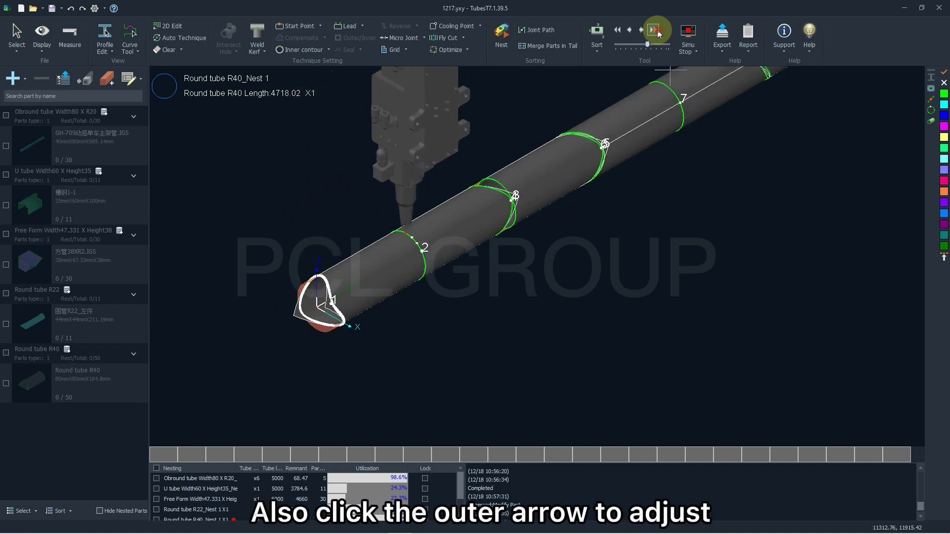
{"action": "left_click", "coordinate": [657, 30]}
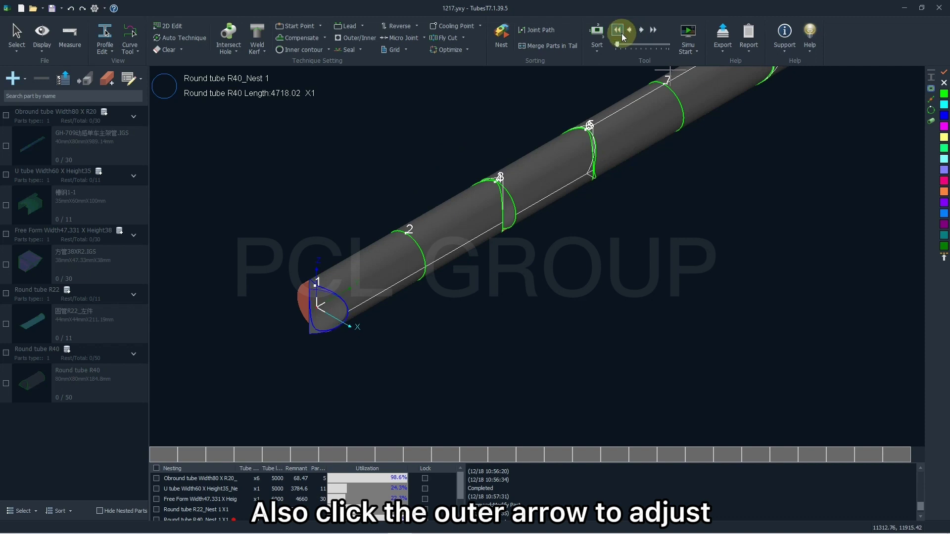
- Simulate cutting a single part on the round tube, then stop the simulation
{"action": "left_click", "coordinate": [403, 174]}
{"action": "scroll", "coordinate": [403, 196], "scroll_direction": "down", "scroll_amount": 2}
{"action": "scroll", "coordinate": [493, 240], "scroll_direction": "down", "scroll_amount": 3}
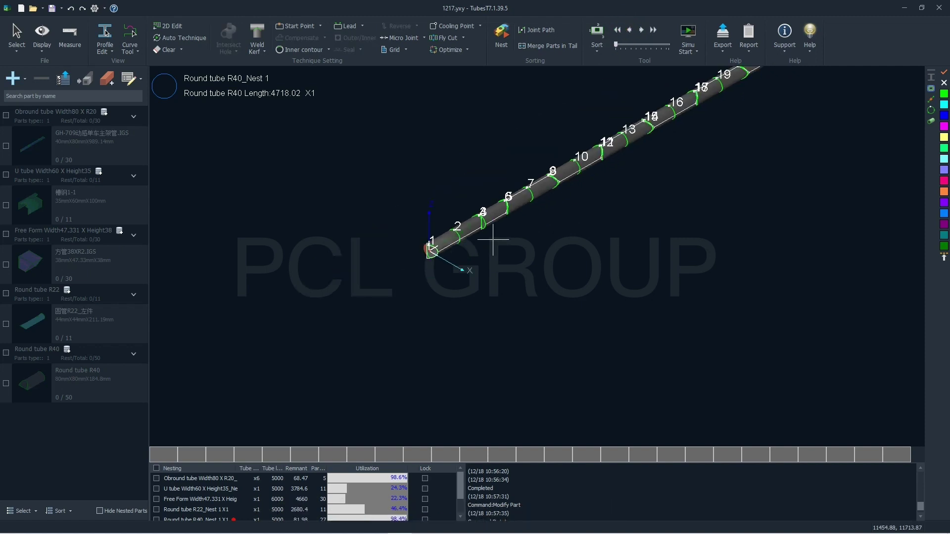
{"action": "scroll", "coordinate": [536, 181], "scroll_direction": "up", "scroll_amount": 2}
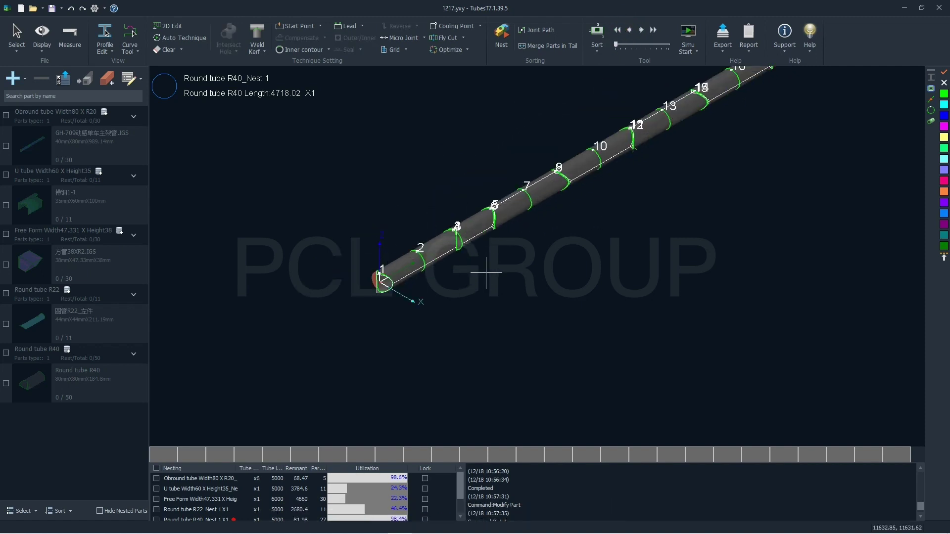
{"action": "left_click", "coordinate": [460, 237]}
{"action": "scroll", "coordinate": [460, 237], "scroll_direction": "up", "scroll_amount": 3}
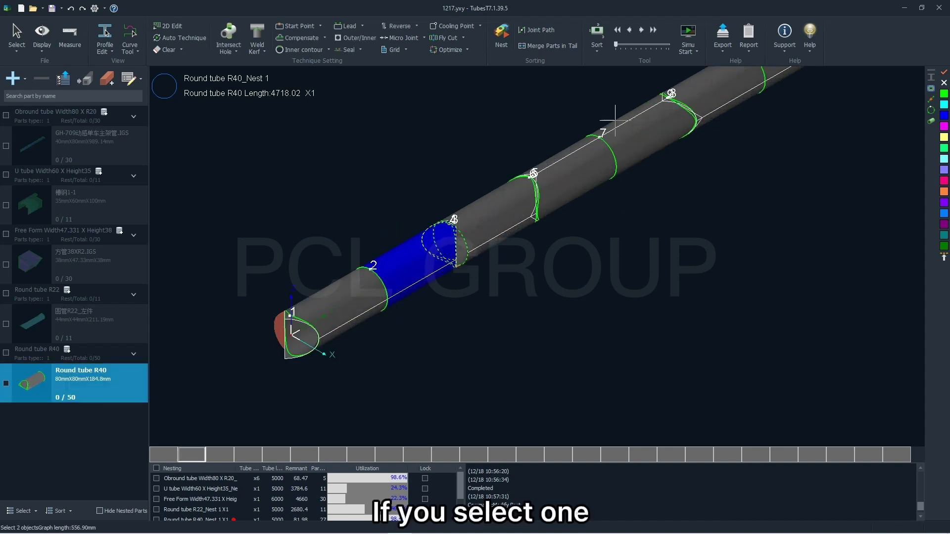
{"action": "left_click", "coordinate": [690, 32]}
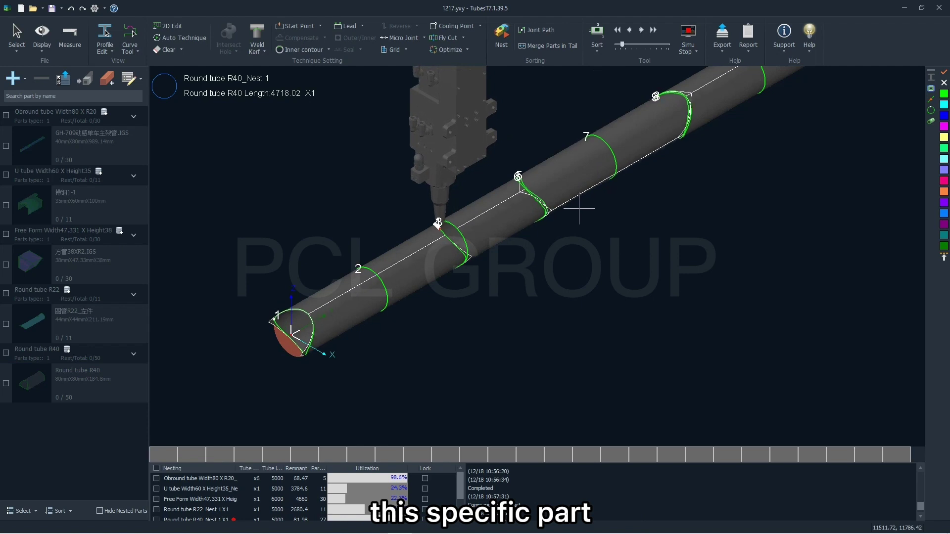
{"action": "left_click", "coordinate": [688, 32]}
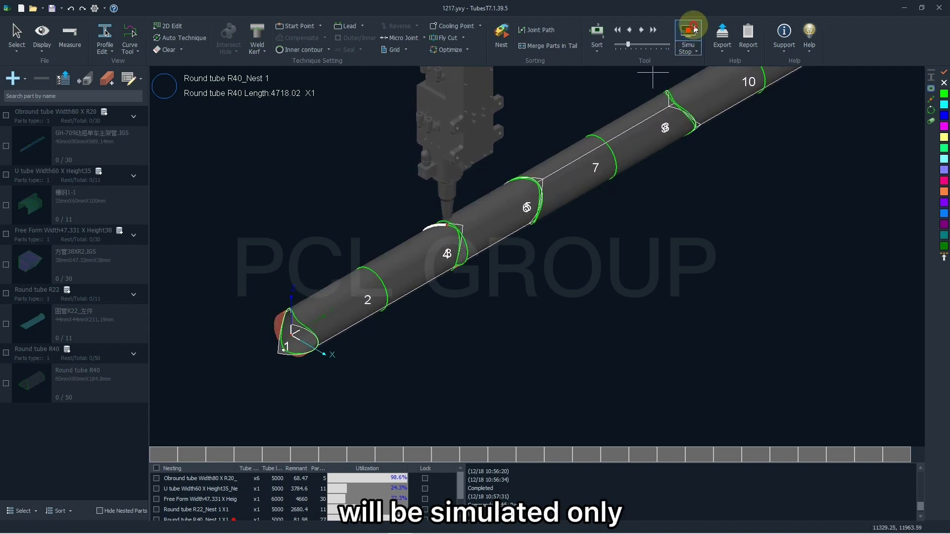
- Box-select part 13 on the tube and run its cutting simulation
{"action": "scroll", "coordinate": [410, 321], "scroll_direction": "down", "scroll_amount": 5}
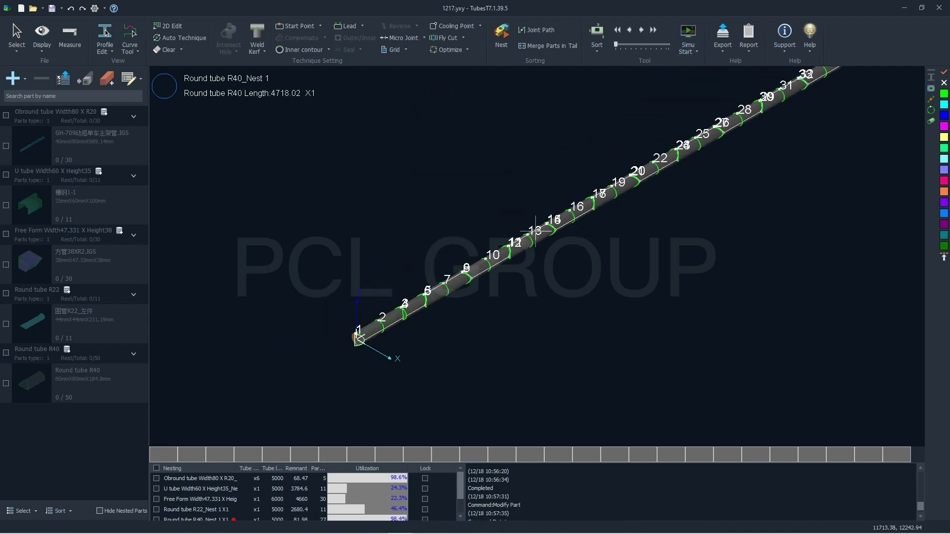
{"action": "scroll", "coordinate": [535, 230], "scroll_direction": "up", "scroll_amount": 5}
{"action": "left_click_drag", "start_coordinate": [368, 223], "coordinate": [476, 303]}
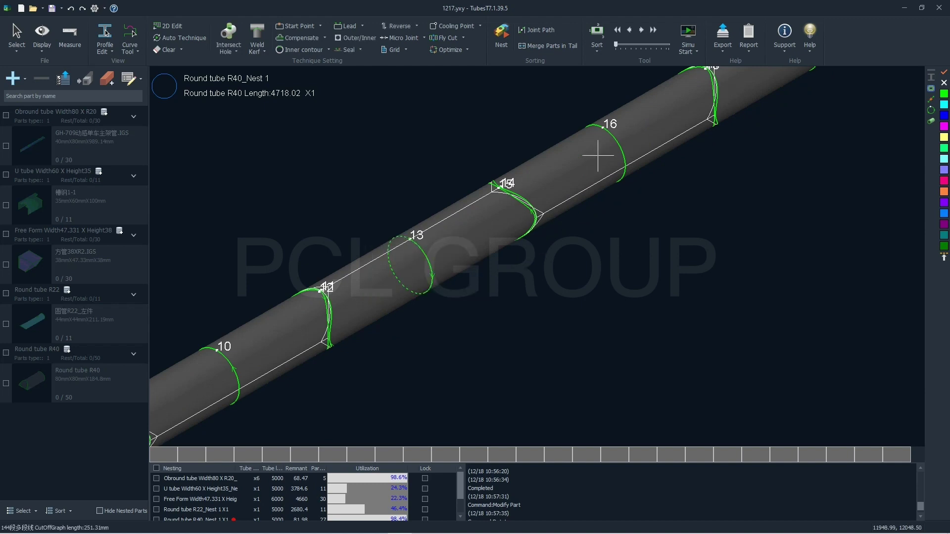
{"action": "left_click", "coordinate": [688, 33]}
{"action": "left_click", "coordinate": [572, 238]}
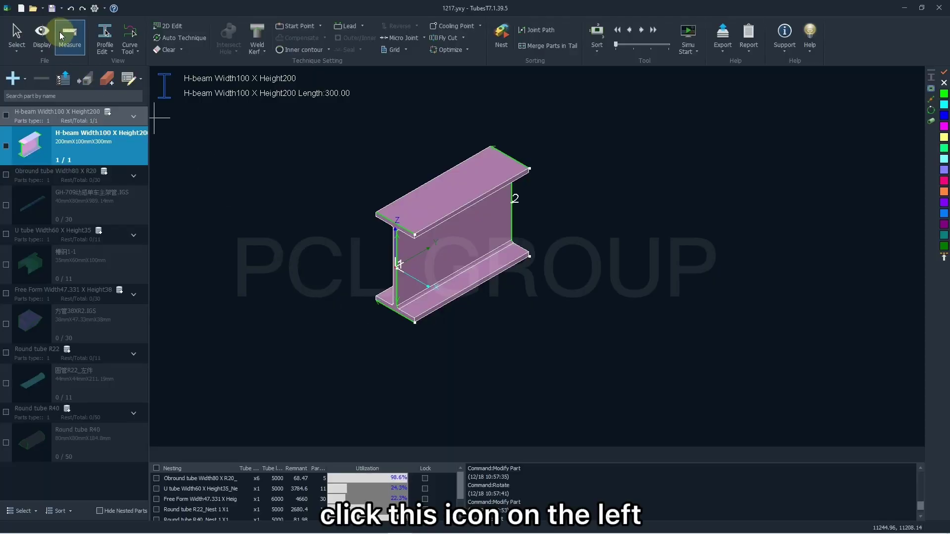
- Save the project and bring up Save As with the file name '1217 copy'
{"action": "left_click", "coordinate": [52, 9]}
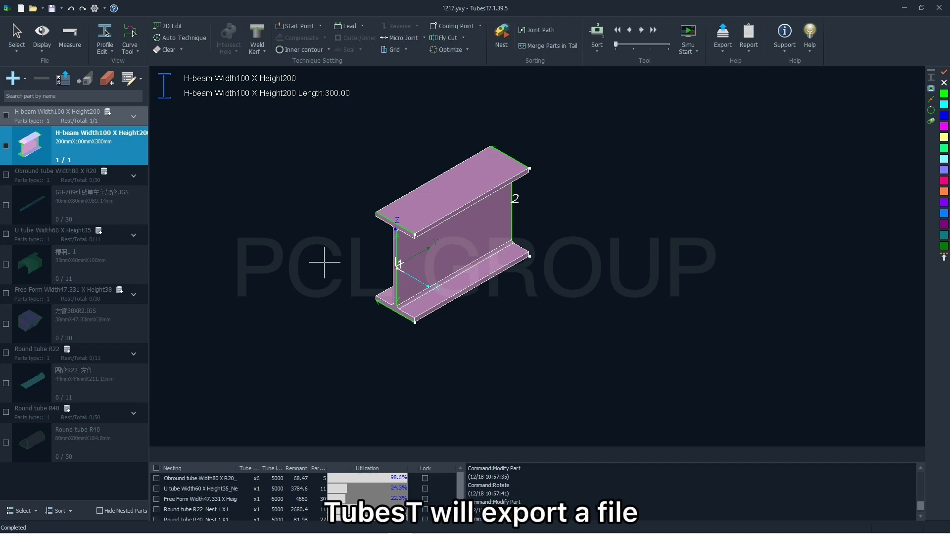
{"action": "left_click", "coordinate": [69, 22]}
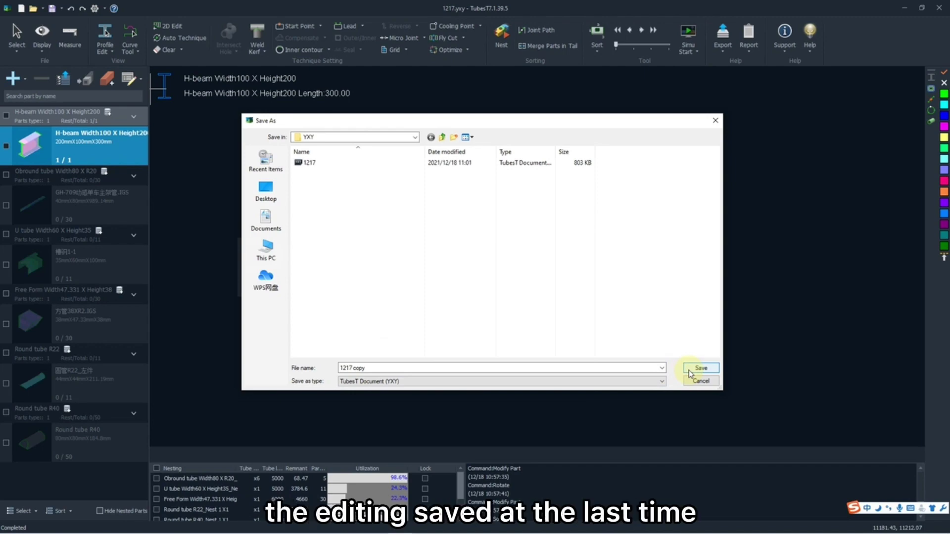
- Confirm saving as '1217 copy' and preview the Obround and U tube Width60 nests
{"action": "left_click", "coordinate": [689, 372]}
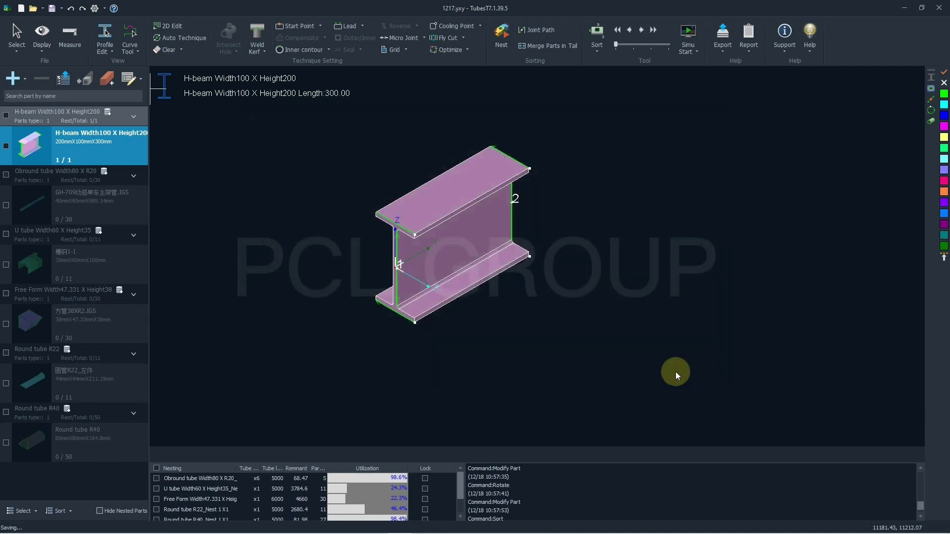
{"action": "left_click", "coordinate": [252, 478]}
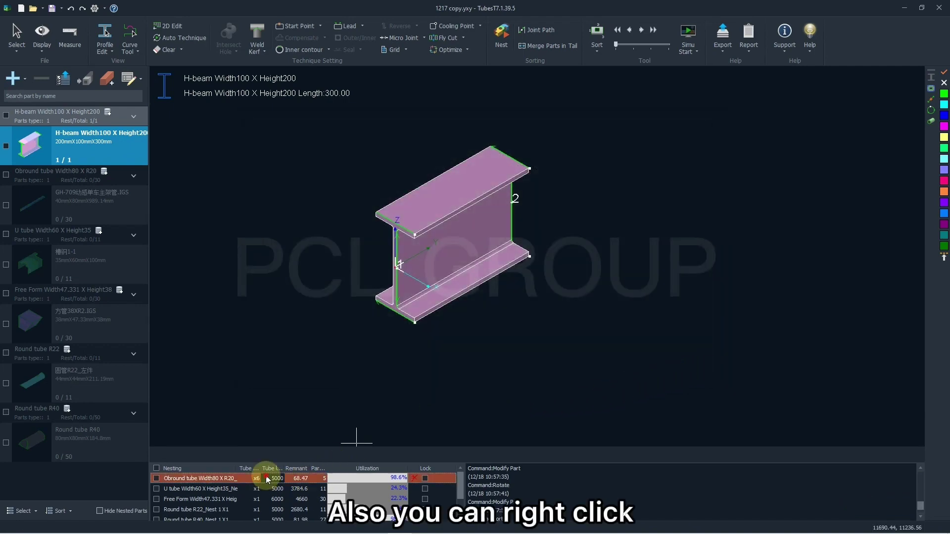
{"action": "left_click", "coordinate": [257, 488]}
{"action": "left_click", "coordinate": [250, 478]}
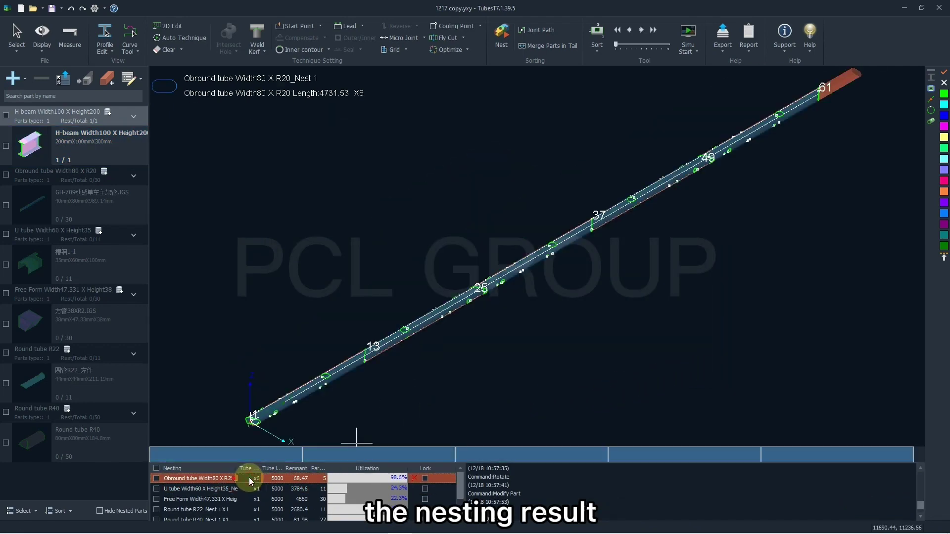
- Export all nestings in .zx format into the TubesT ZX folder
{"action": "right_click", "coordinate": [251, 479]}
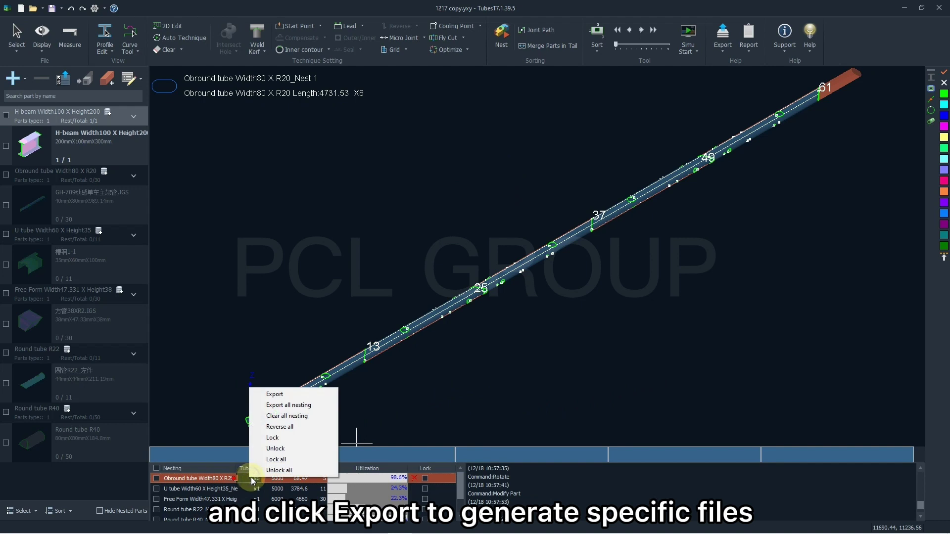
{"action": "left_click", "coordinate": [293, 408]}
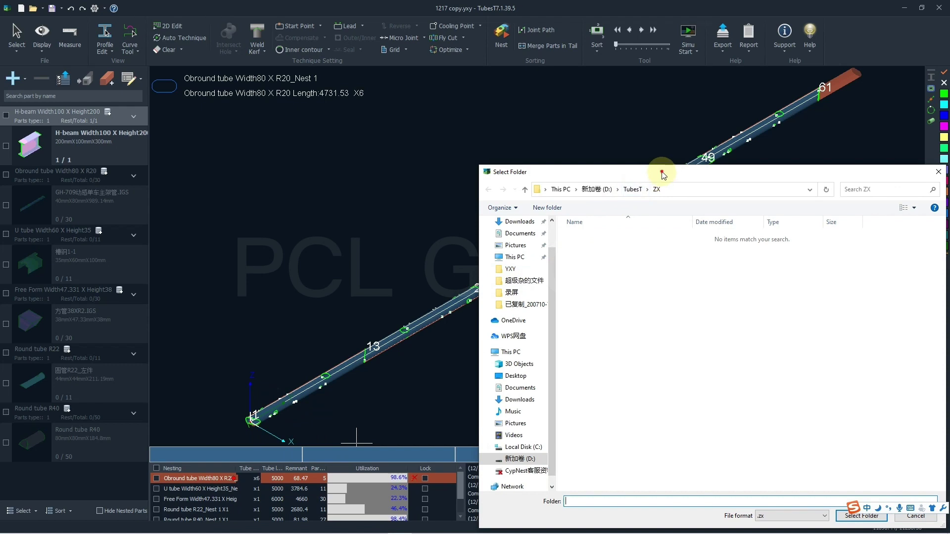
{"action": "left_click_drag", "start_coordinate": [662, 171], "coordinate": [427, 108]}
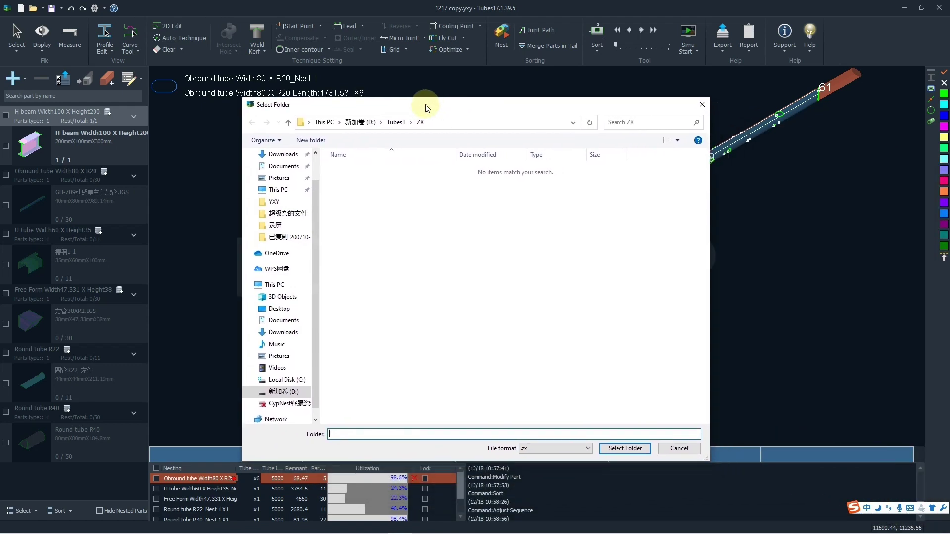
{"action": "left_click", "coordinate": [403, 123]}
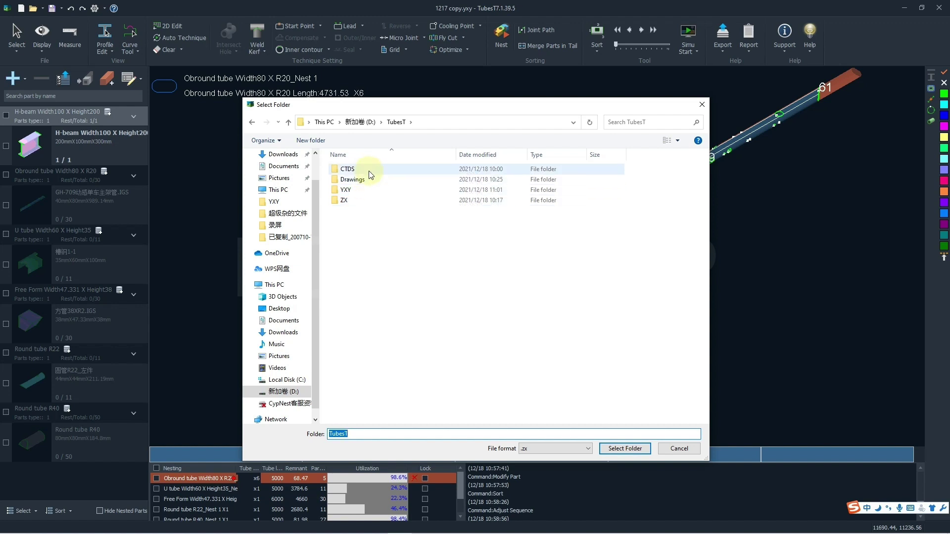
{"action": "left_click", "coordinate": [530, 448]}
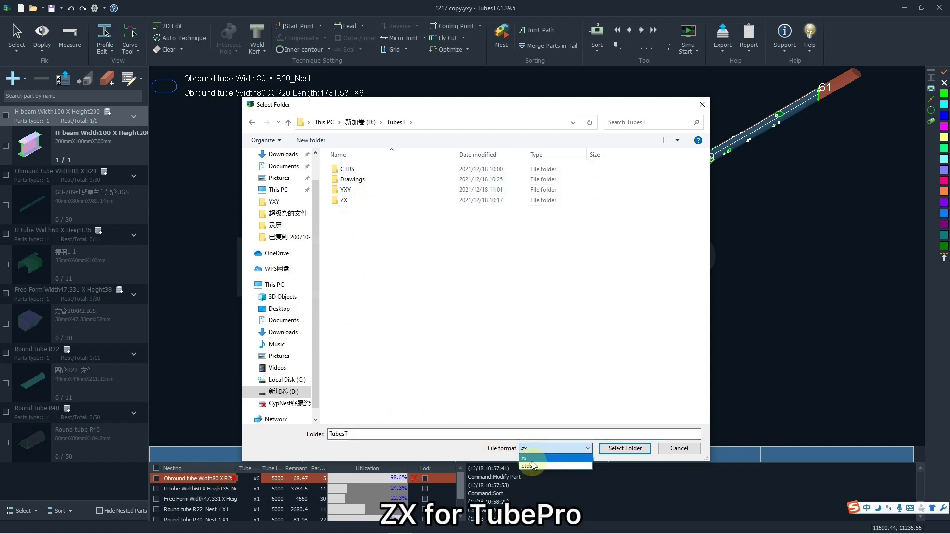
{"action": "left_click", "coordinate": [526, 459]}
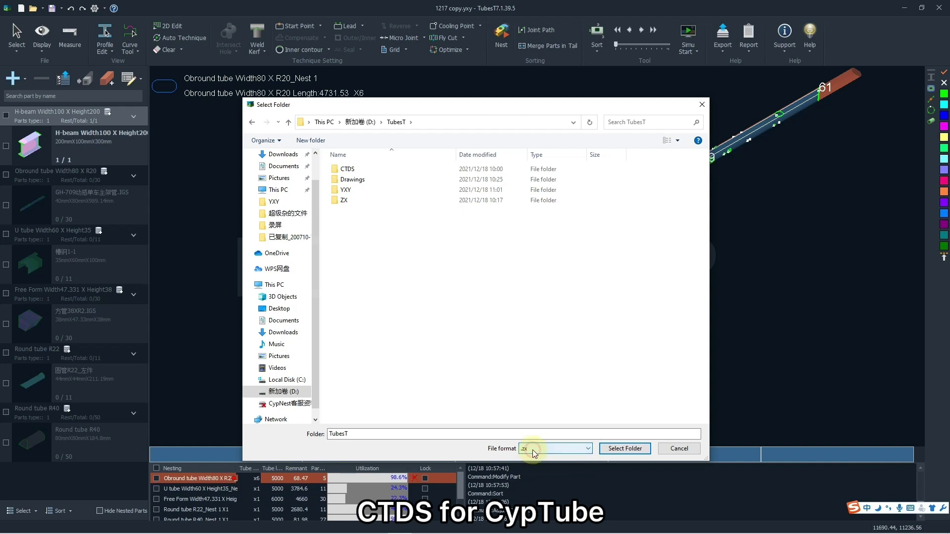
{"action": "double_click", "coordinate": [366, 200]}
{"action": "left_click", "coordinate": [613, 450]}
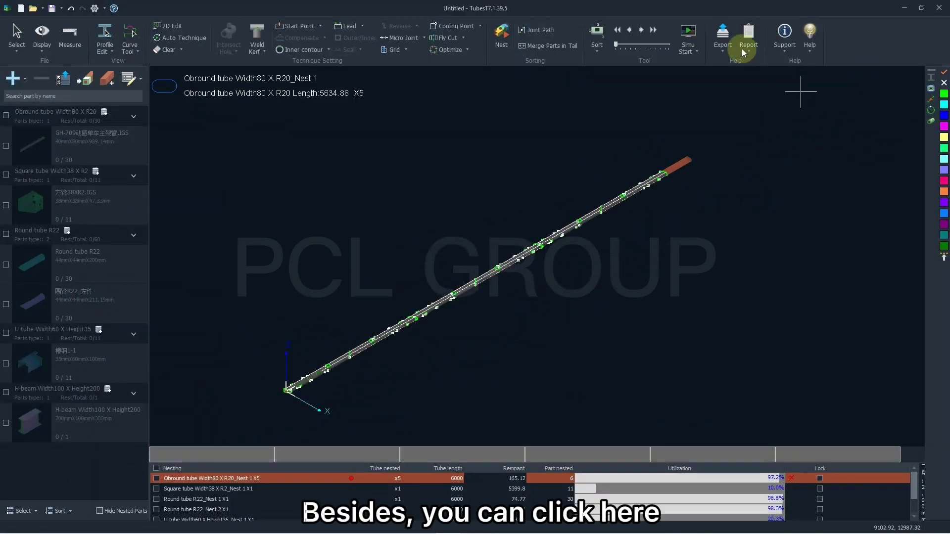
- Export the Obround tube Width80 X R20_Nest 1 production task package, replacing the existing Task file
{"action": "left_click", "coordinate": [712, 48]}
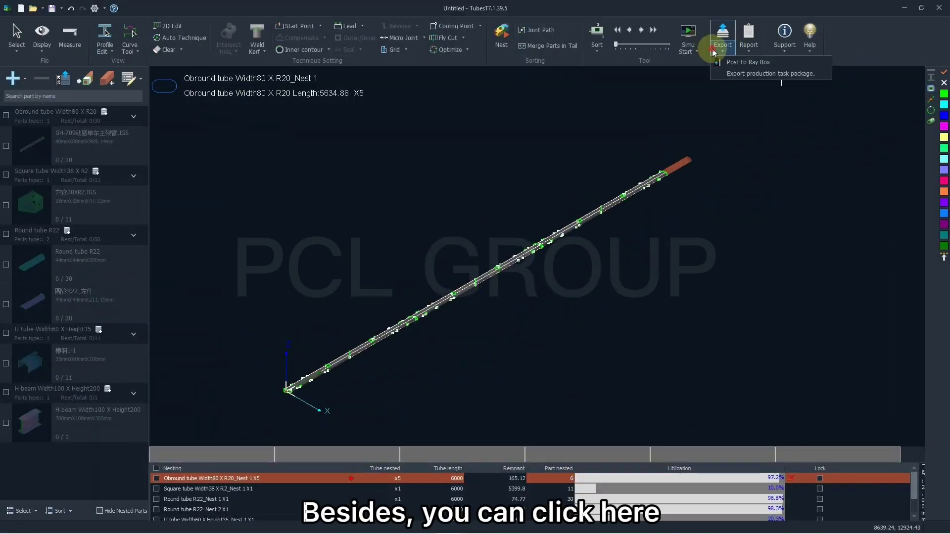
{"action": "left_click", "coordinate": [754, 72]}
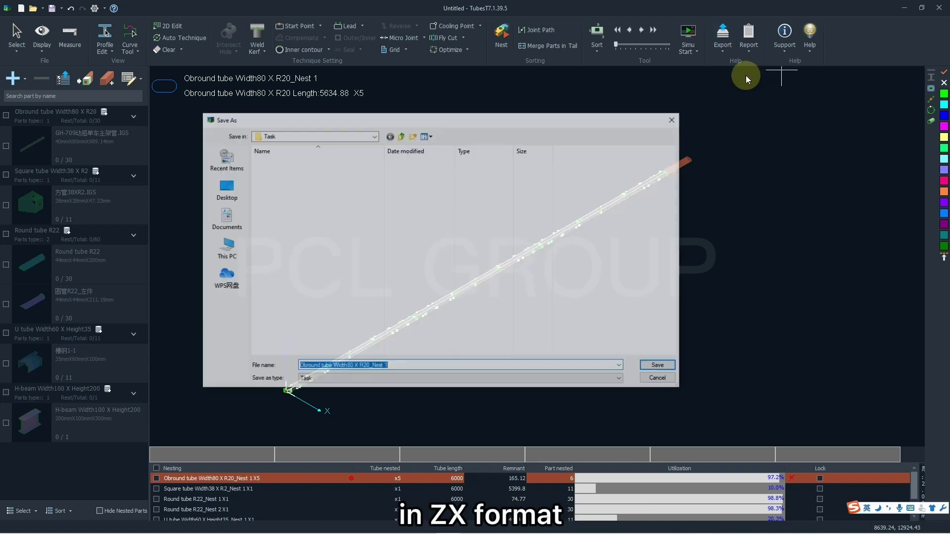
{"action": "left_click", "coordinate": [355, 303]}
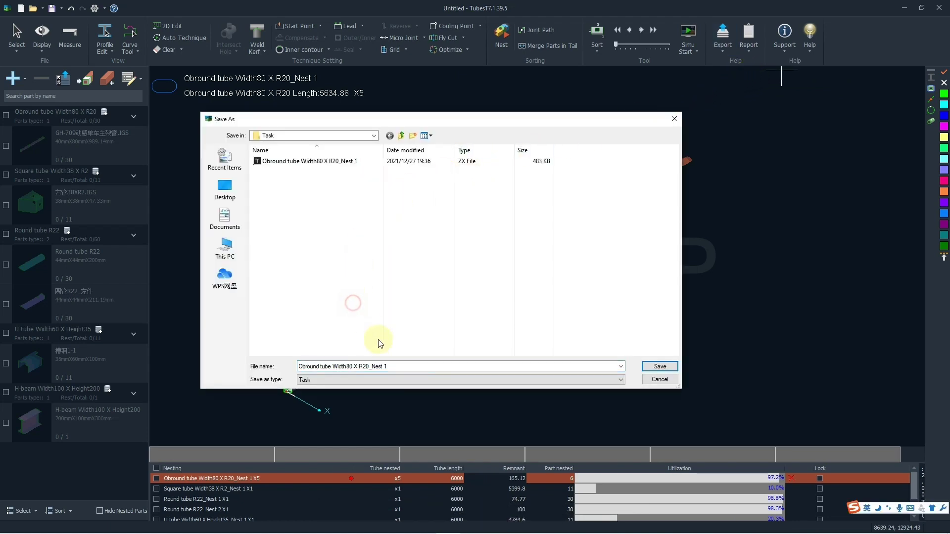
{"action": "double_click", "coordinate": [396, 364]}
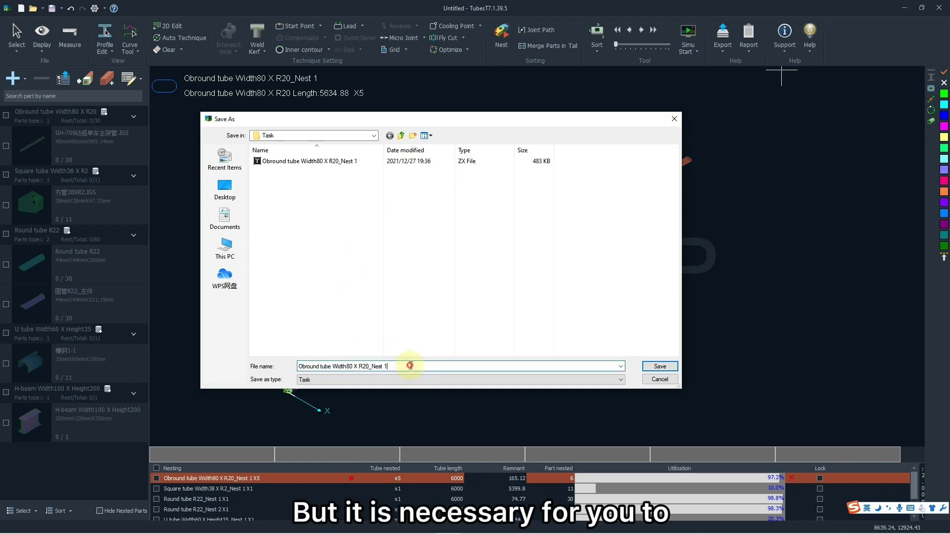
{"action": "left_click", "coordinate": [392, 378]}
{"action": "left_click", "coordinate": [416, 365]}
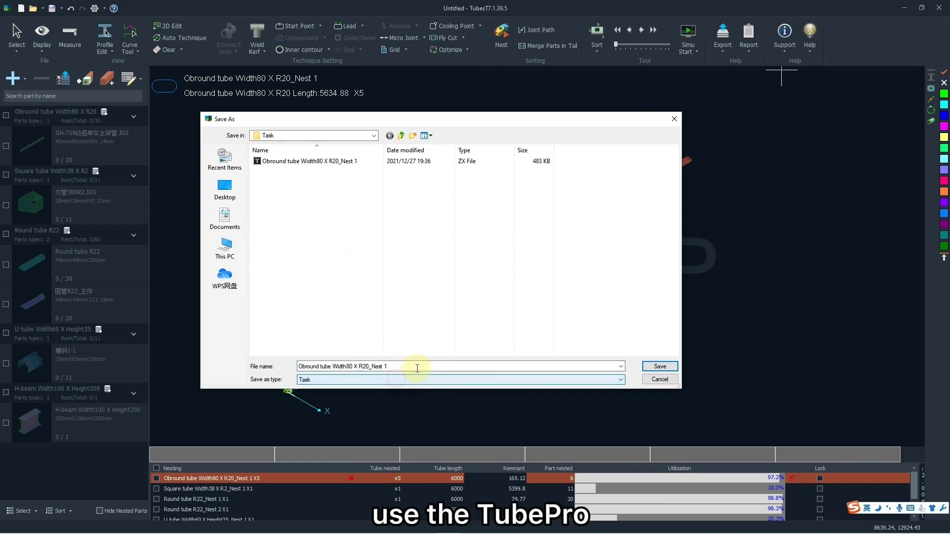
{"action": "left_click", "coordinate": [662, 366]}
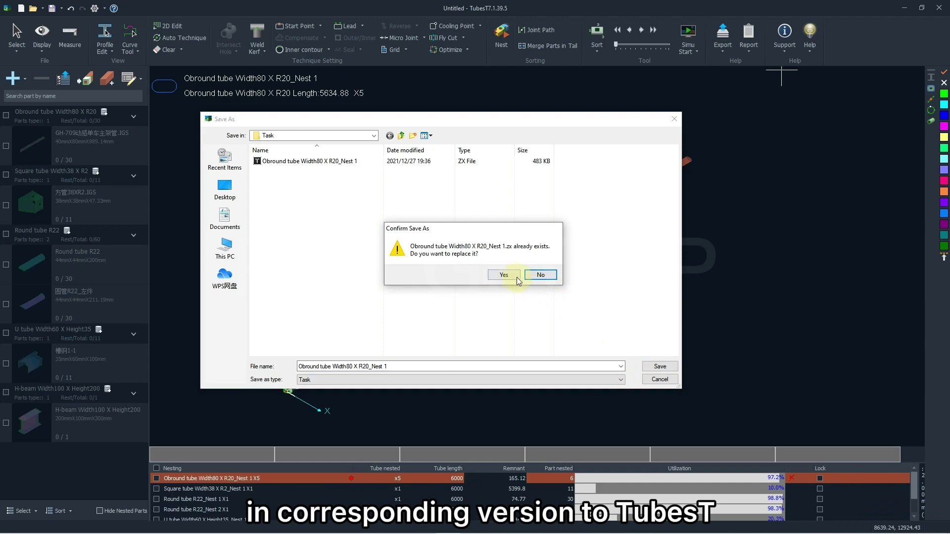
{"action": "left_click", "coordinate": [504, 275]}
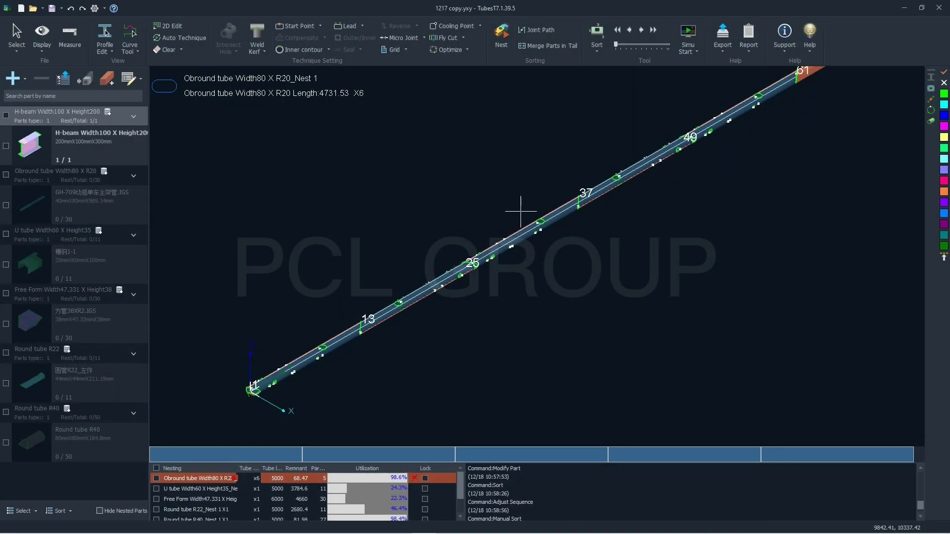
- Open Time Estimate for the five nestings and reveal cut speed 0.6 M/min and time ratio 1
{"action": "left_click", "coordinate": [748, 45]}
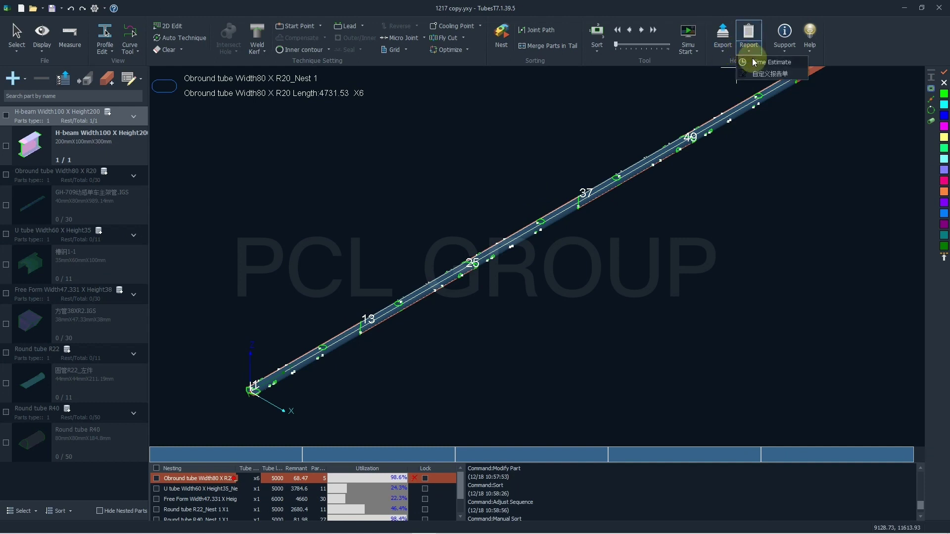
{"action": "left_click", "coordinate": [757, 62]}
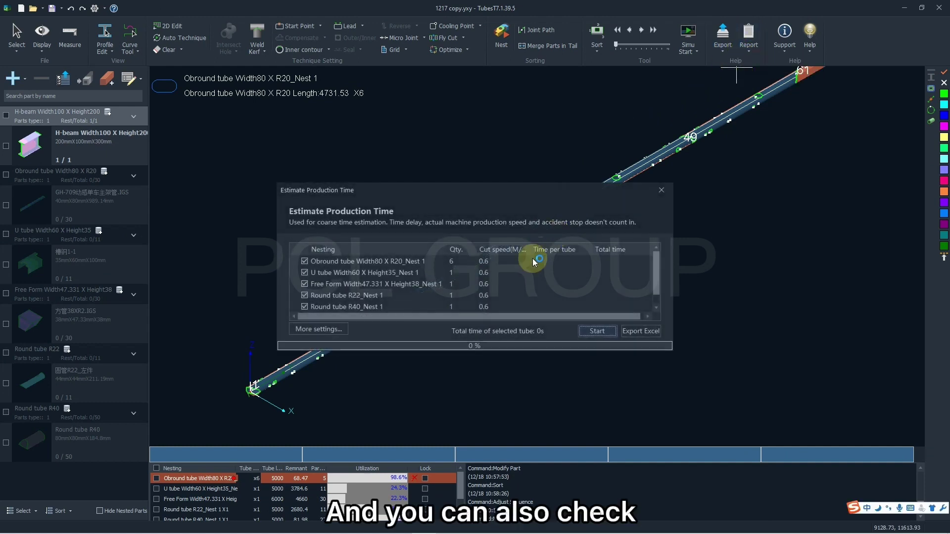
{"action": "left_click", "coordinate": [331, 330]}
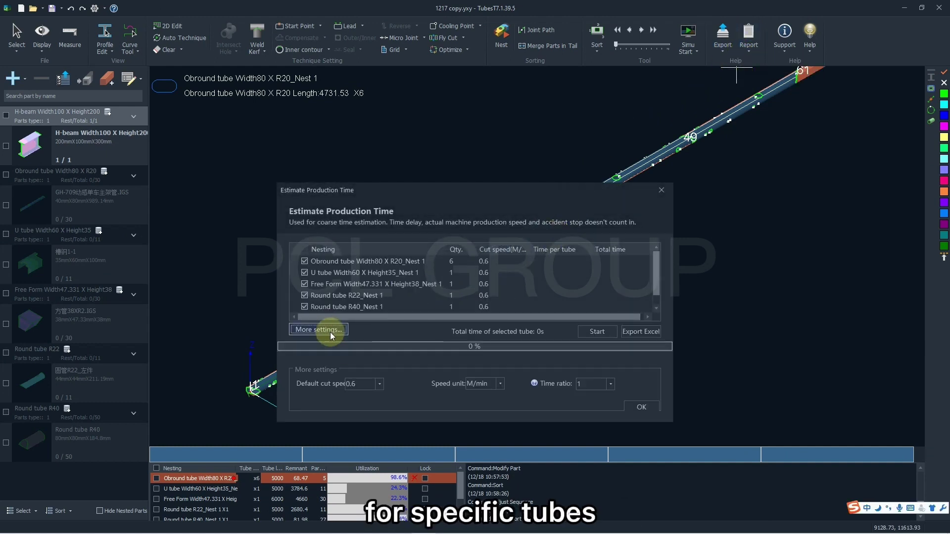